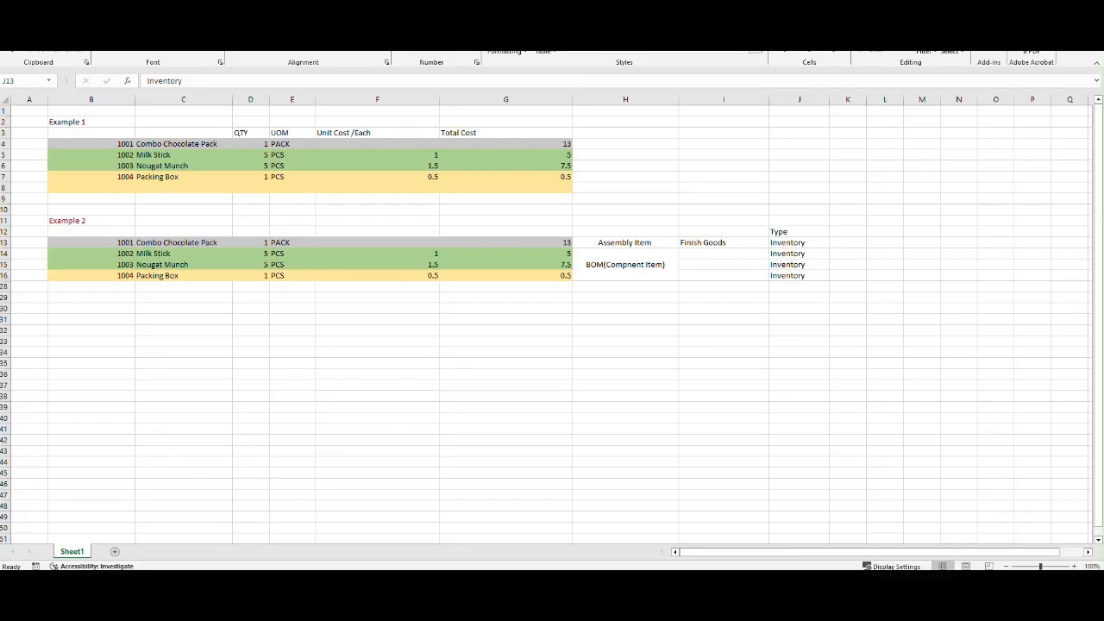
Step: Switch to Business Central and open the item card of 1001 Combo Chocolate Pack from the items list
key("alt+Tab")
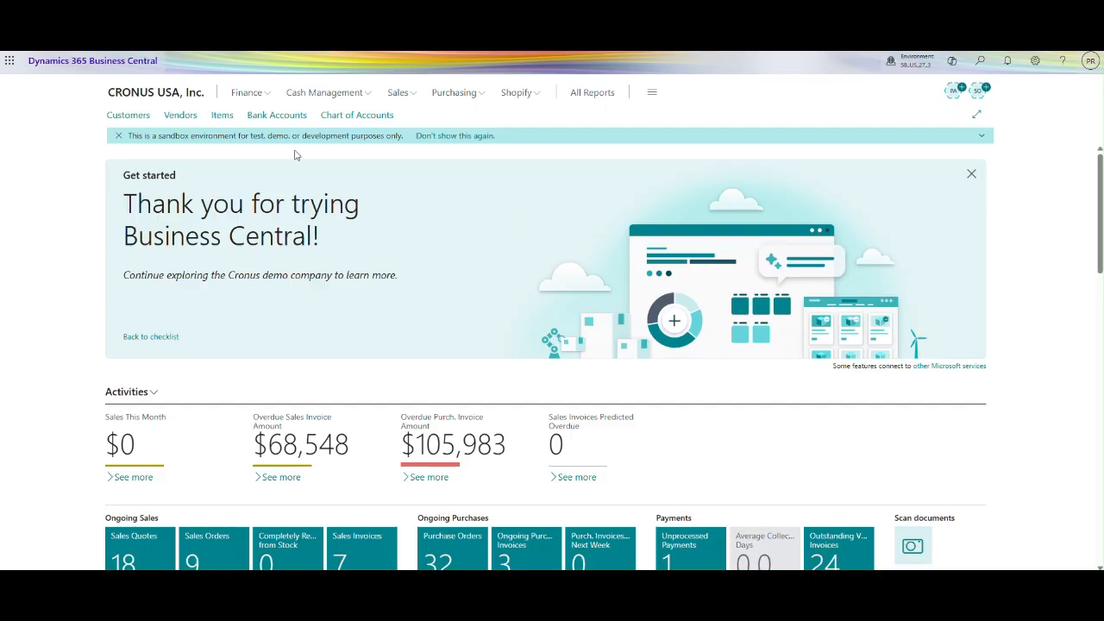
left_click(221, 116)
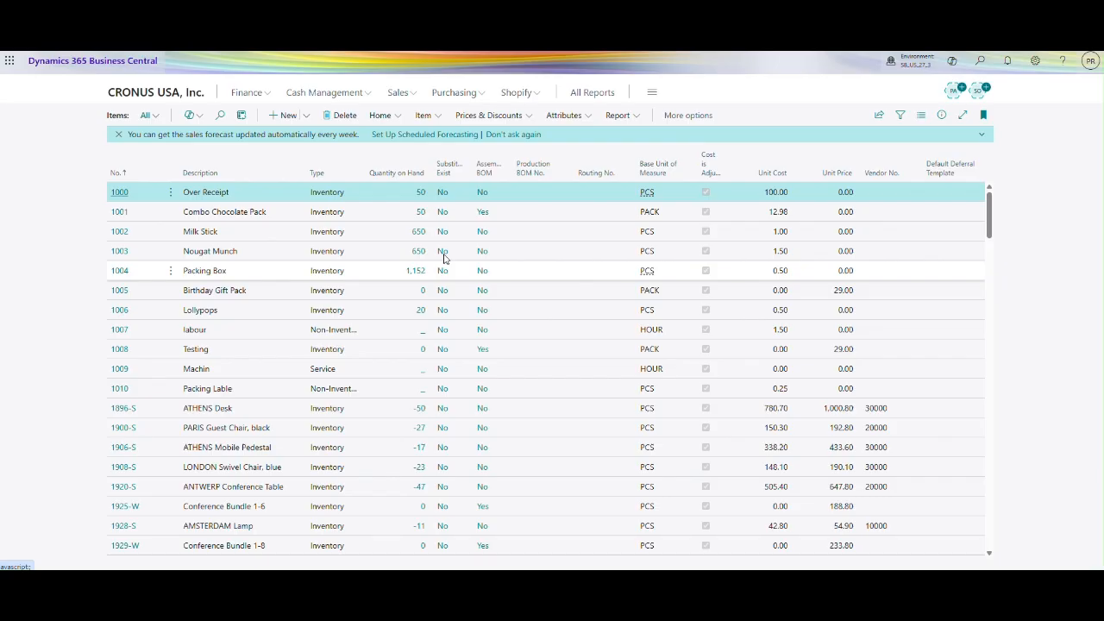
left_click(119, 217)
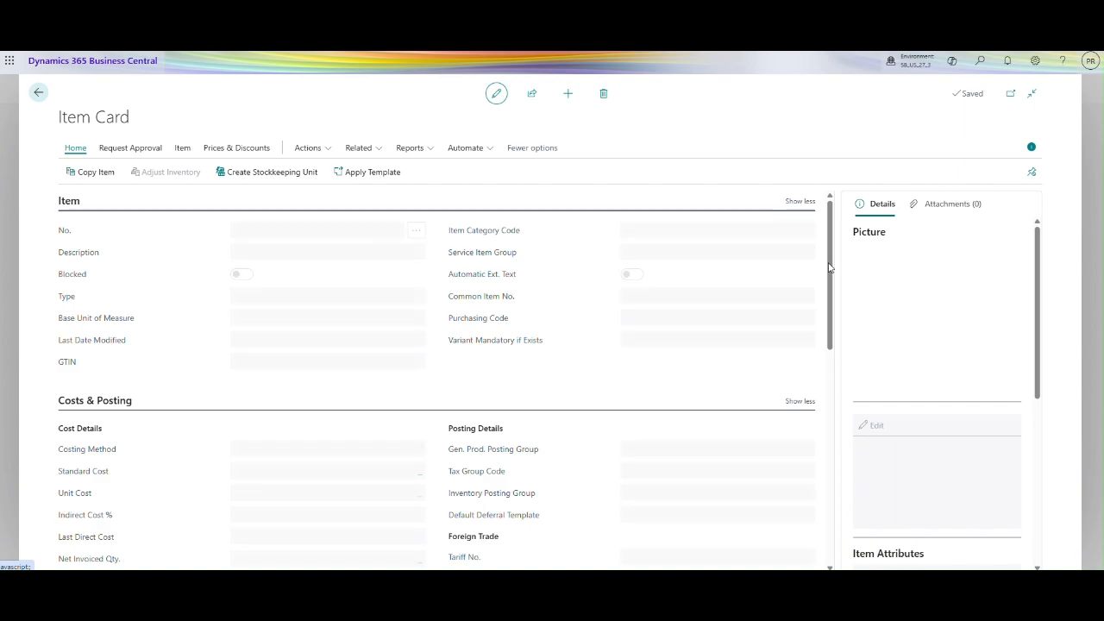
Step: Review the Combo Chocolate Pack's assembly BOM, then check its item tracking code on the item card
left_click_drag(830, 268, 837, 483)
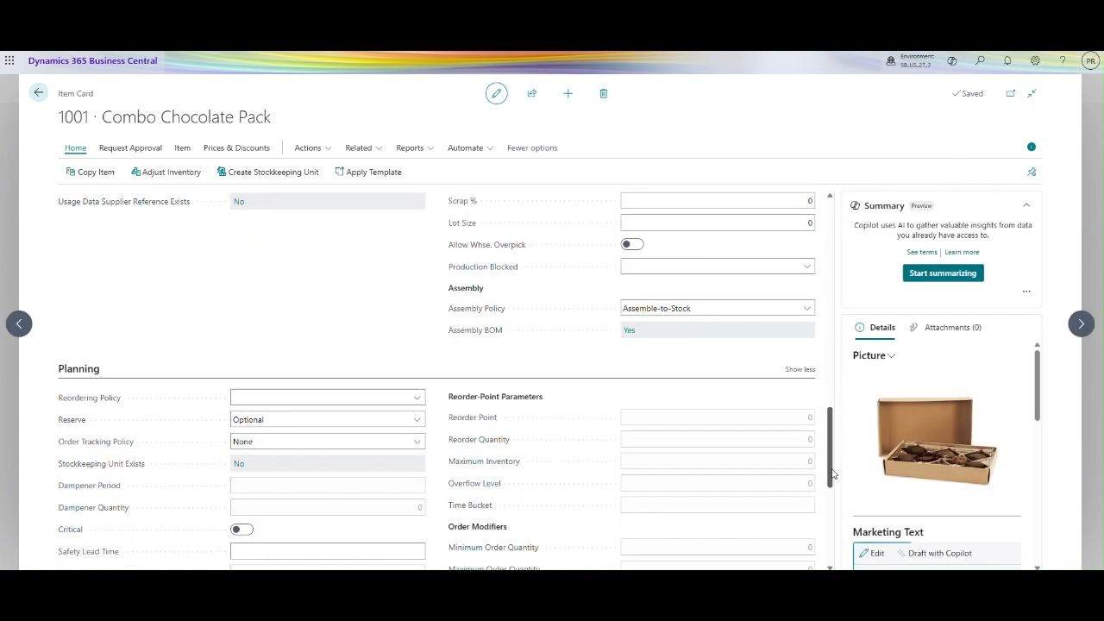
left_click(630, 332)
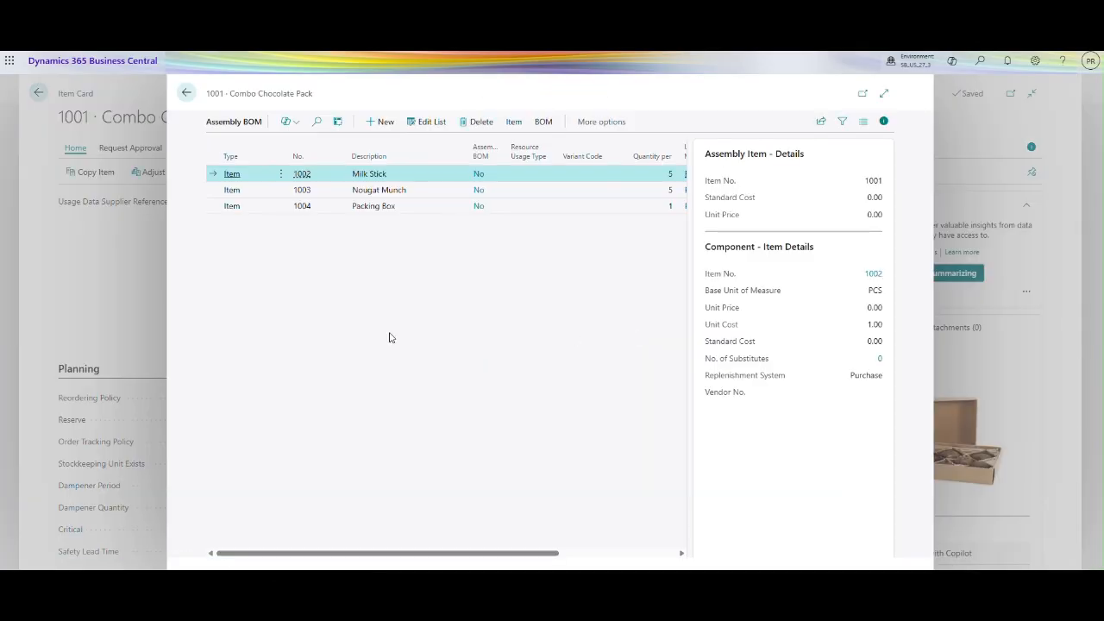
left_click(158, 247)
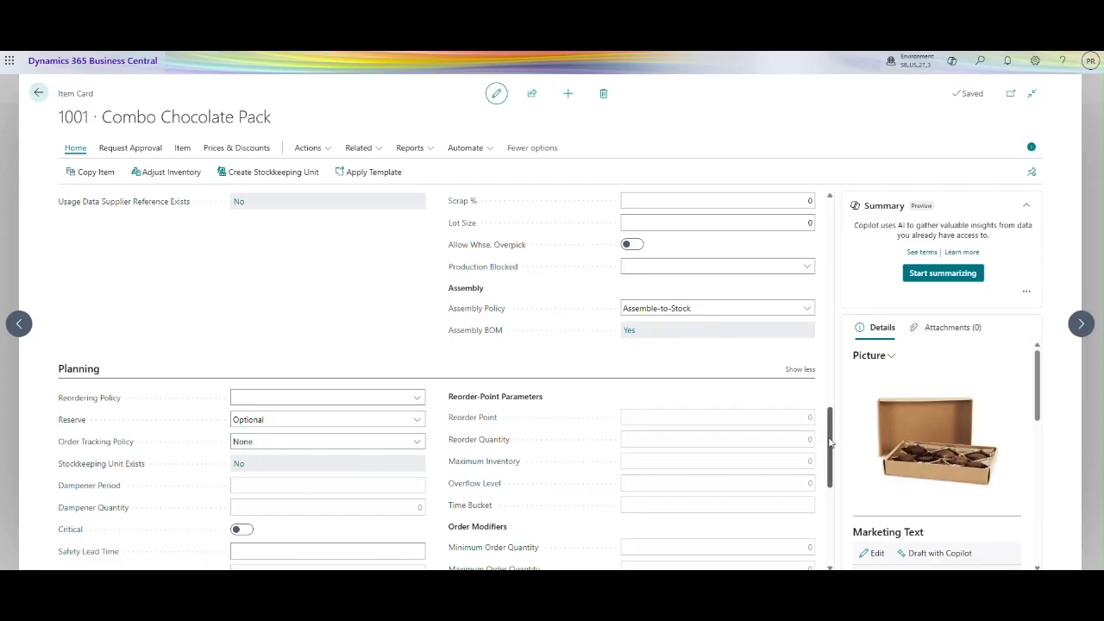
scroll(831, 442, "down", 5)
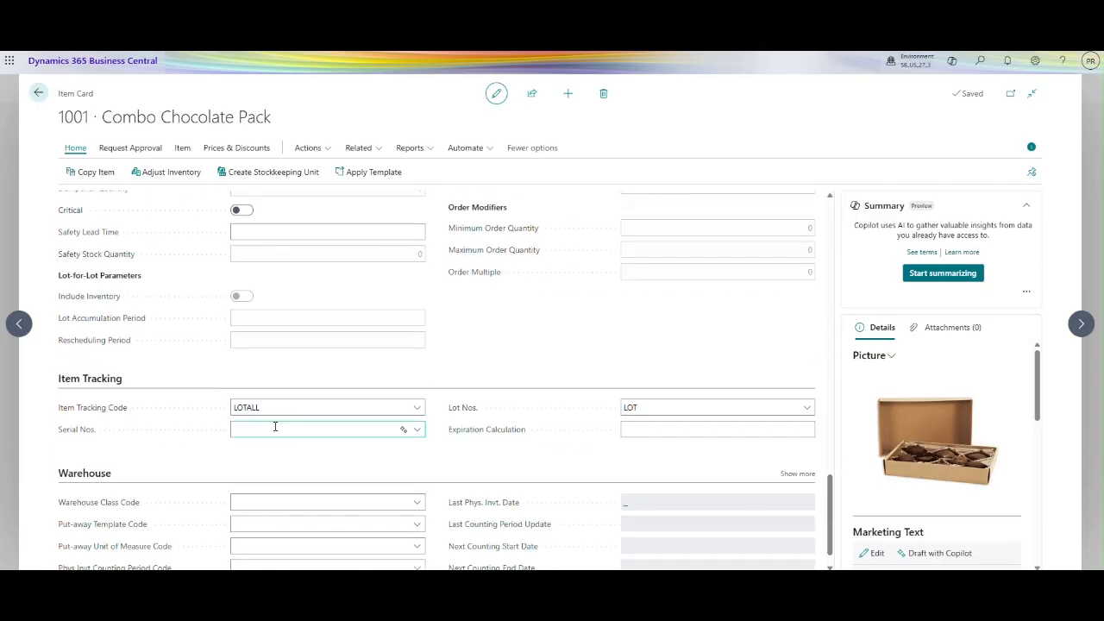
left_click(273, 418)
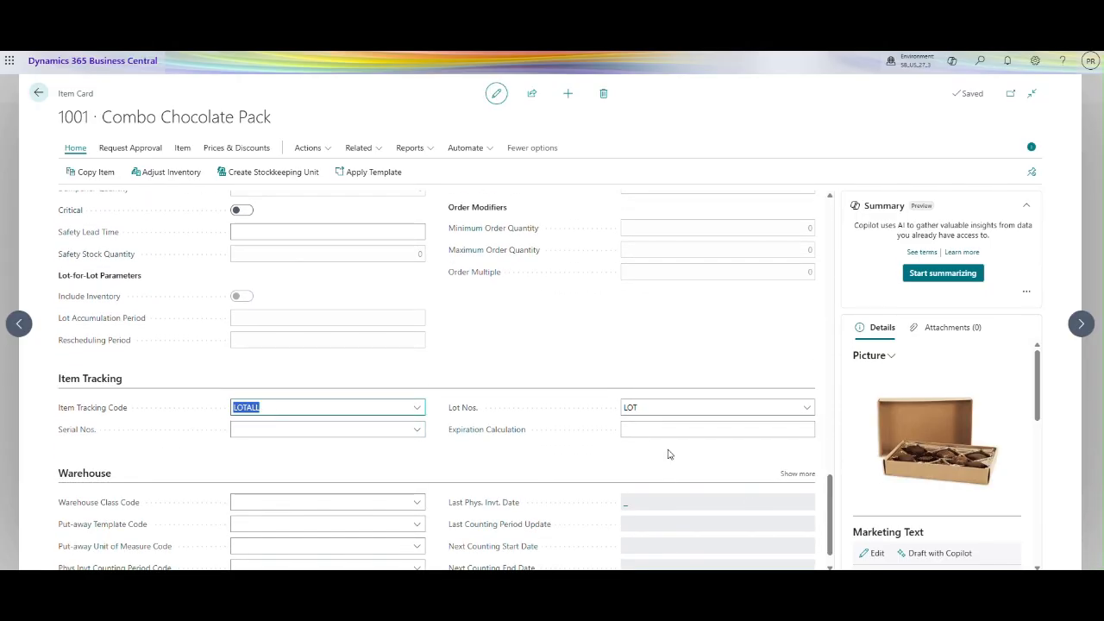
Step: Reopen the Combo Chocolate Pack's assembly BOM to examine its component items and quantities, then return to the item card
left_click_drag(830, 507, 821, 438)
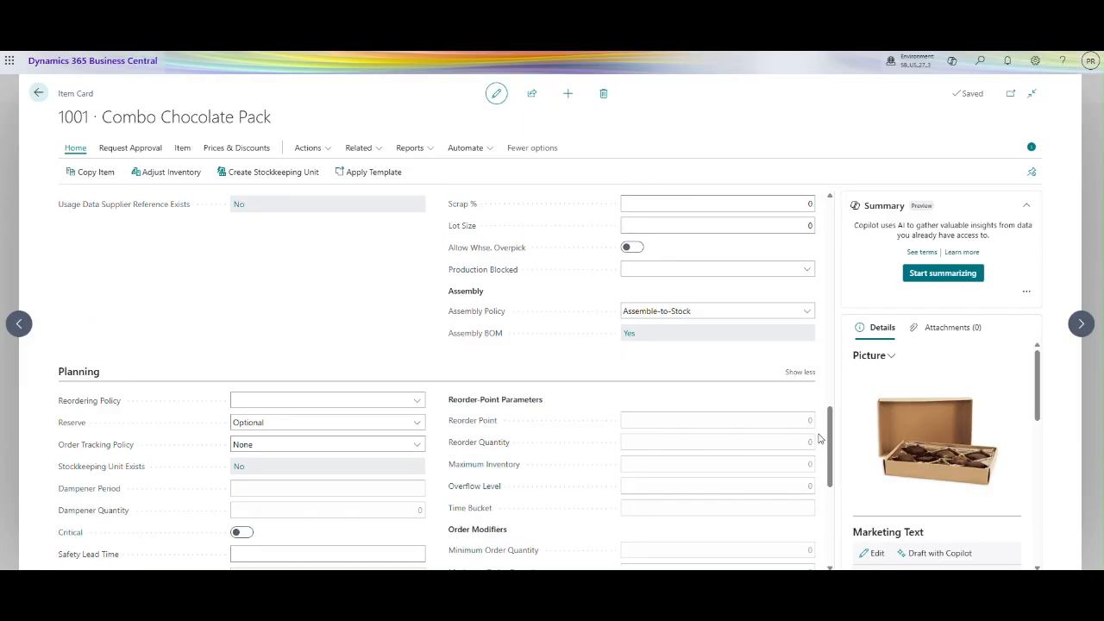
left_click(628, 334)
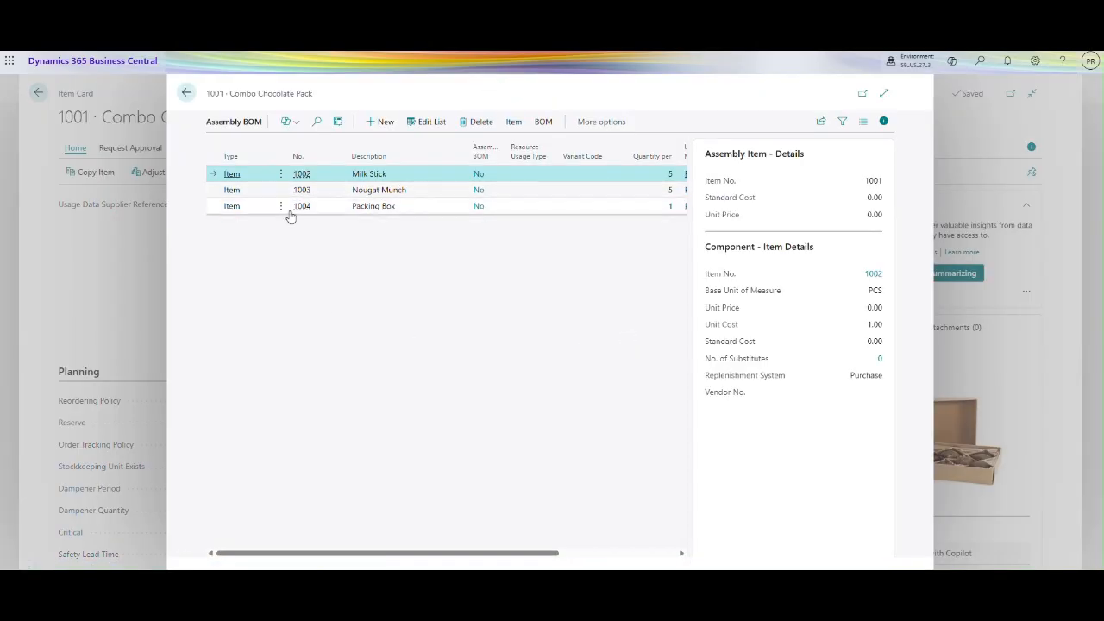
left_click_drag(363, 559, 259, 512)
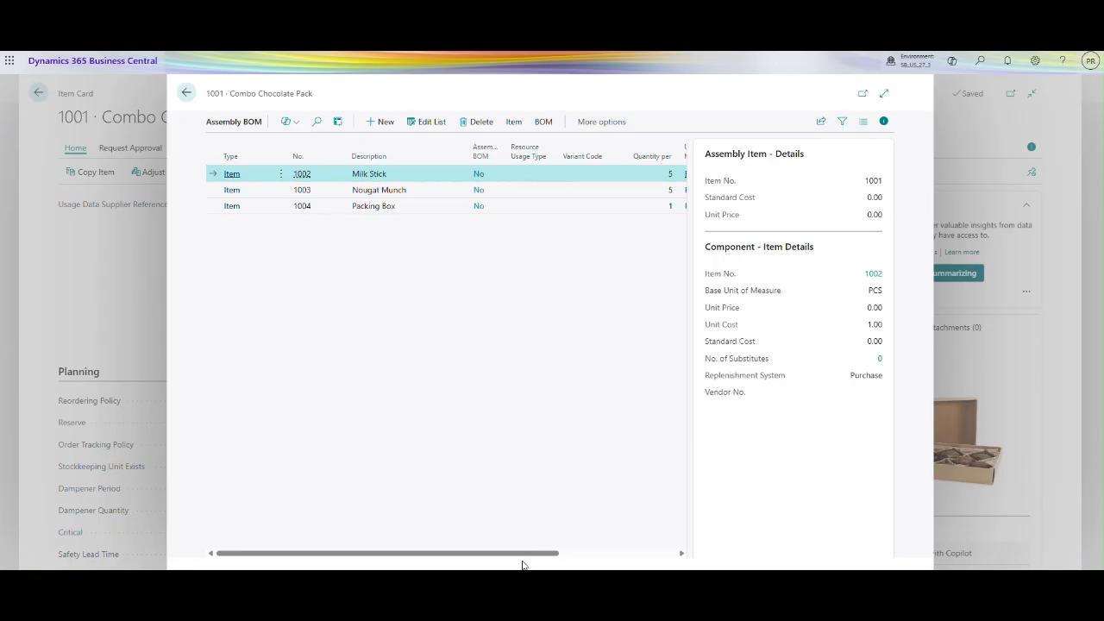
left_click_drag(521, 560, 514, 525)
left_click(186, 93)
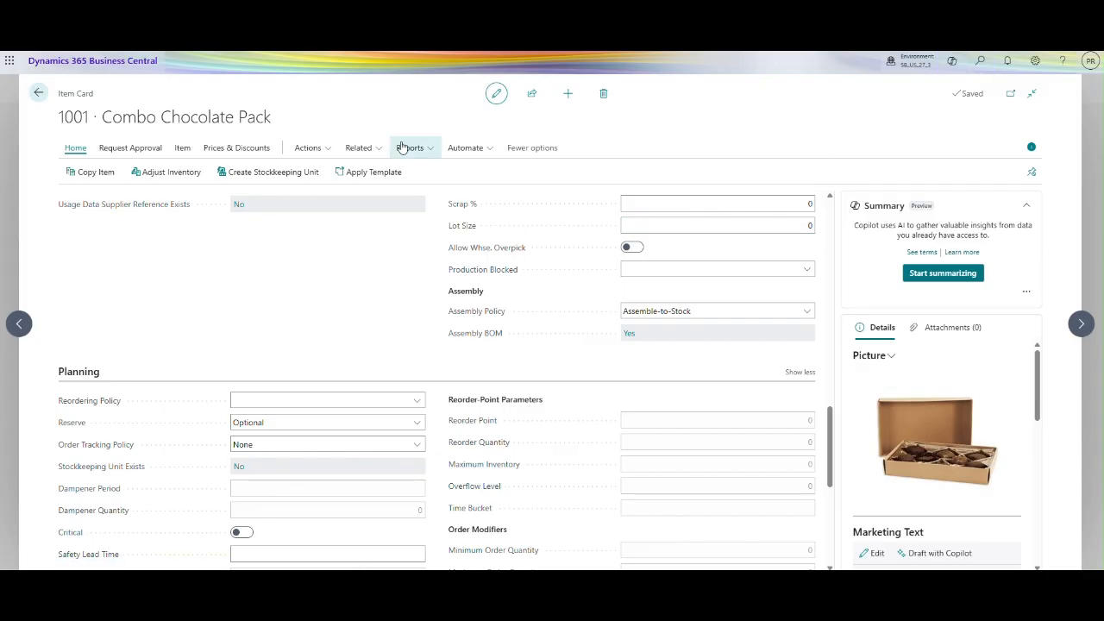
Step: Search for the Assembly Orders page, open it and create a new assembly order
left_click(981, 62)
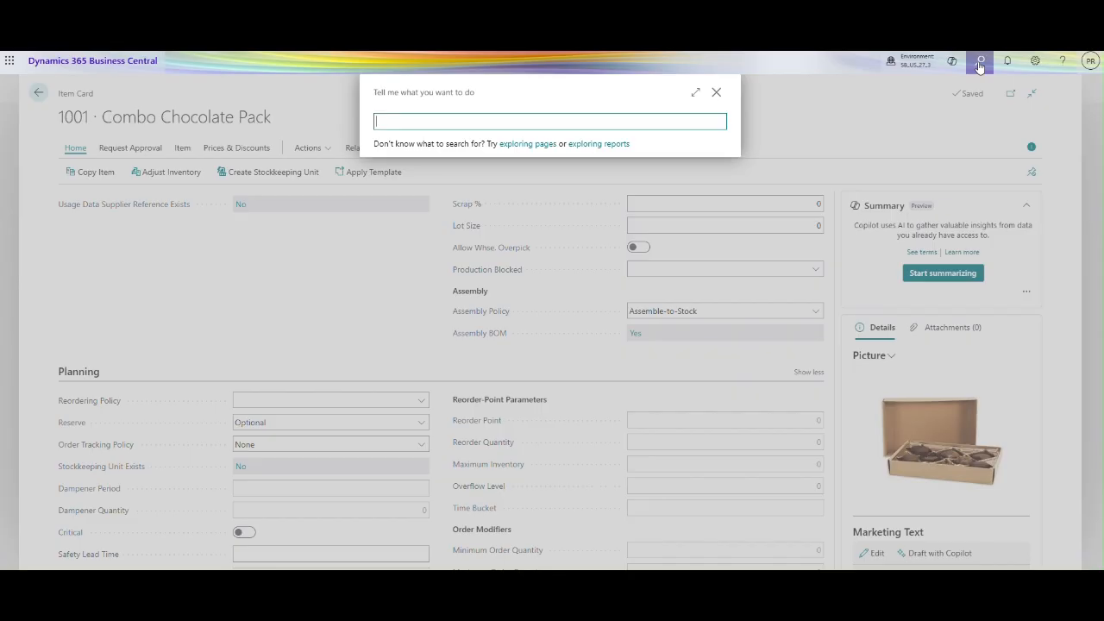
type("Assembly ord")
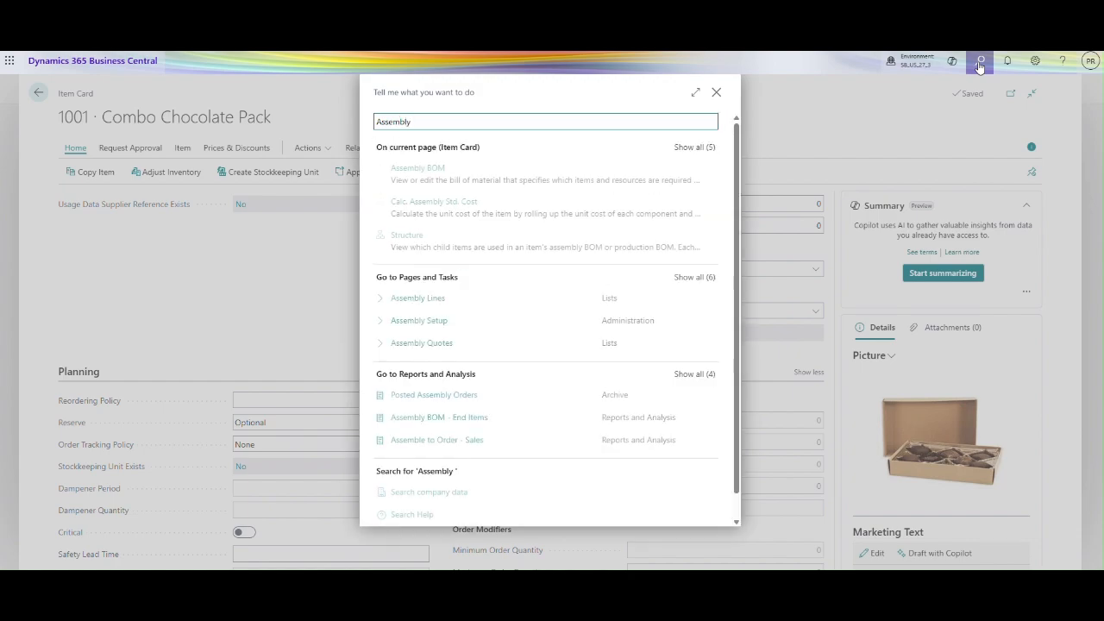
type("er")
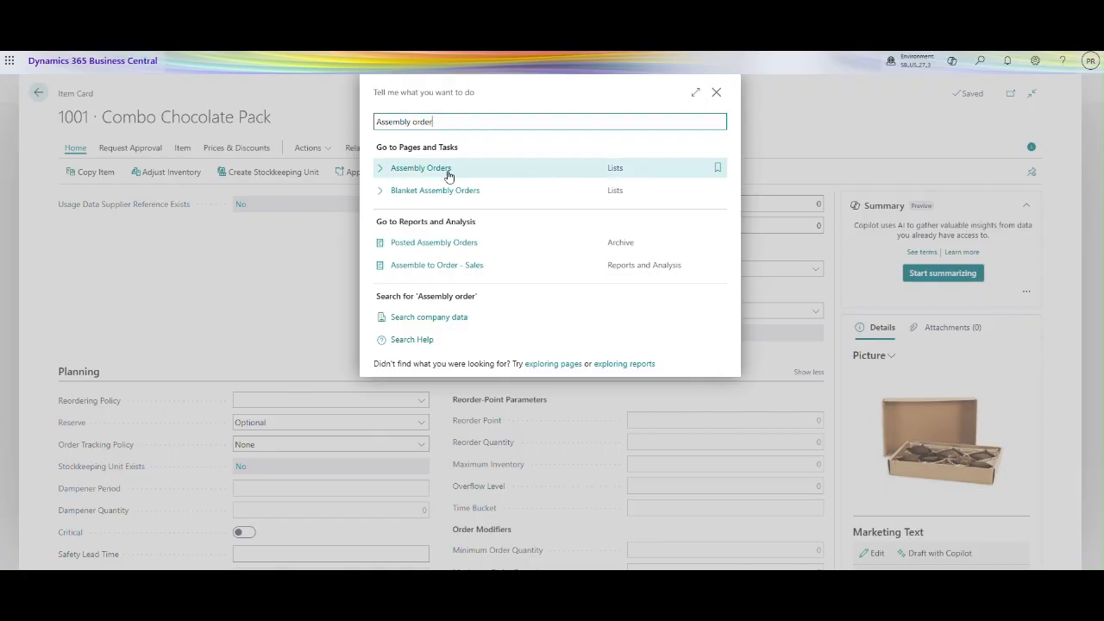
left_click(448, 172)
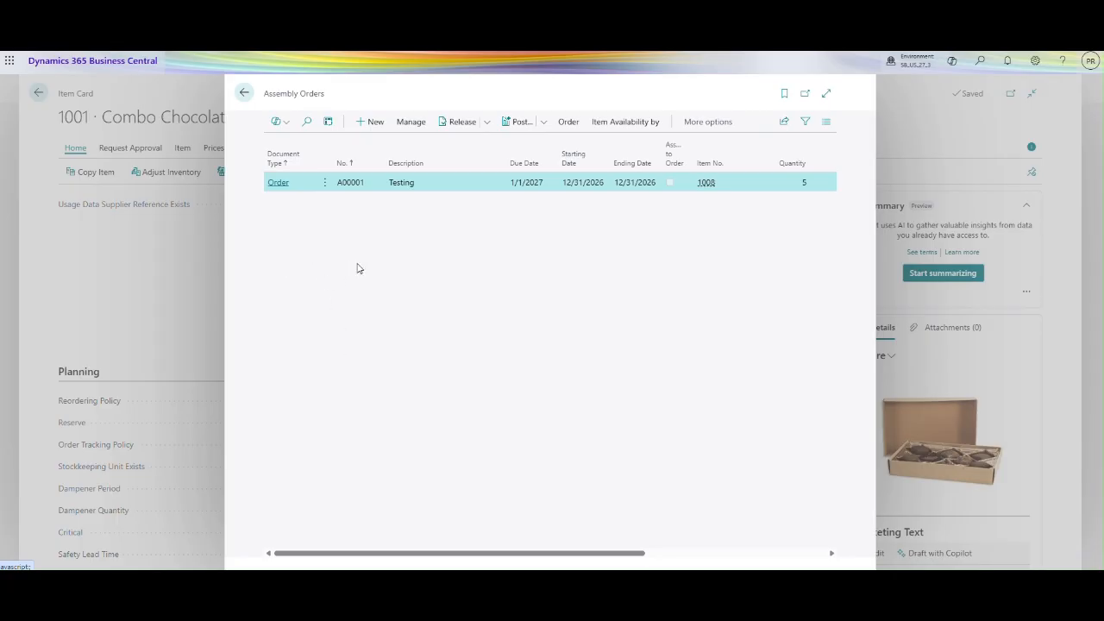
left_click(375, 124)
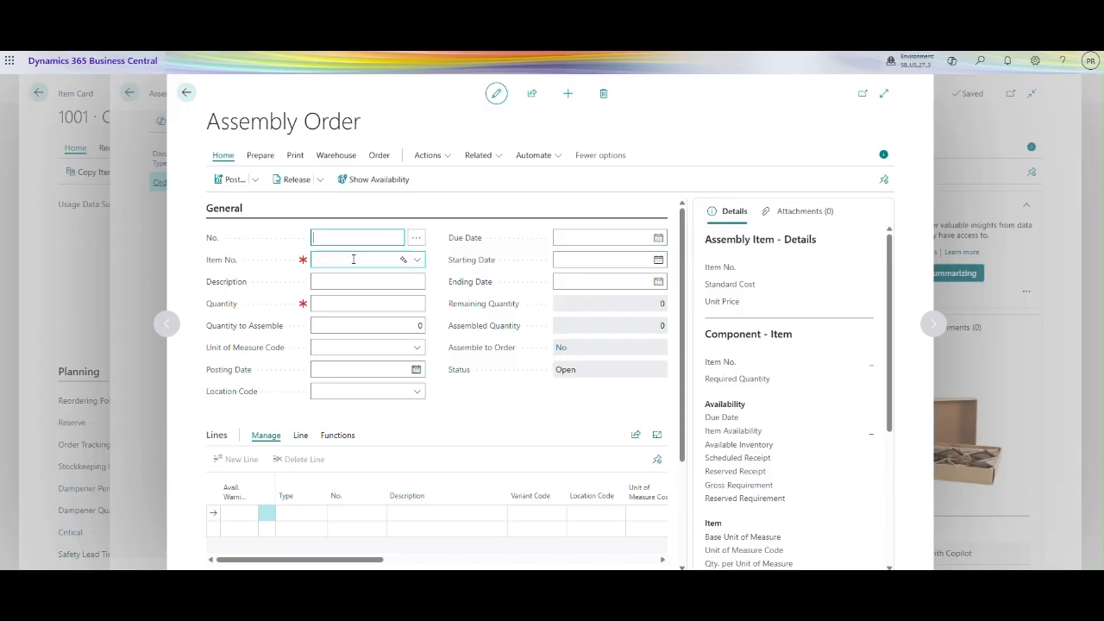
Step: Set the new assembly order's item number to 1001, leaving the number series lookup without a selection
left_click(416, 245)
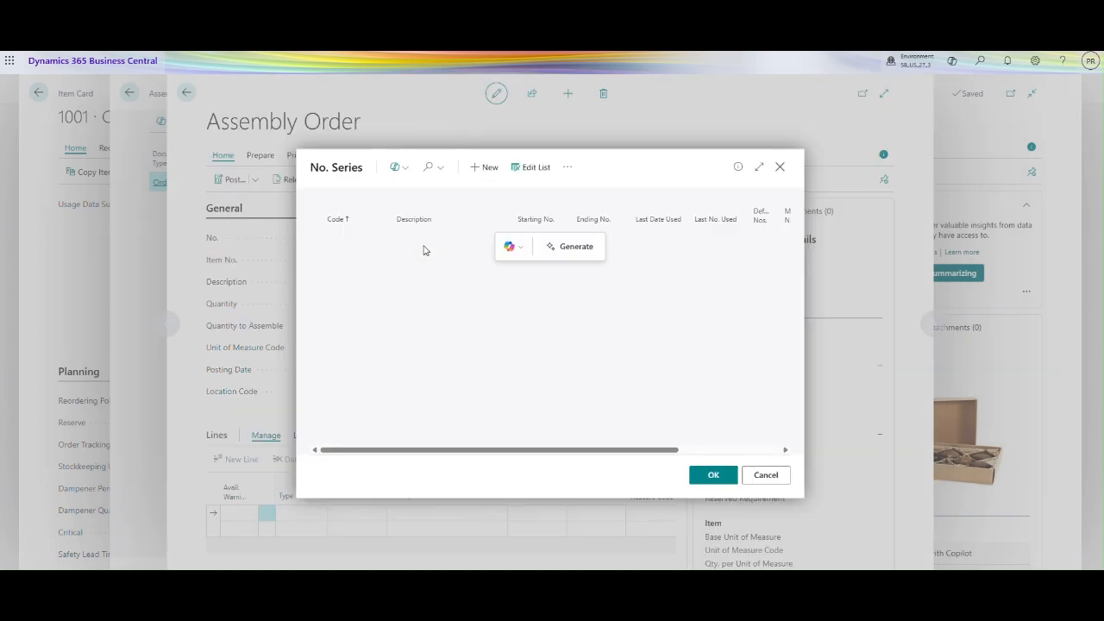
left_click(780, 167)
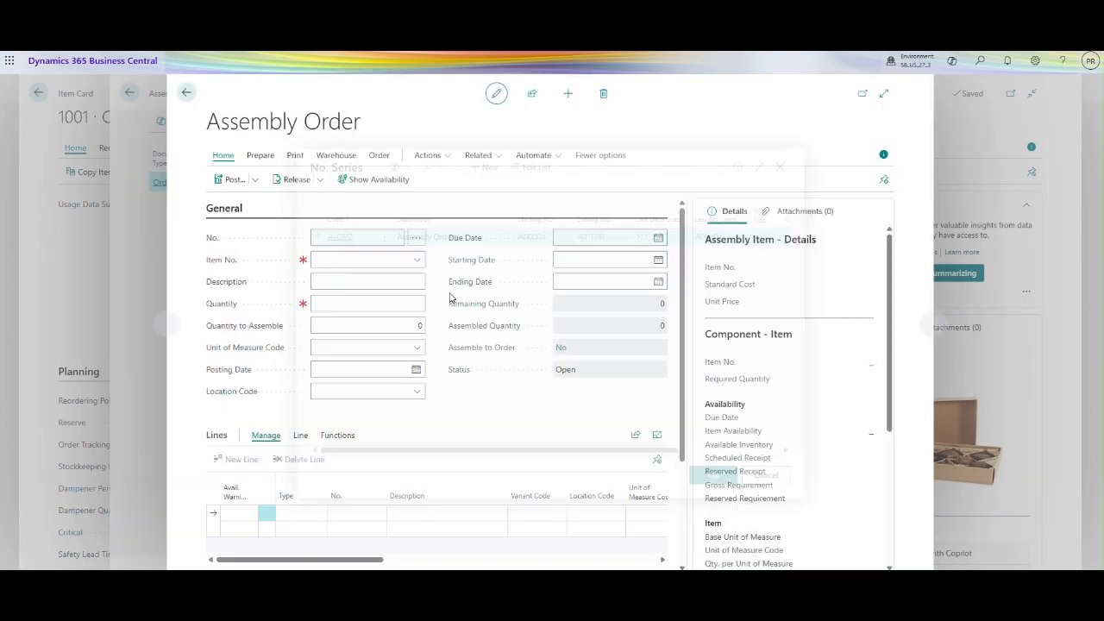
left_click(354, 256)
type("100")
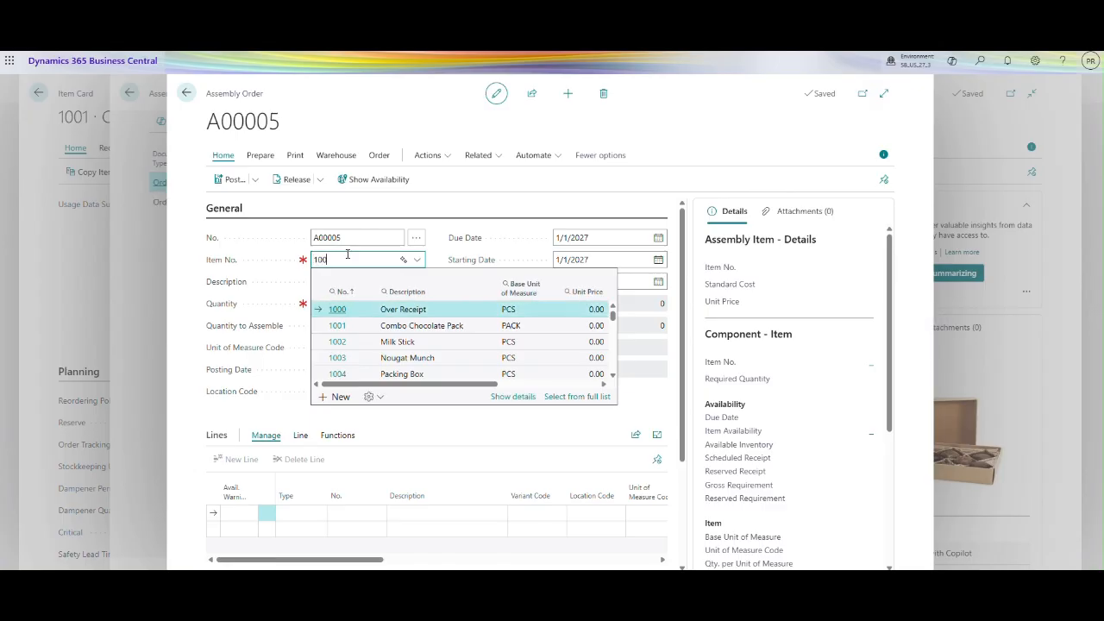
type("1")
key("Tab")
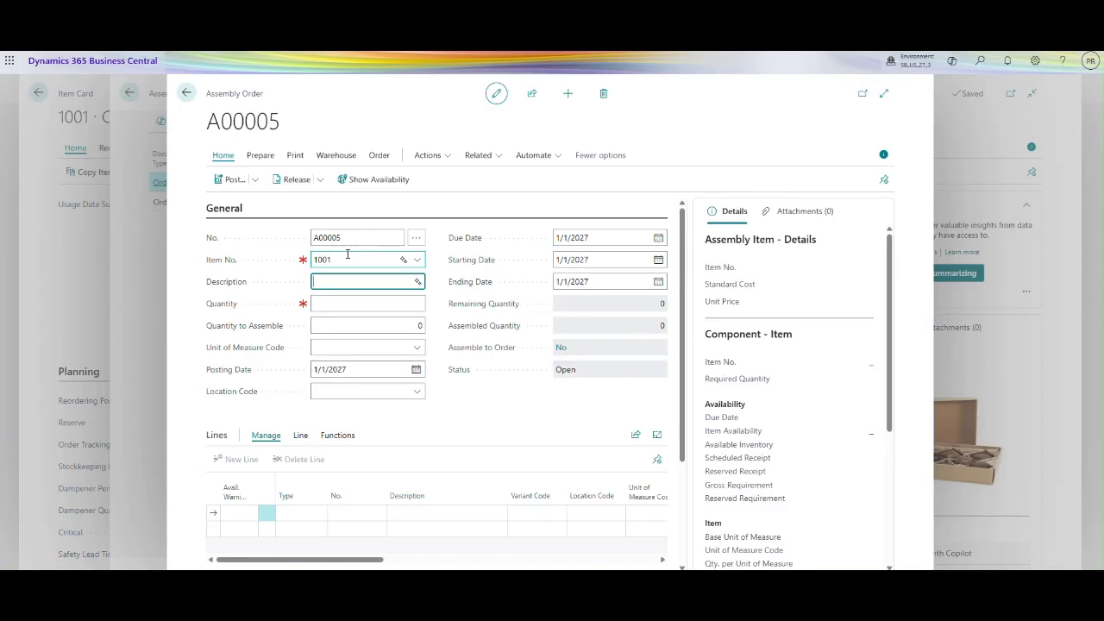
Step: Set the assembly order's location code to EAST
left_click(327, 392)
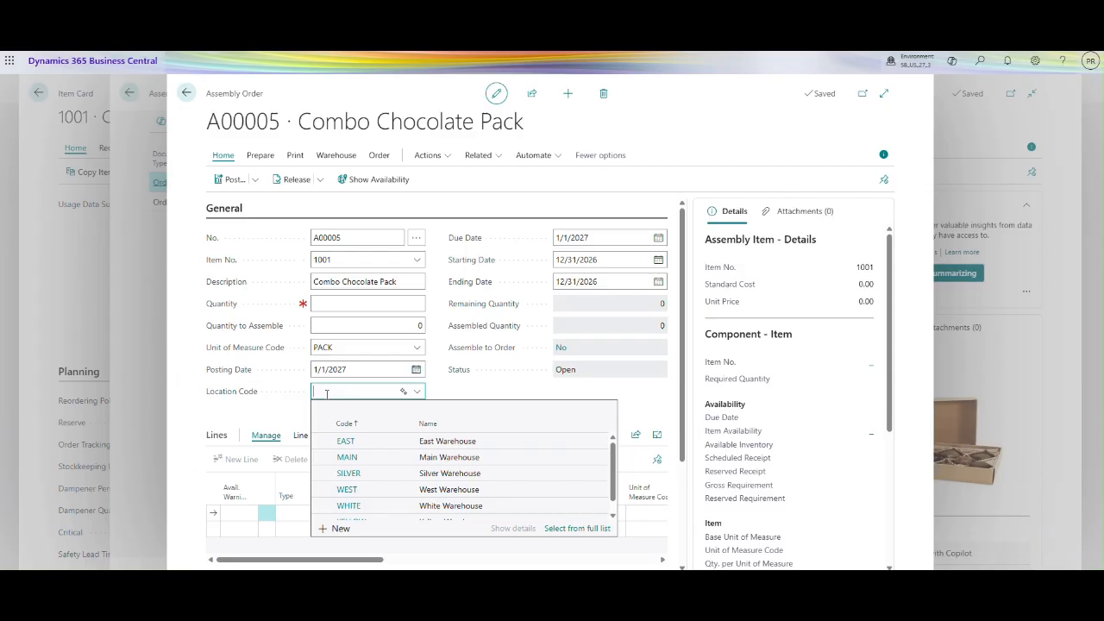
left_click(345, 442)
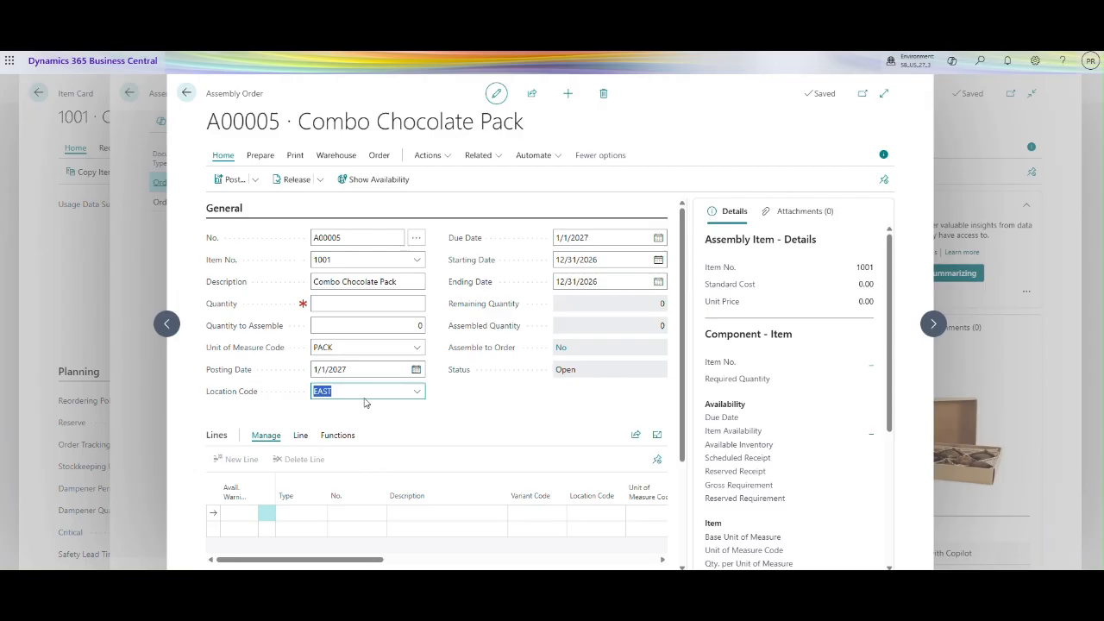
left_click(359, 389)
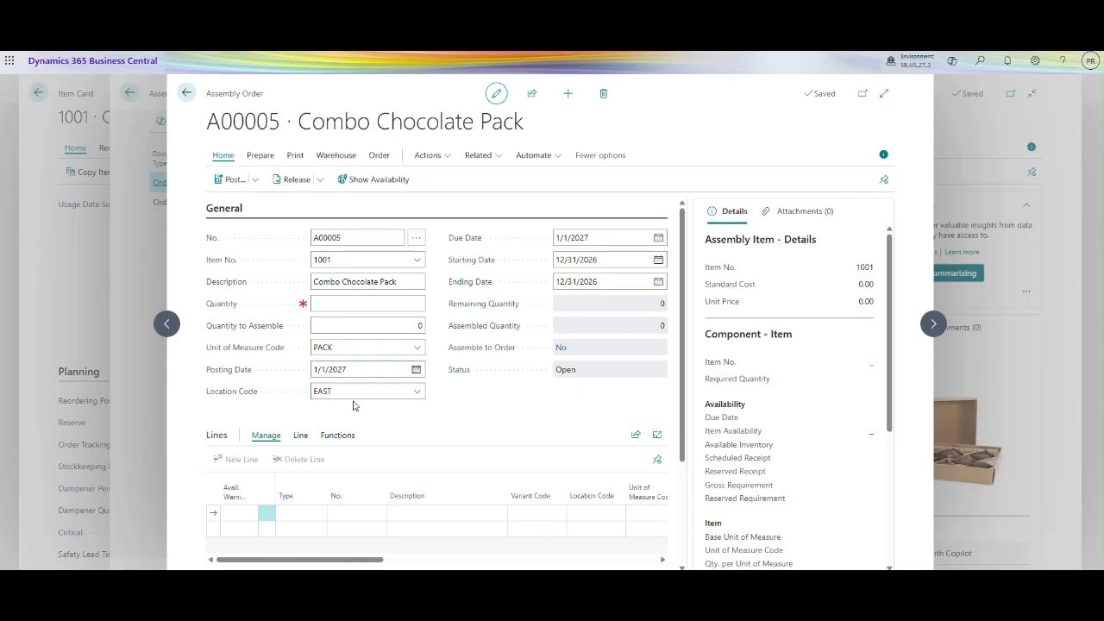
Step: Set the assembly order's quantity to 500 and acknowledge the due date message
left_click(388, 304)
type("%50")
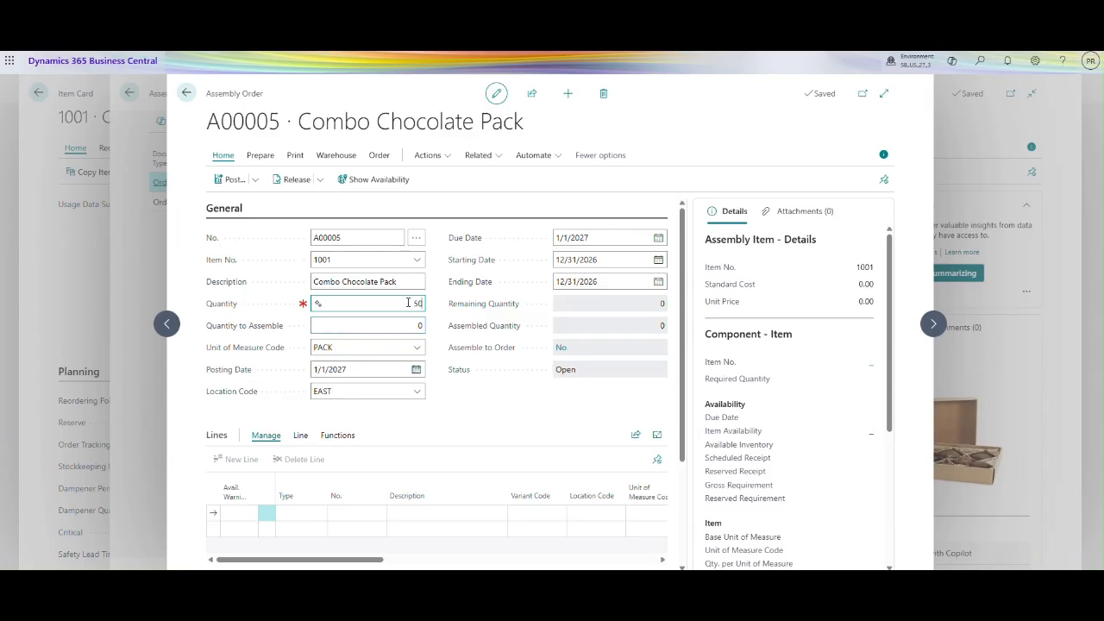
key("Tab")
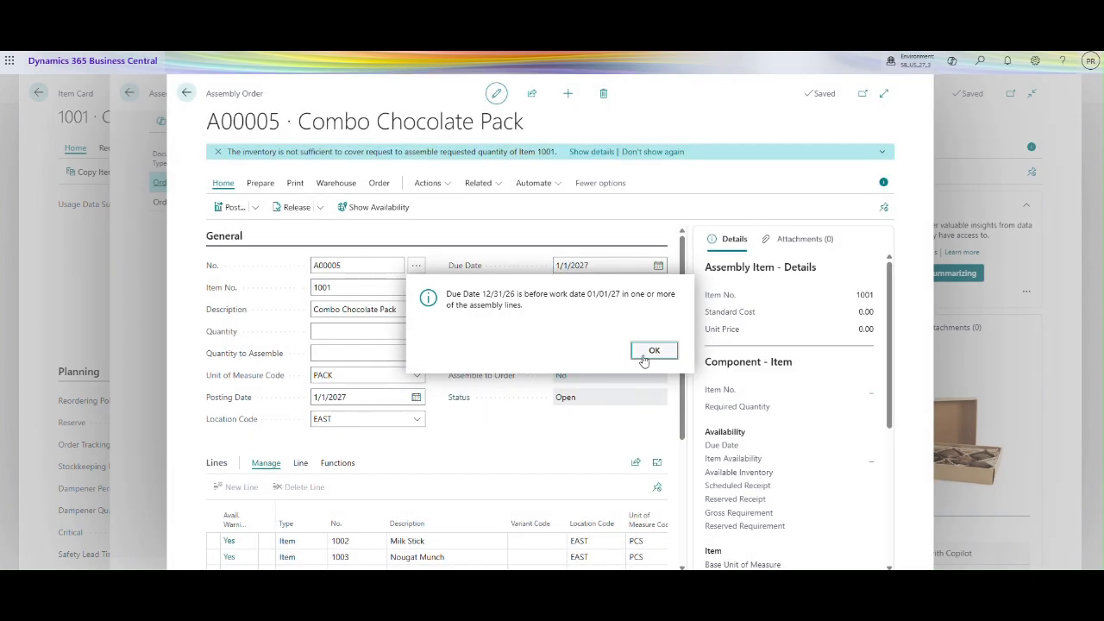
left_click(644, 355)
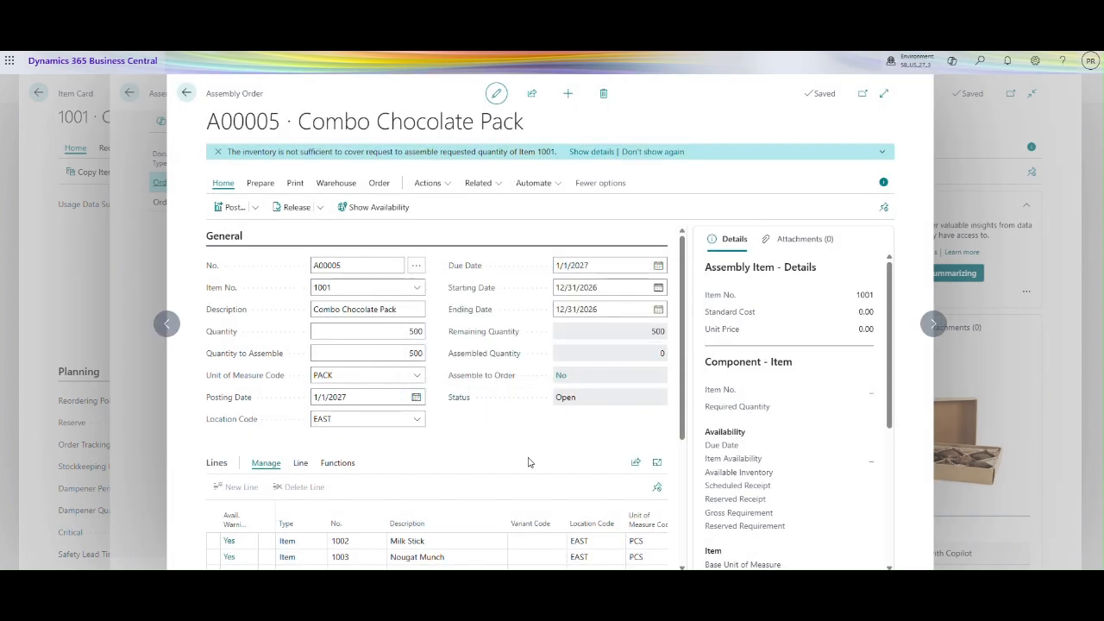
Step: Examine the assembly order's component lines, including their locations, quantities per pack and quantities to consume
scroll(679, 461, "down", 2)
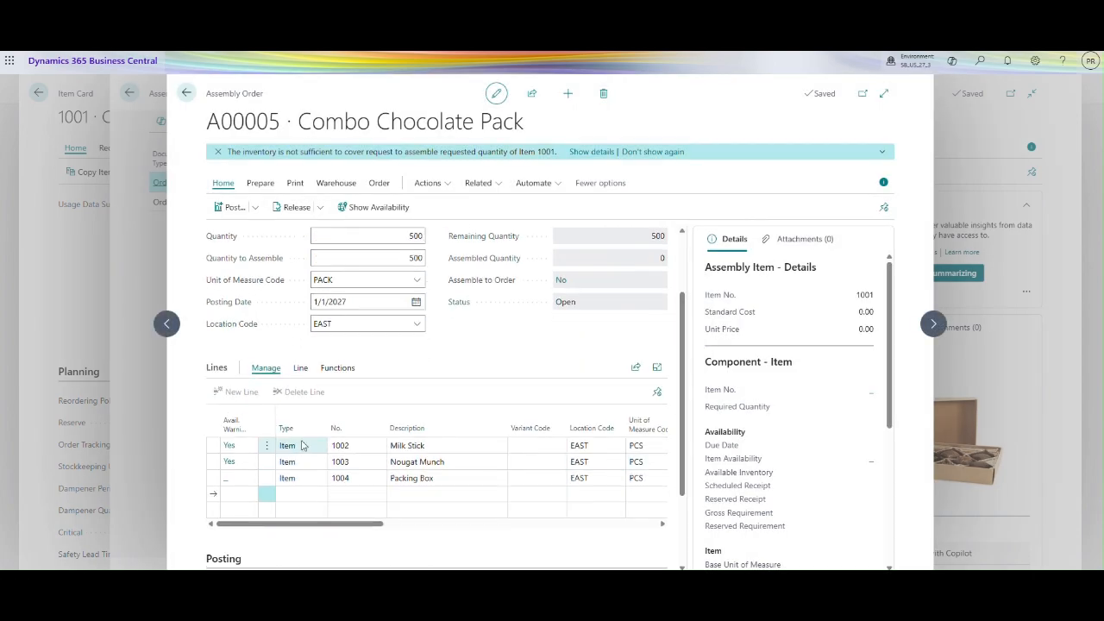
left_click_drag(311, 528, 426, 525)
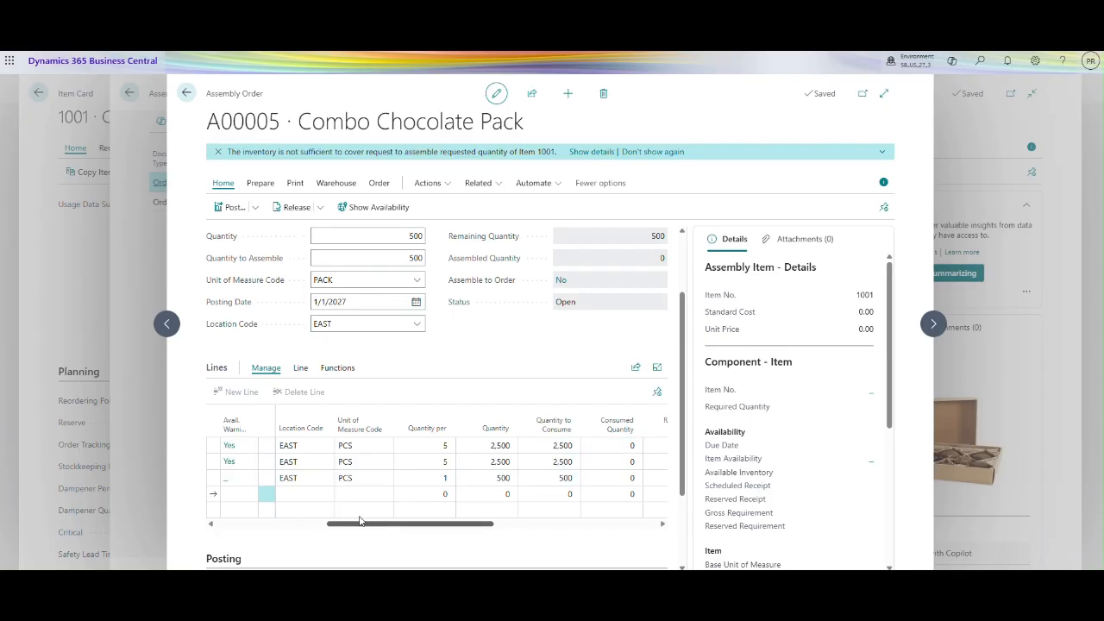
left_click_drag(362, 522, 247, 522)
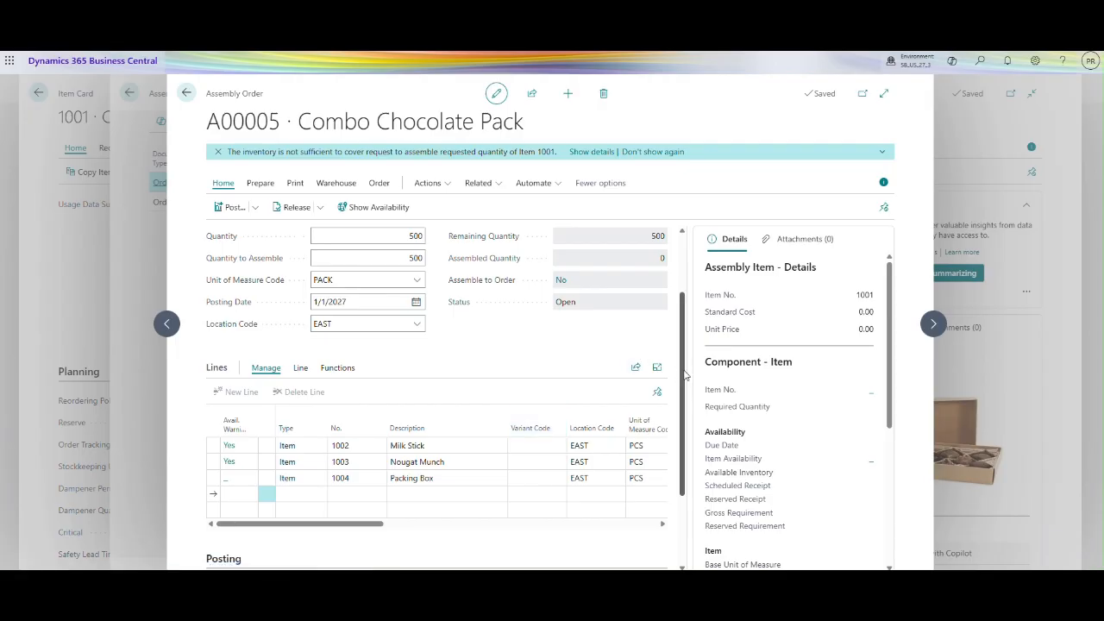
Step: Set the assembly order's posting date to 2/2/2026
scroll(682, 362, "up", 3)
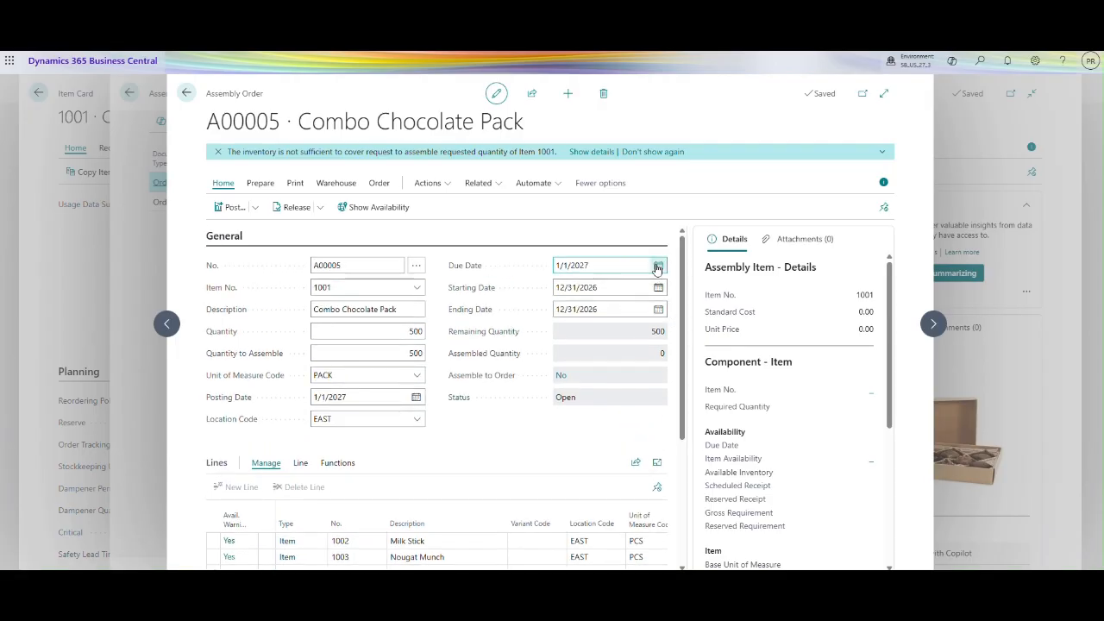
left_click(353, 397)
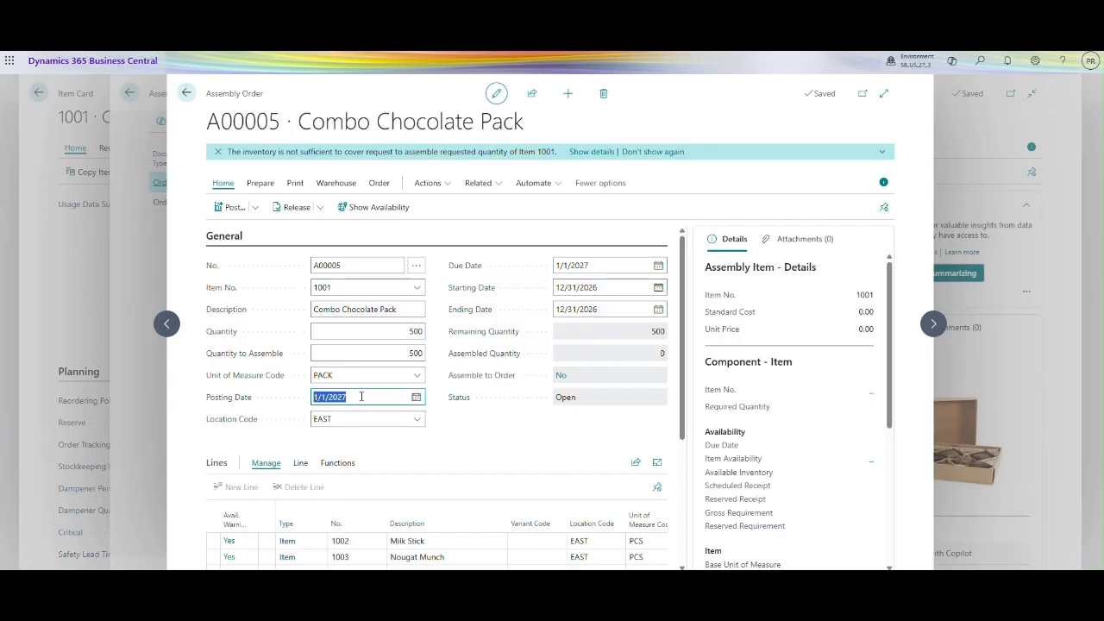
type("1")
Step: Check the work date in My Settings and close the settings without changing it
left_click(1034, 61)
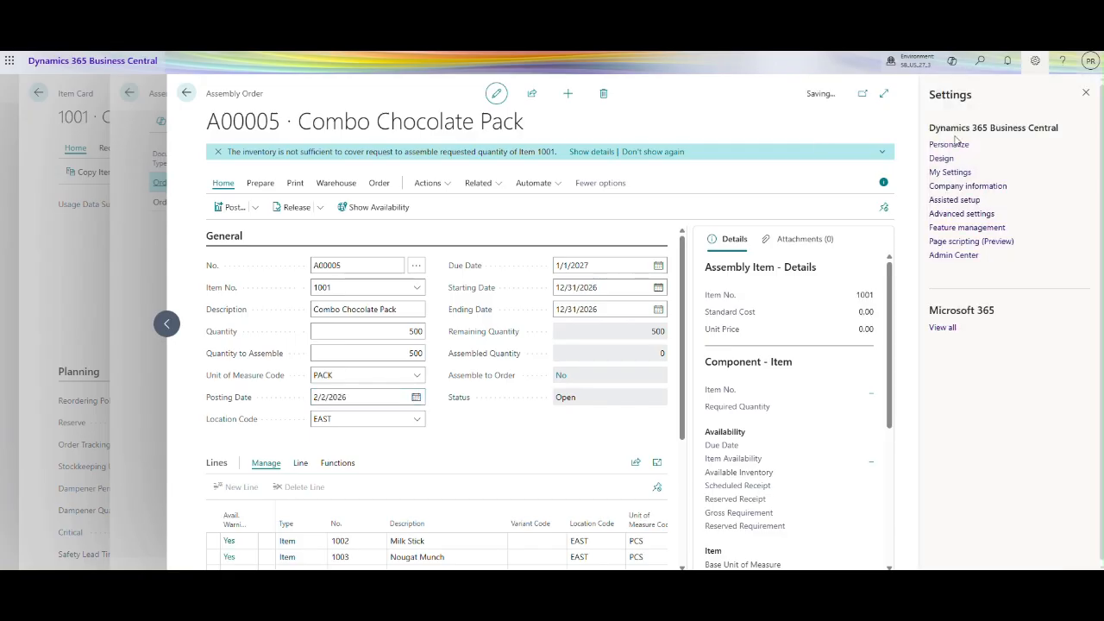
left_click(950, 172)
left_click(609, 235)
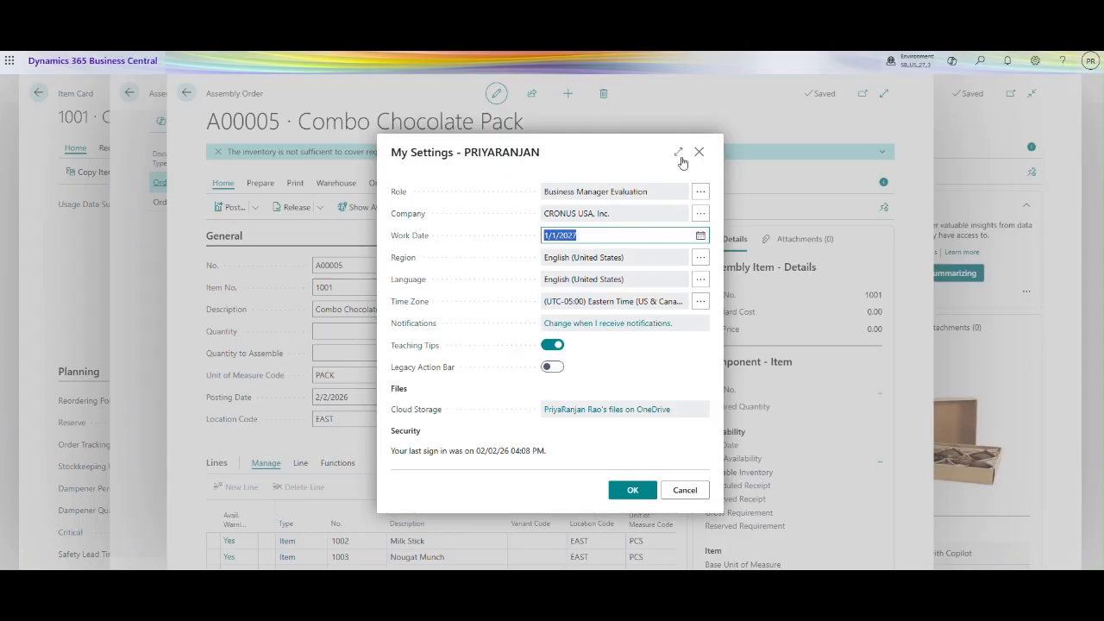
left_click(698, 152)
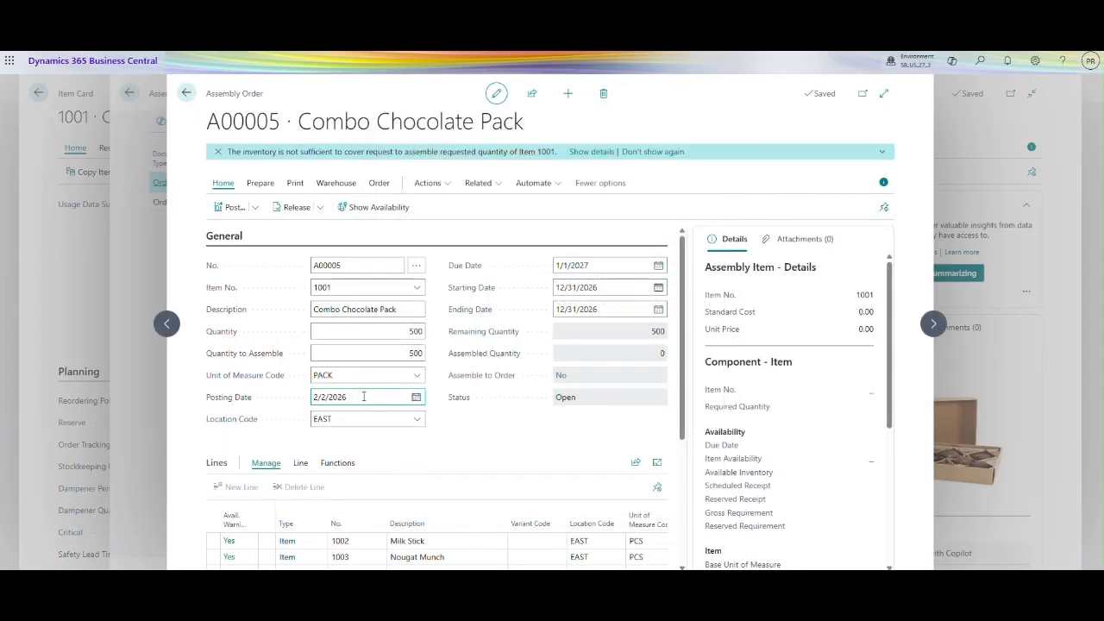
Step: Set the assembly order's due date to 2/2/2026, matching the posting date
left_click(364, 394)
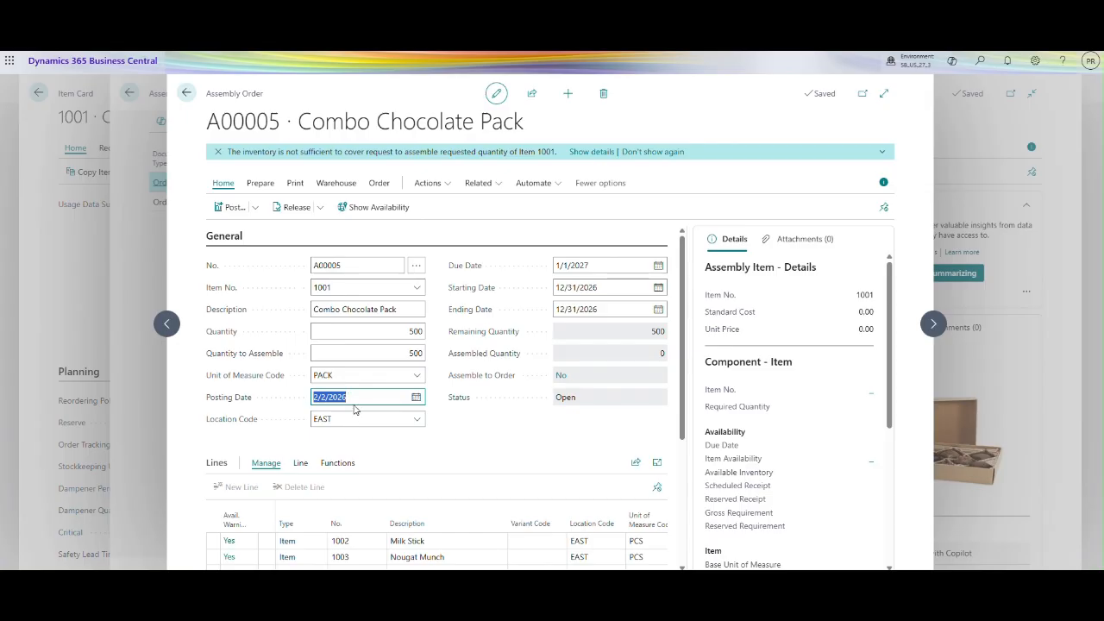
left_click(595, 269)
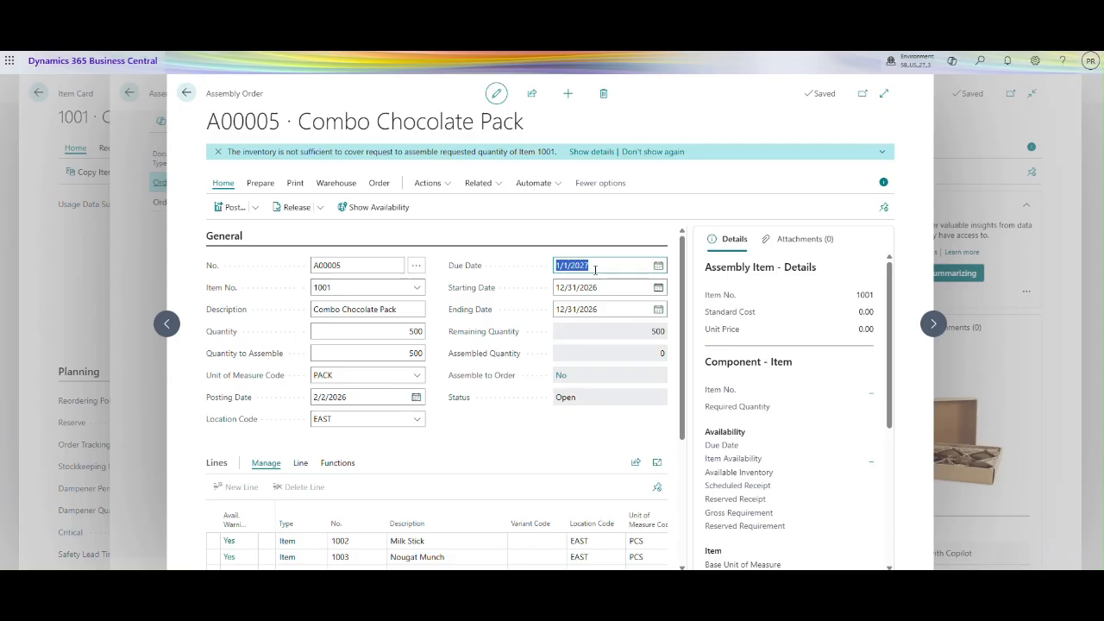
type("t")
key("Tab")
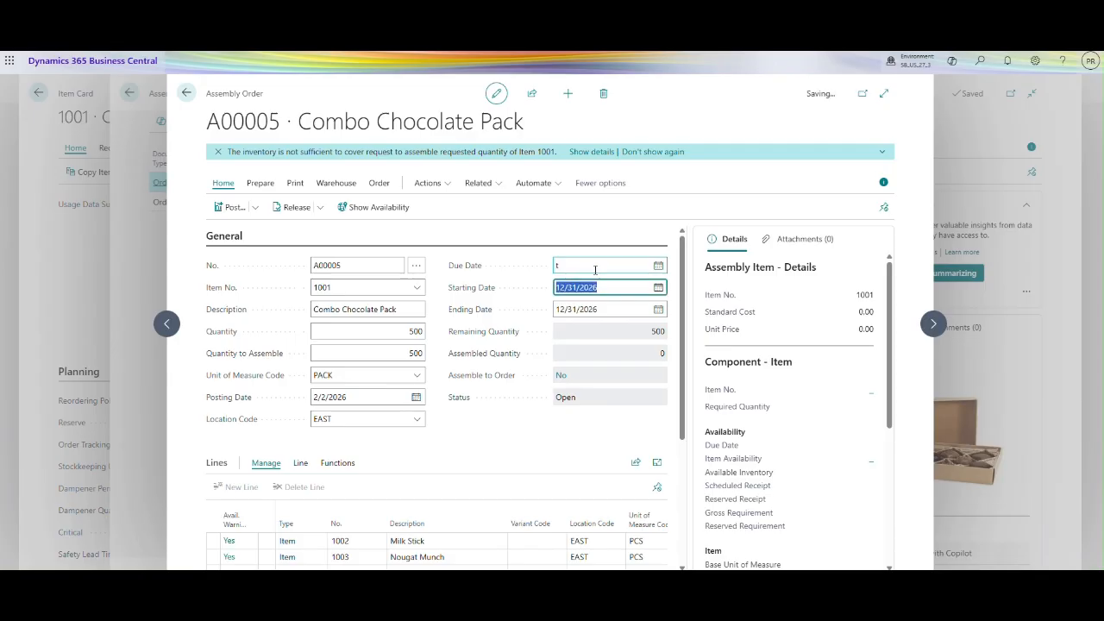
left_click(653, 350)
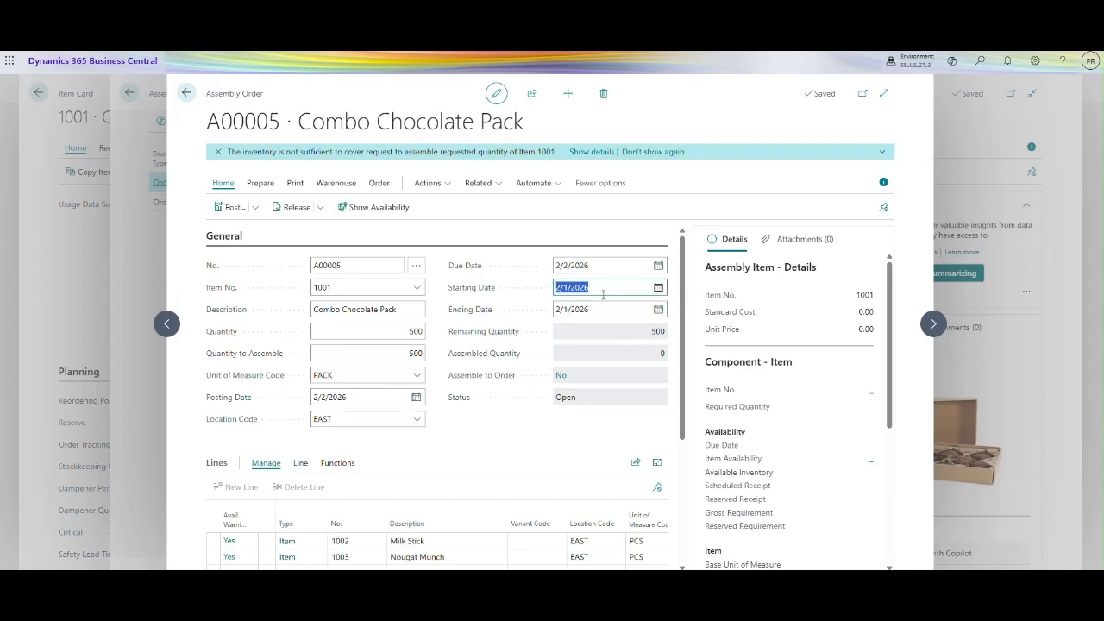
Step: Change the assembly order's quantity to 70 packs
left_click(686, 324)
scroll(685, 325, "down", 2)
scroll(433, 345, "up", 2)
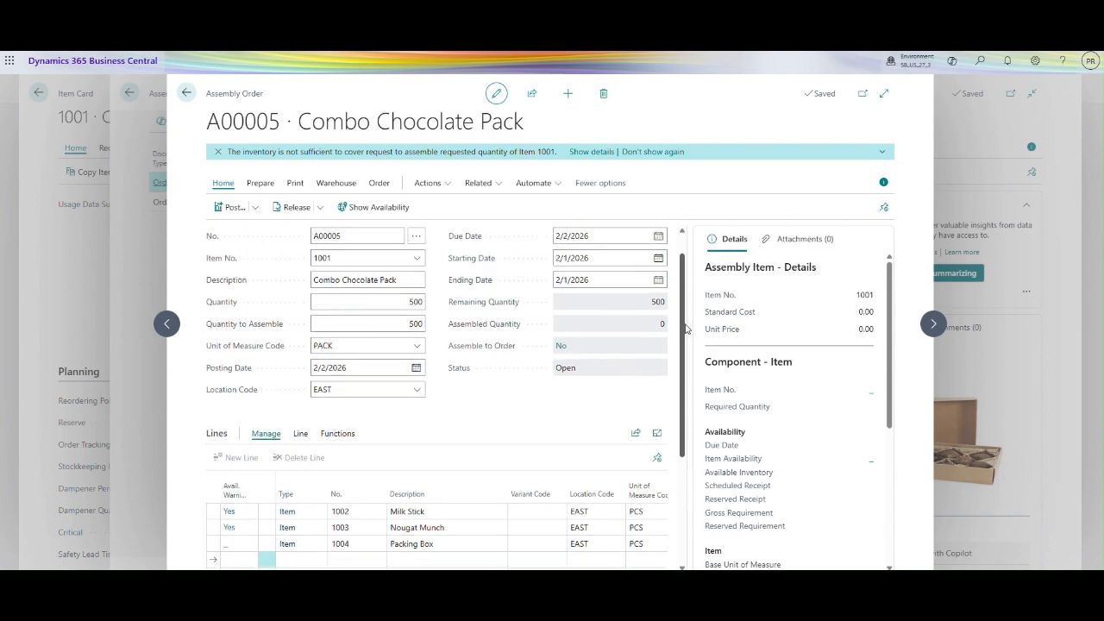
left_click(395, 308)
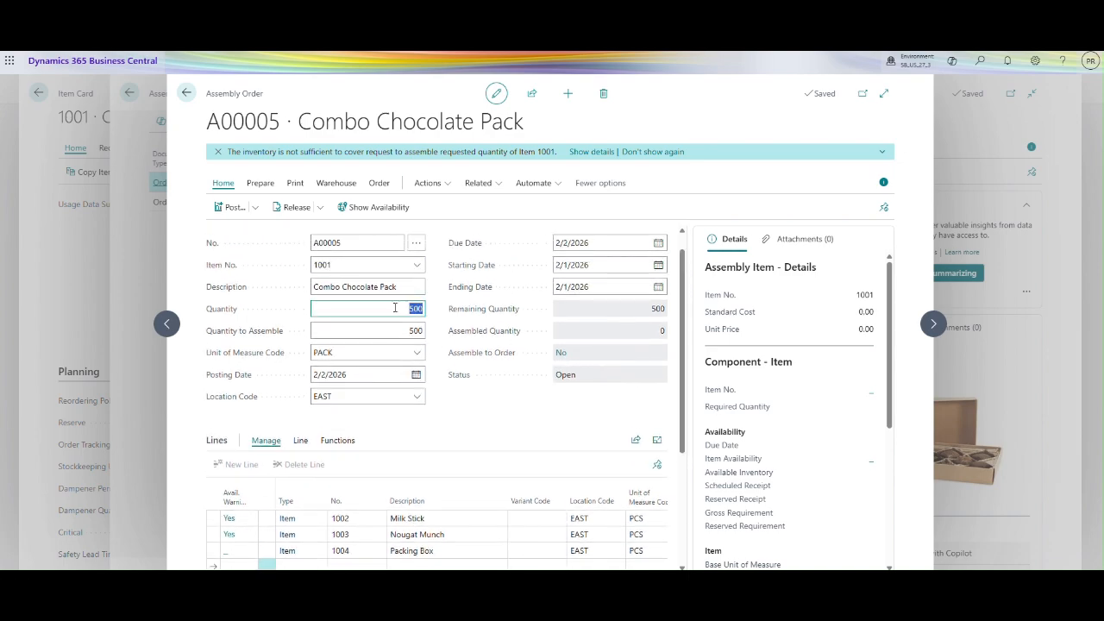
type("70")
key("Tab")
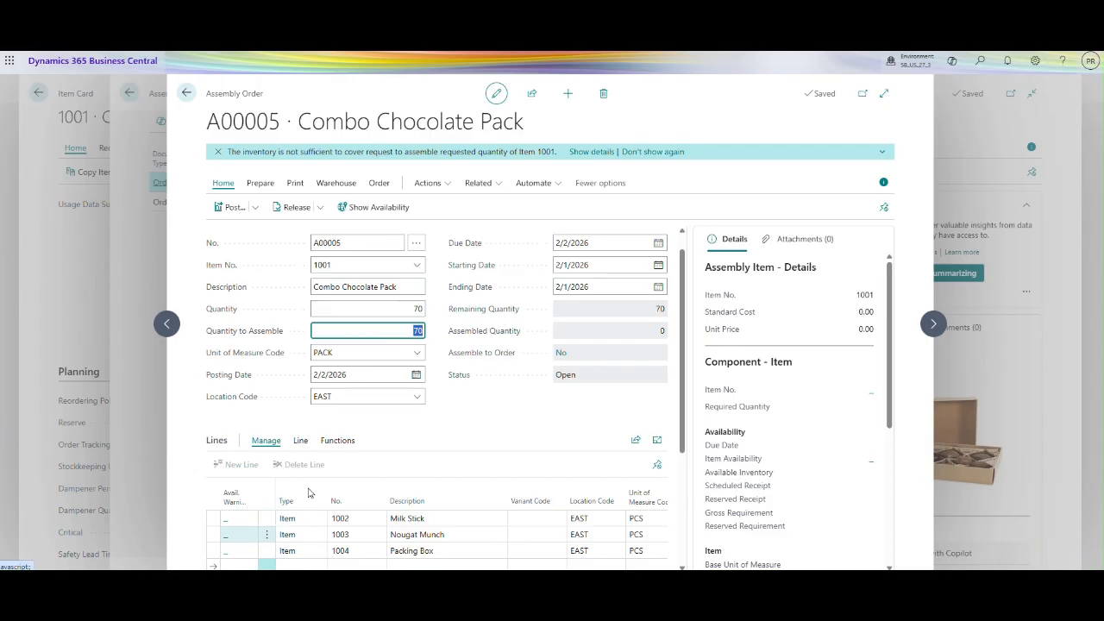
Step: Examine the component lines' availability warnings, quantities and costs, and the unit cost and cost amount in the order's posting details
scroll(677, 405, "down", 3)
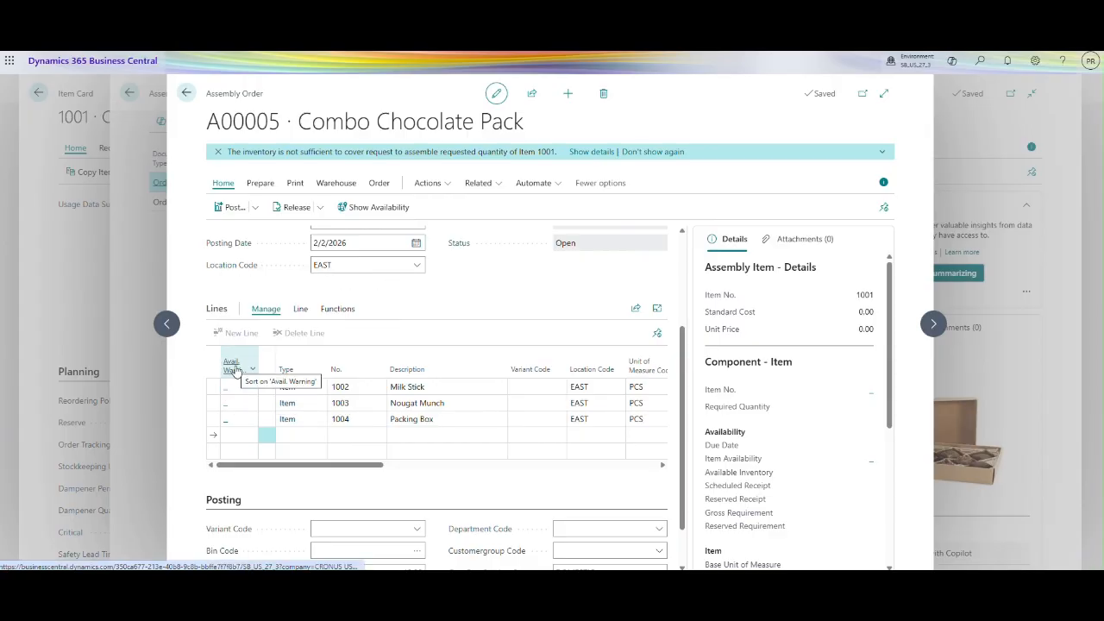
mouse_move(234, 373)
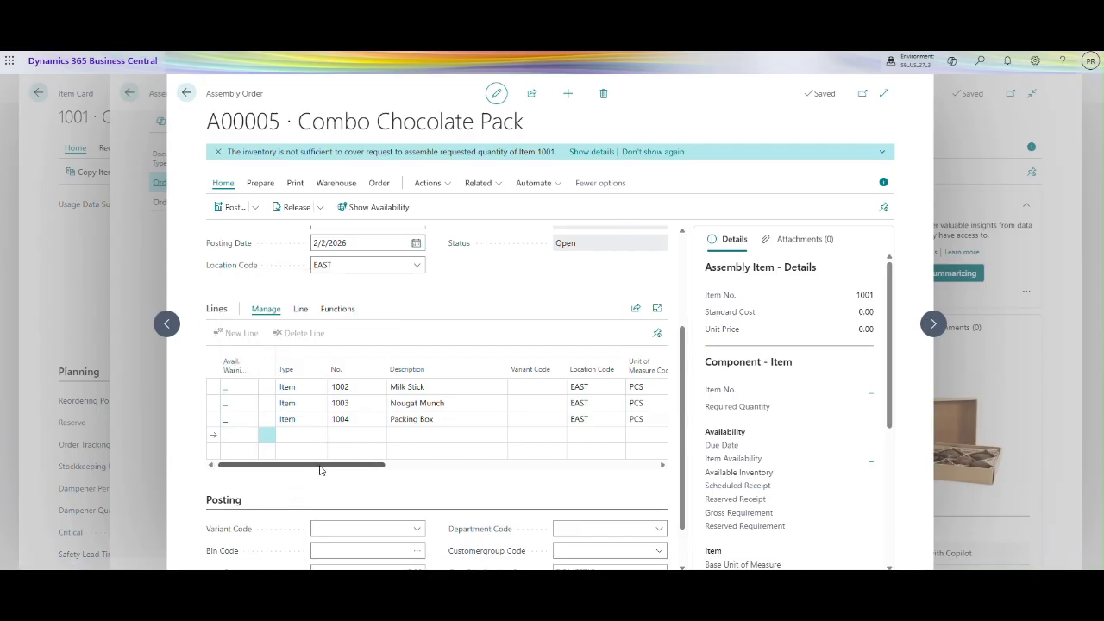
left_click_drag(316, 470, 492, 475)
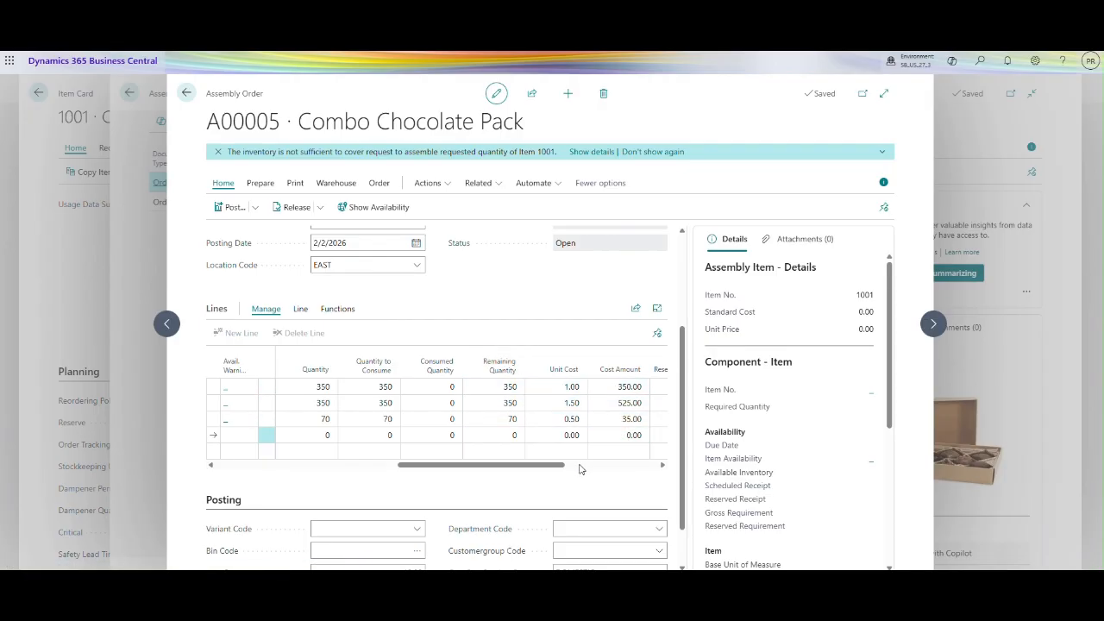
left_click_drag(560, 468, 636, 468)
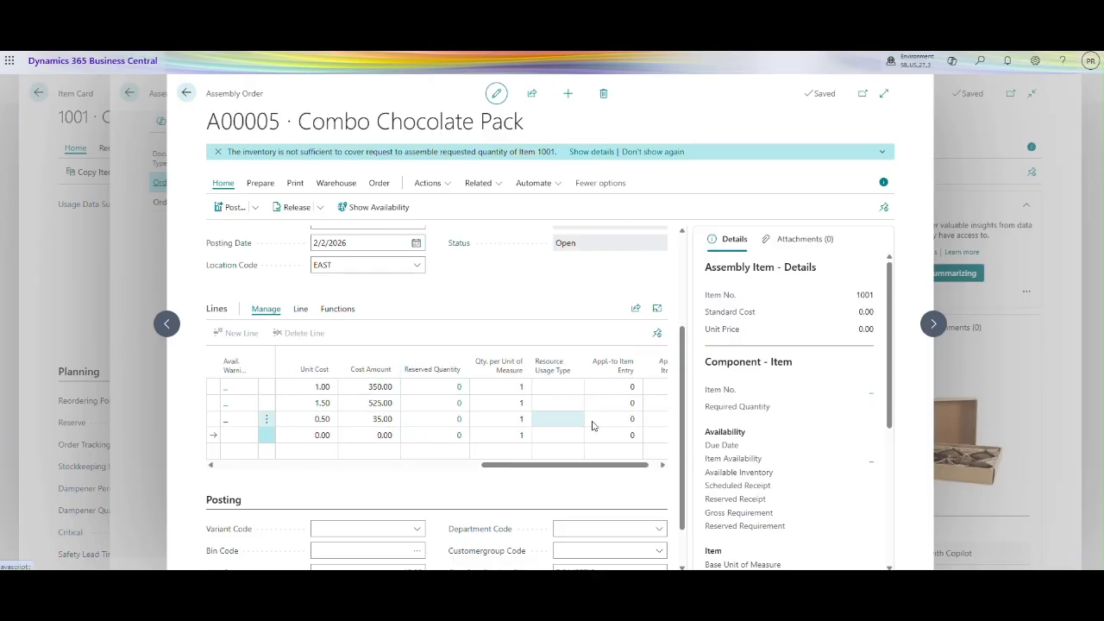
left_click_drag(602, 471, 638, 472)
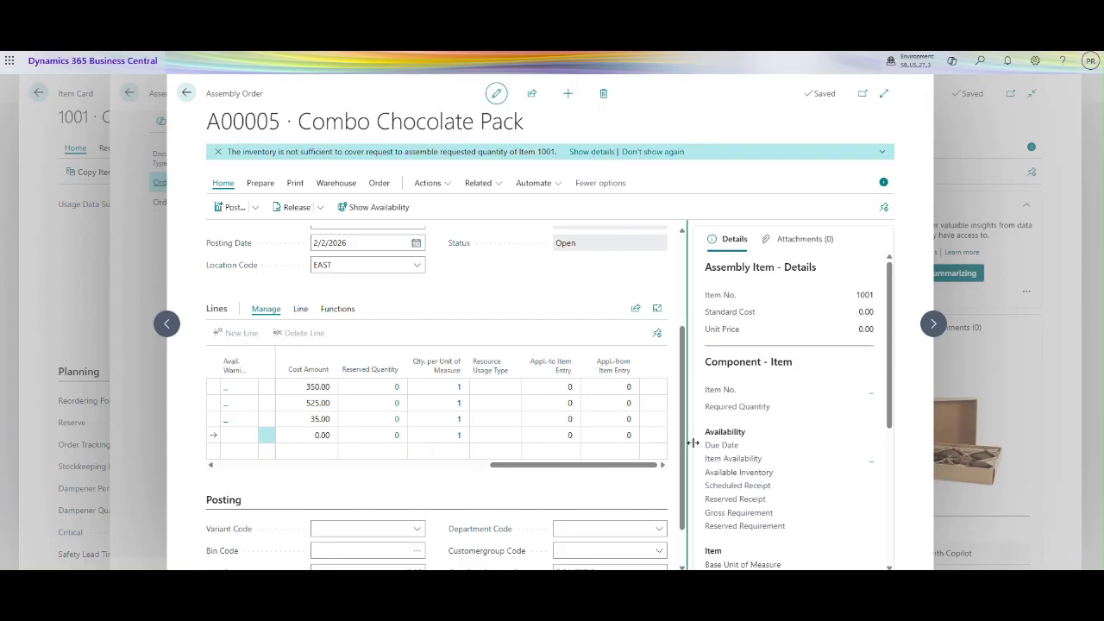
left_click_drag(683, 457, 681, 491)
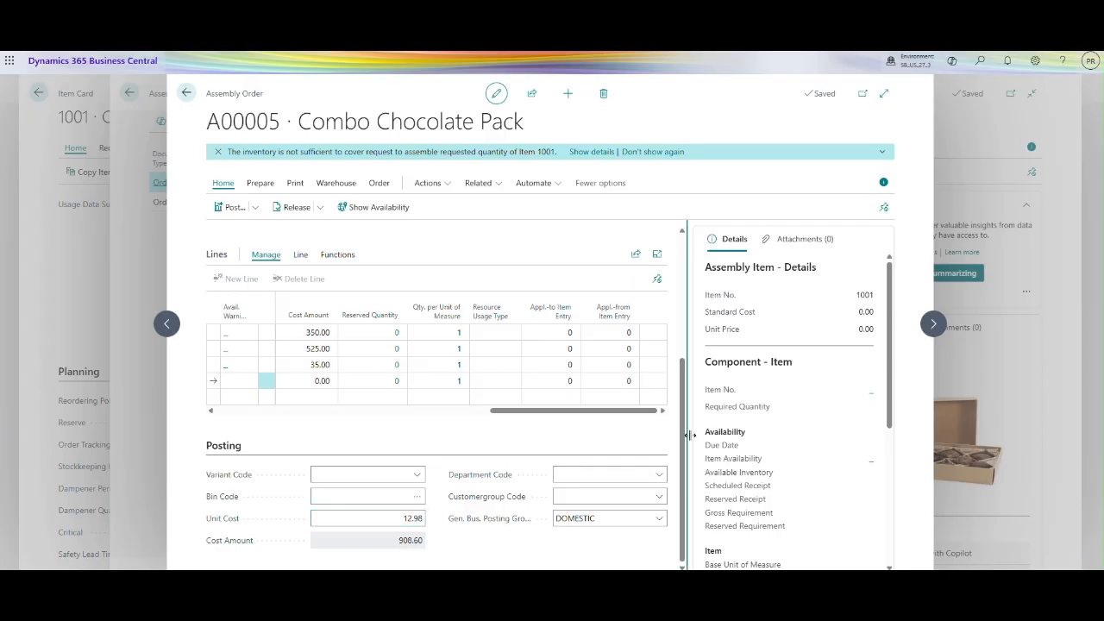
mouse_move(690, 431)
left_mouse_down()
mouse_move(690, 306)
mouse_move(677, 432)
left_mouse_up()
left_click(365, 517)
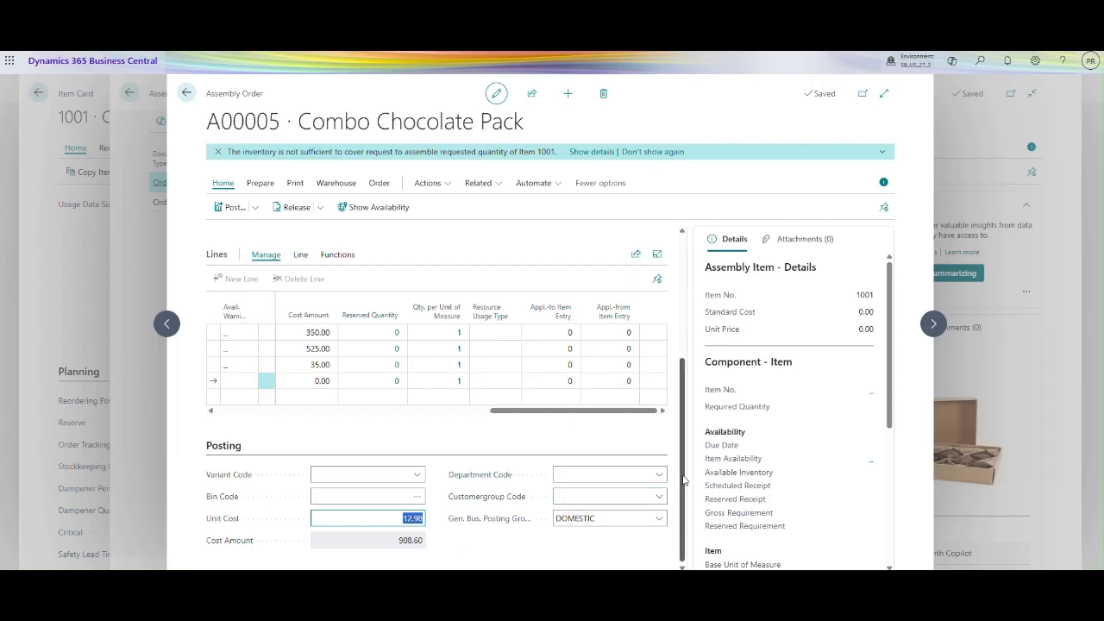
left_click_drag(682, 480, 681, 454)
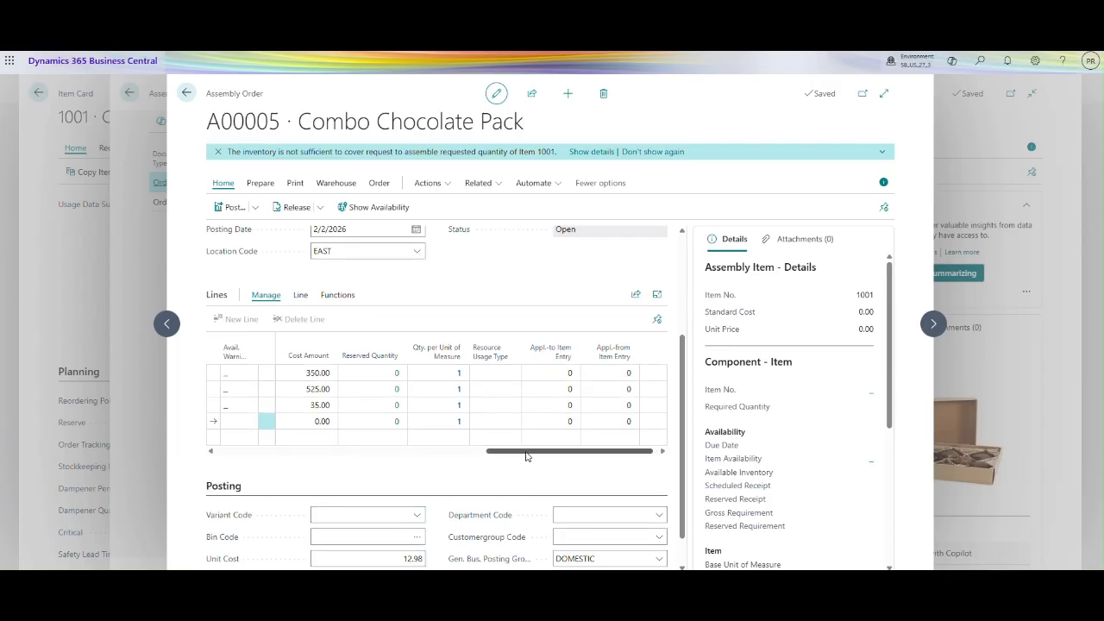
left_click_drag(523, 451, 345, 468)
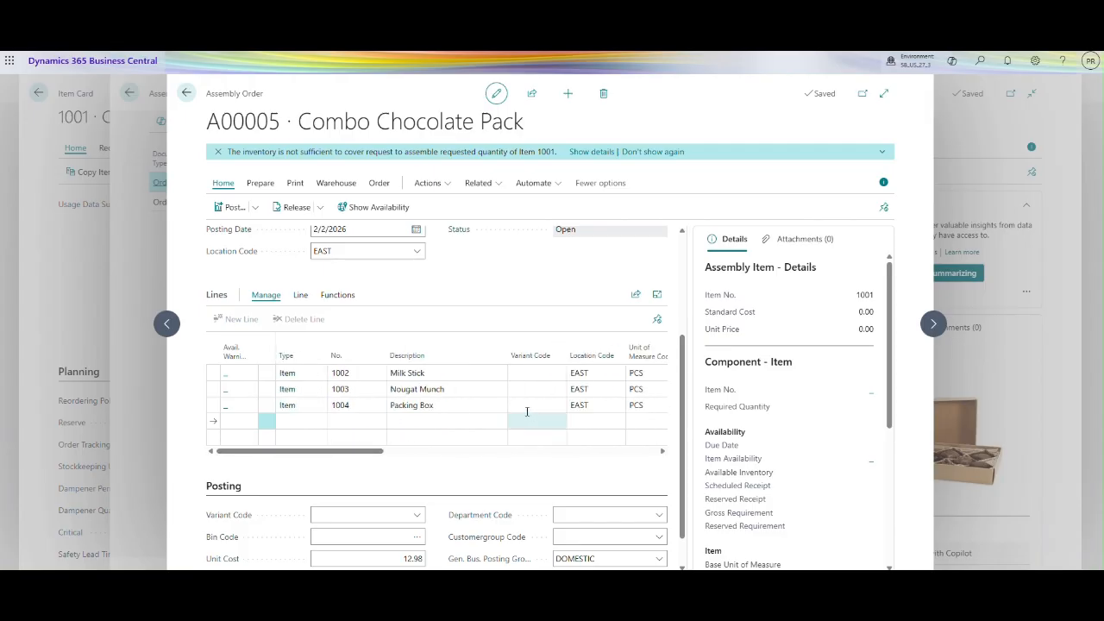
Step: Update the assembly order's unit cost from its component costs and check the recalculated unit cost
left_click(491, 406)
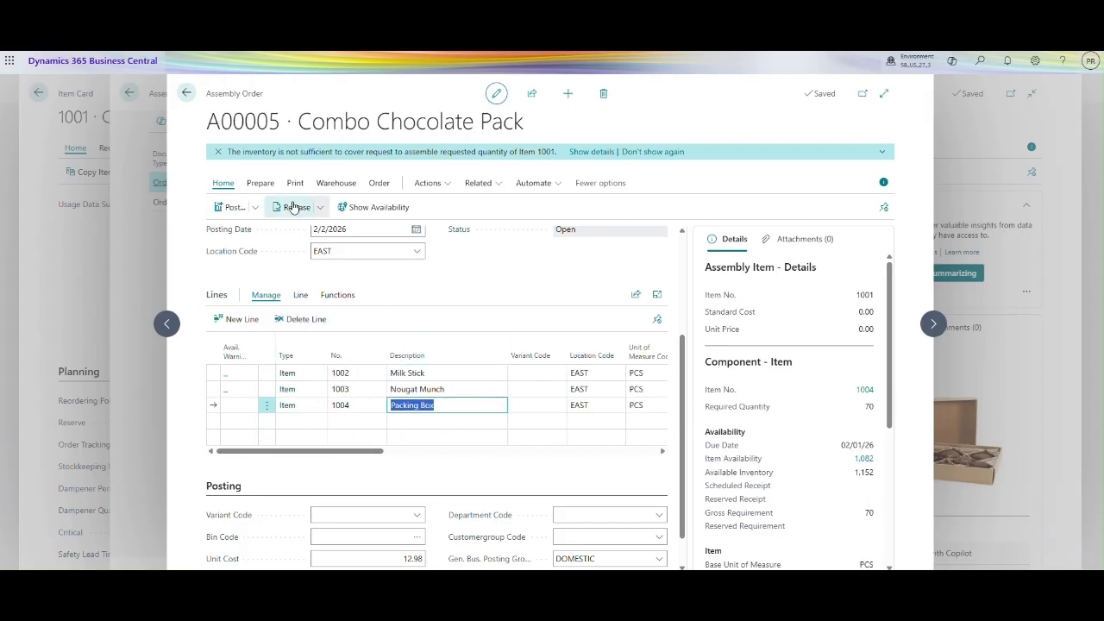
left_click(379, 184)
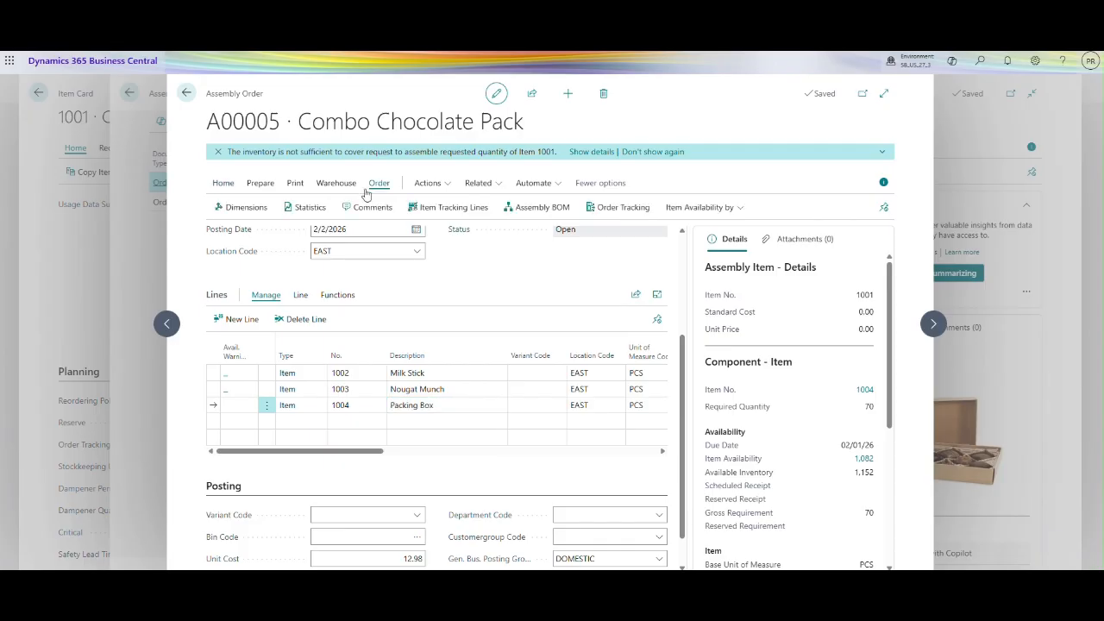
left_click(260, 183)
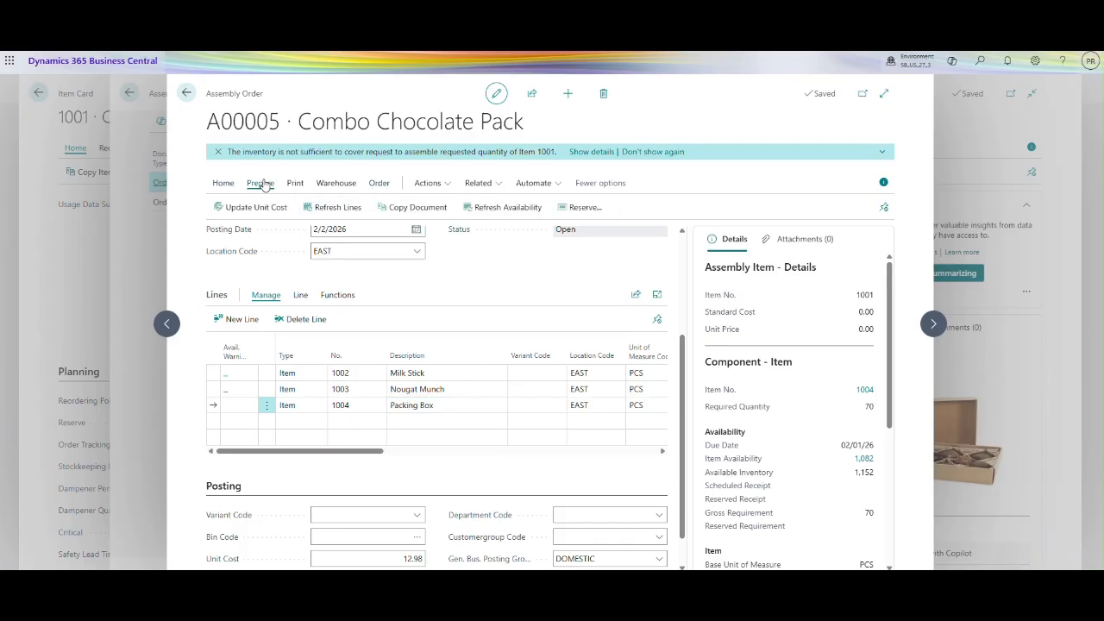
left_click(254, 209)
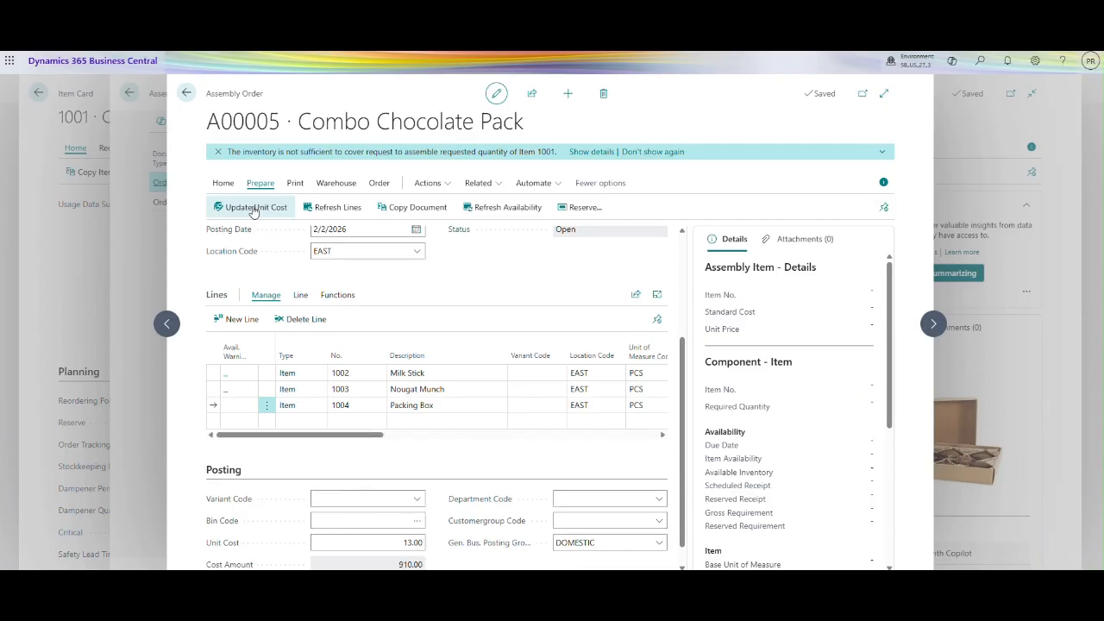
left_click(365, 542)
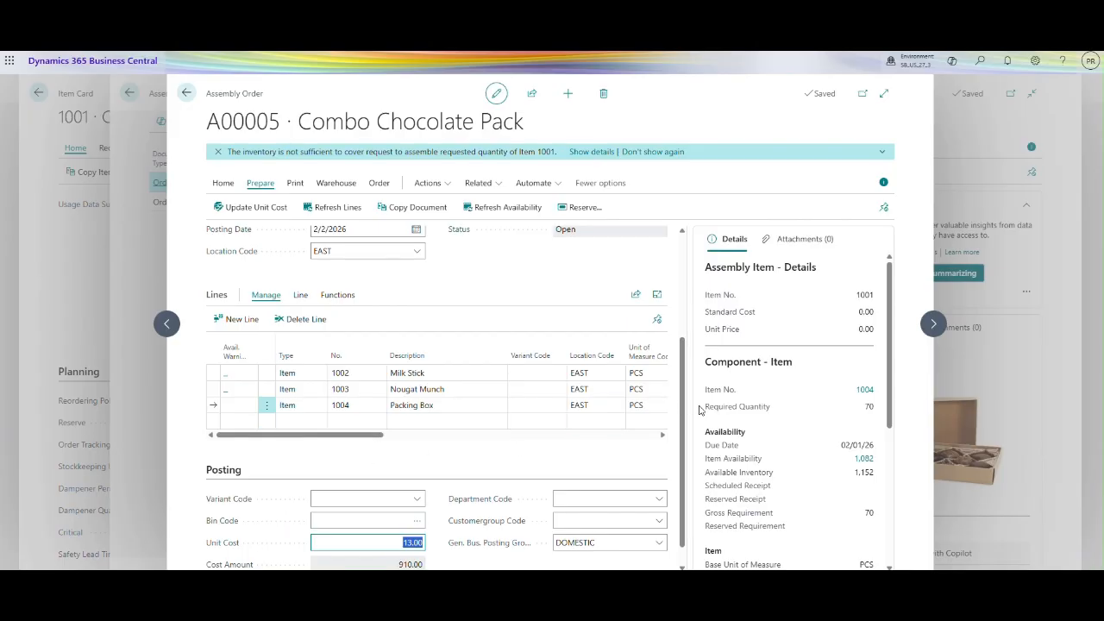
Step: Set the assembly order's quantity to assemble to 15 packs for a partial assembly
left_click_drag(685, 407, 678, 317)
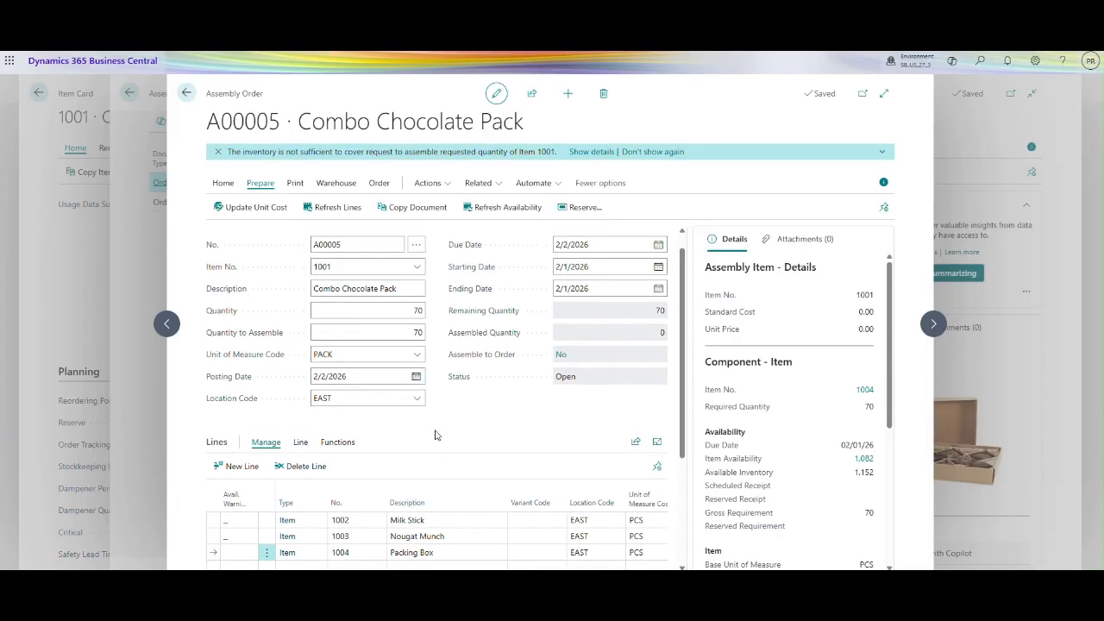
left_click(411, 332)
type("15")
key("Tab")
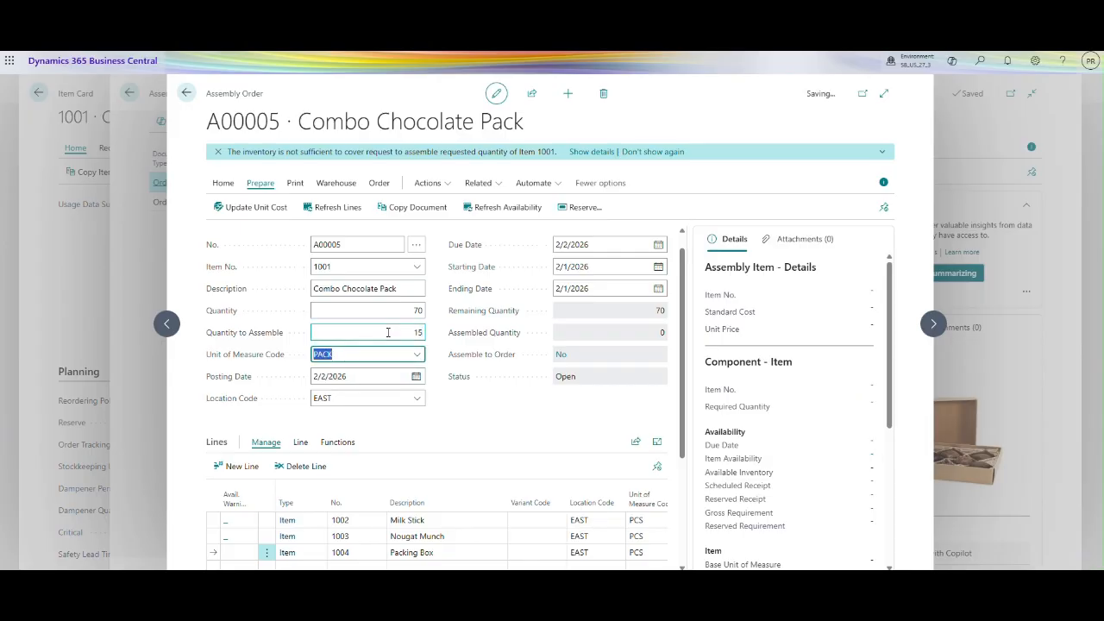
left_click(396, 331)
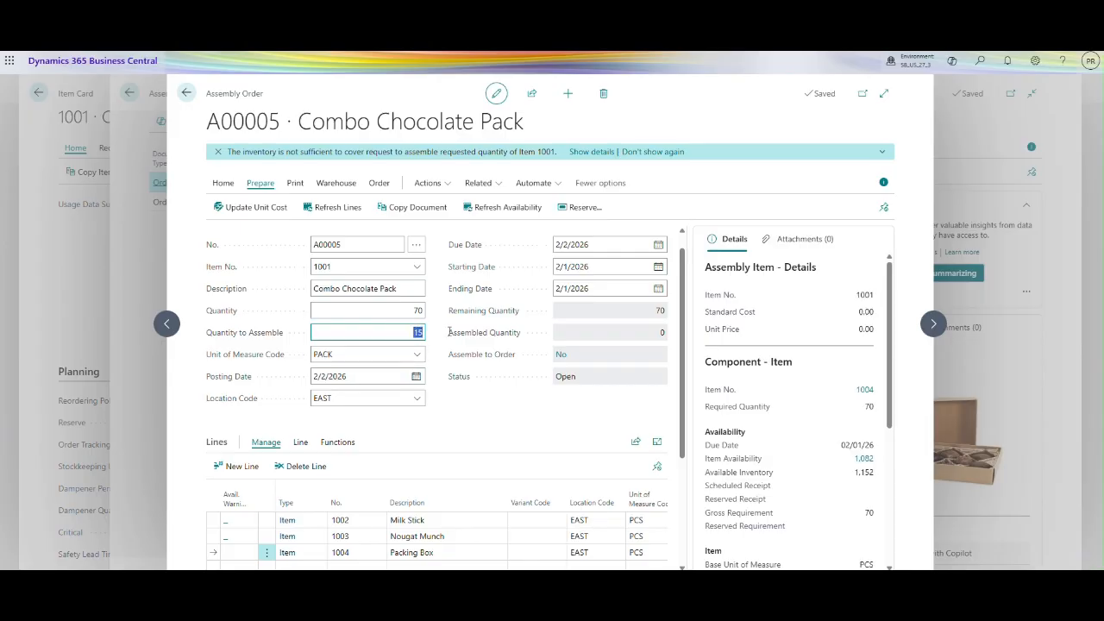
Step: Compare the component lines' quantities to consume with their total, consumed and remaining quantities
scroll(688, 442, "down", 1)
scroll(688, 442, "down", 1)
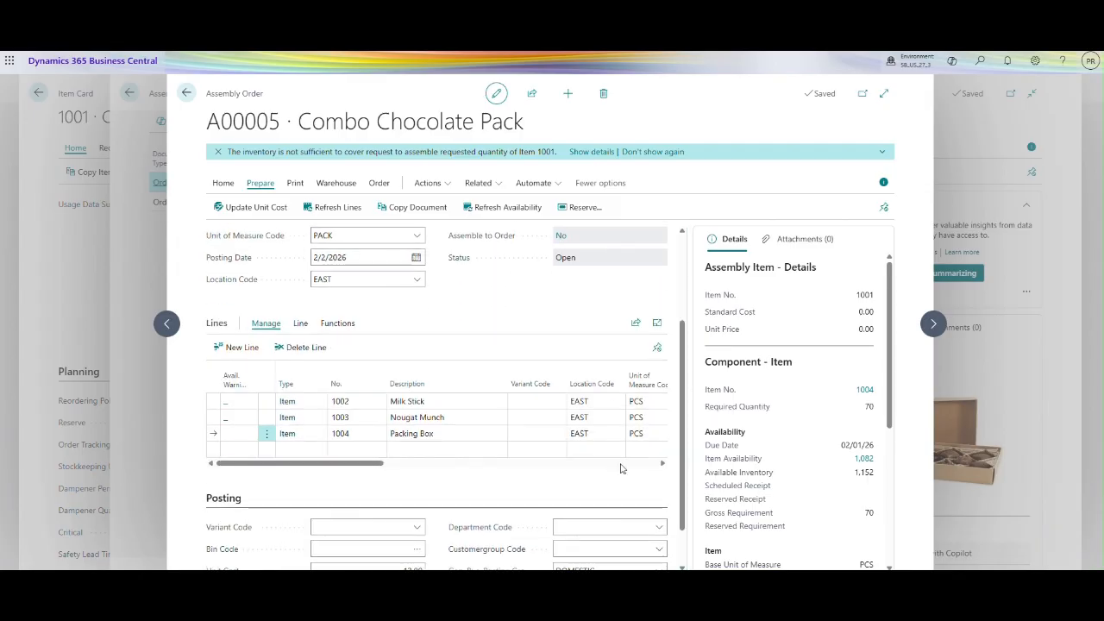
left_click_drag(385, 467, 488, 470)
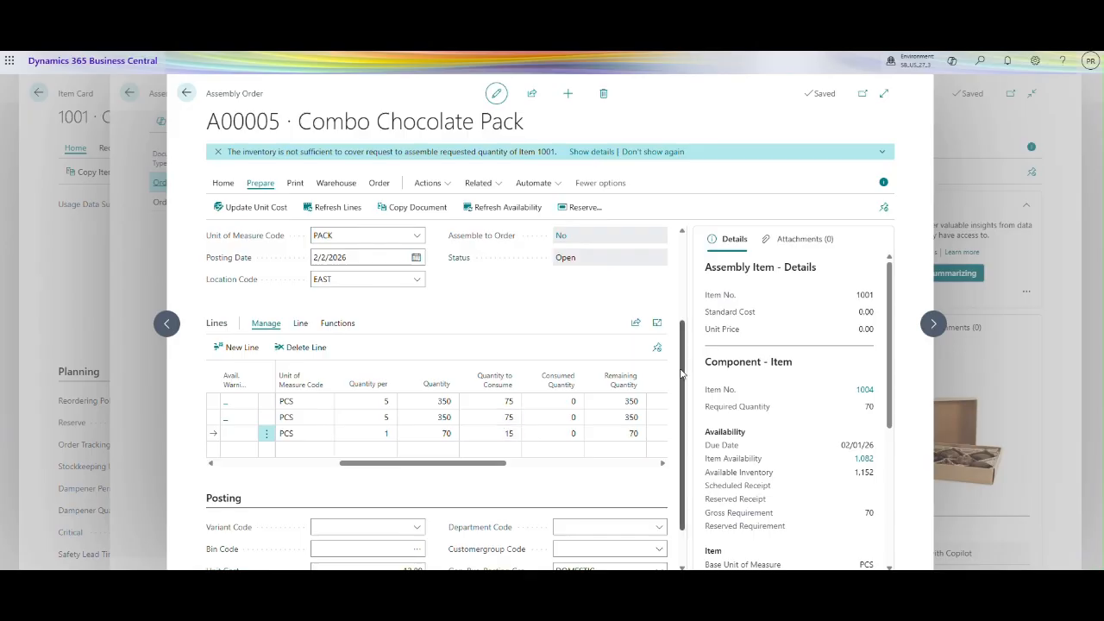
scroll(685, 365, "up", 2)
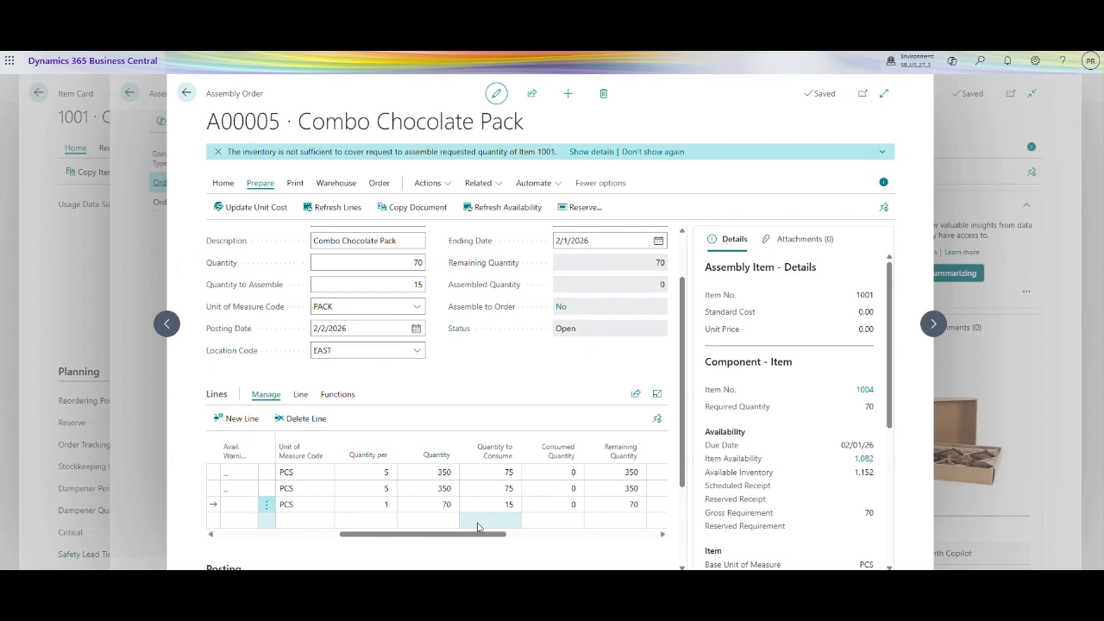
mouse_move(487, 534)
left_mouse_down()
mouse_move(557, 546)
mouse_move(489, 541)
left_mouse_up()
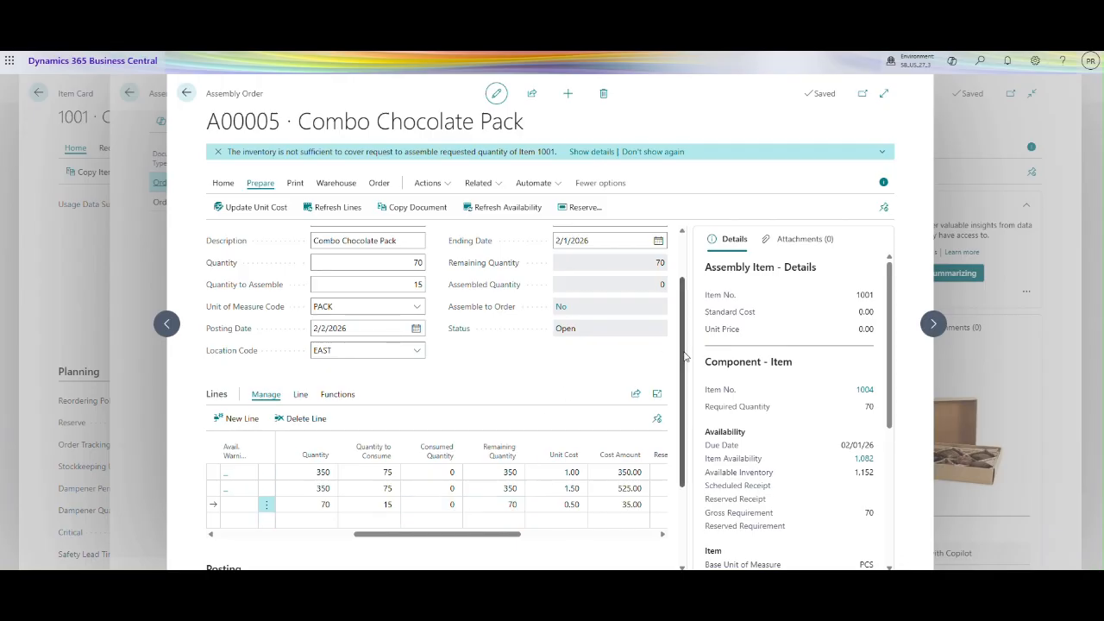
scroll(685, 356, "up", 2)
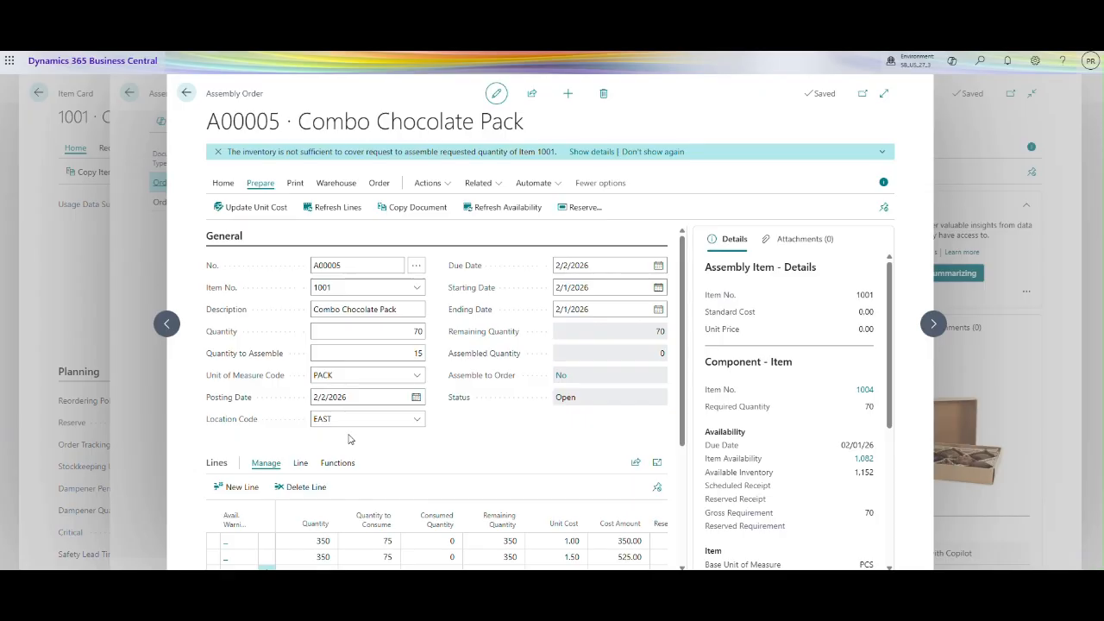
Step: Preview the posting of the assembly order, read the error messages and return to the order
left_click(222, 183)
left_click(341, 287)
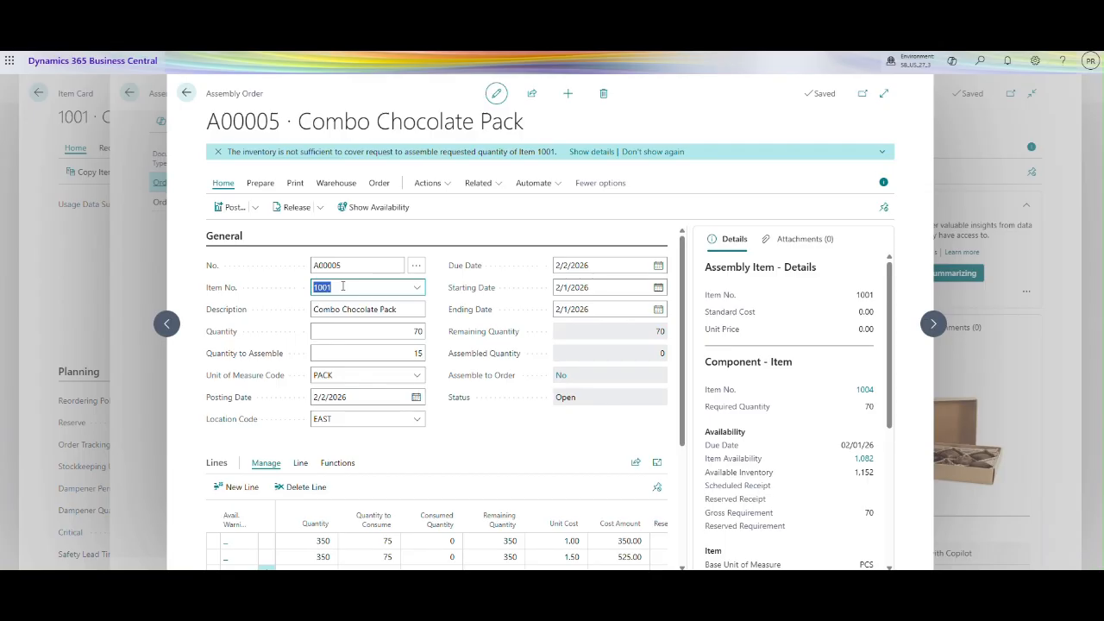
left_click(253, 207)
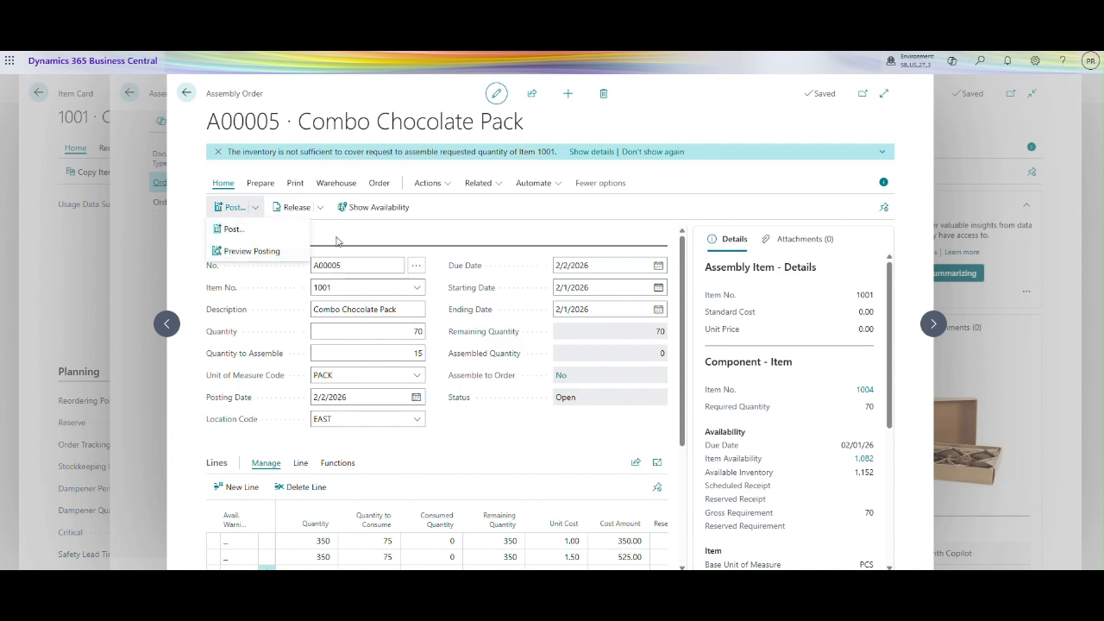
left_click(261, 252)
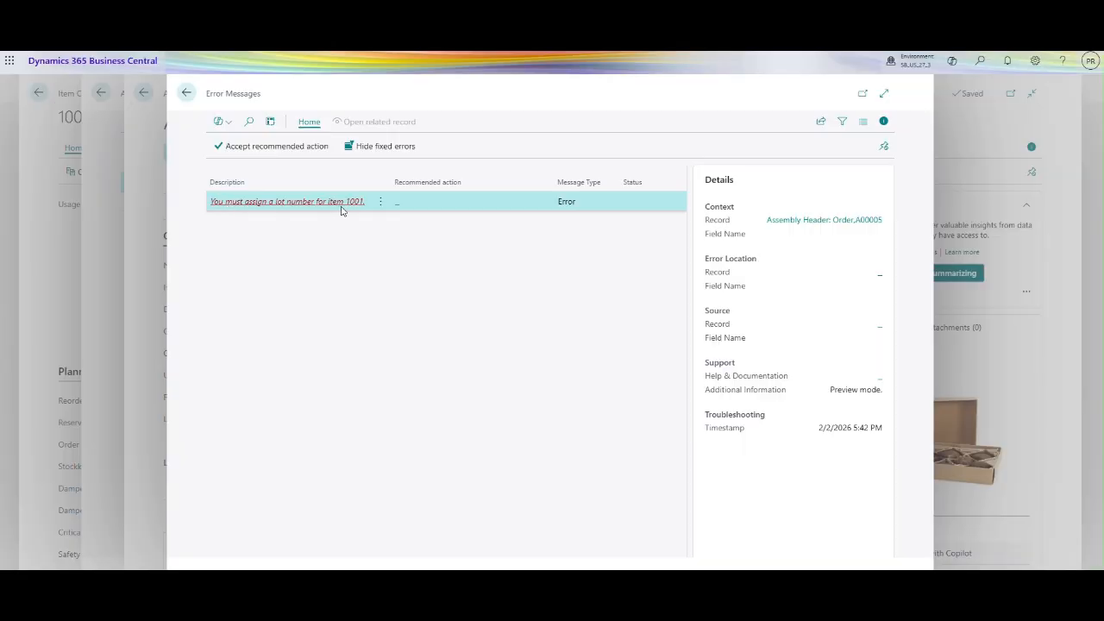
key("Escape")
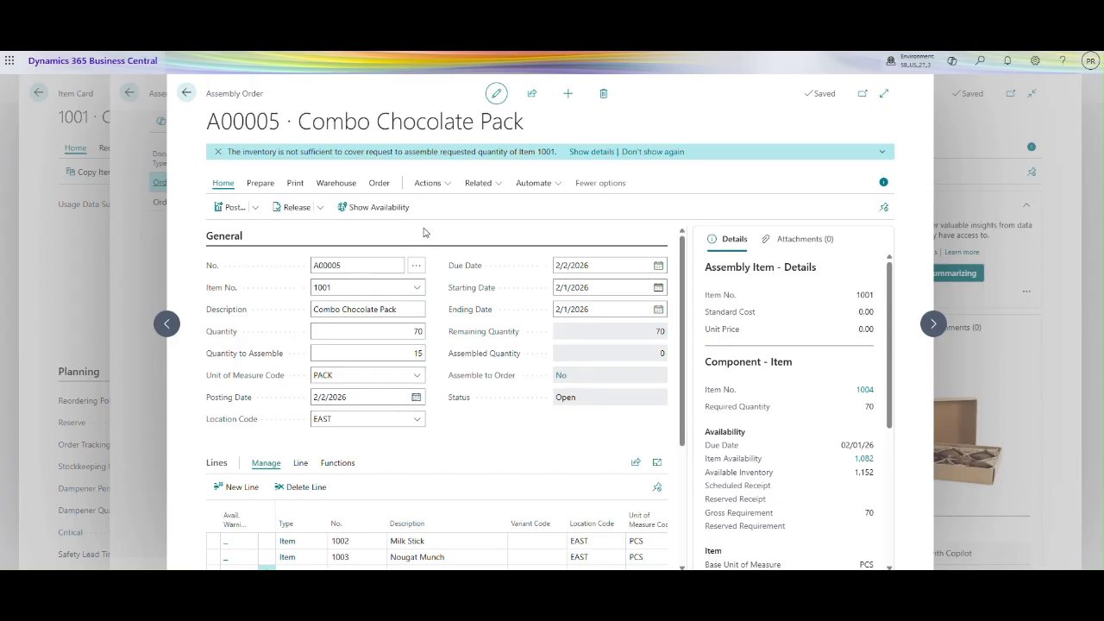
Step: Open the item tracking lines of the assembly order and assign a lot number automatically to the Combo Chocolate Pack
left_click(378, 183)
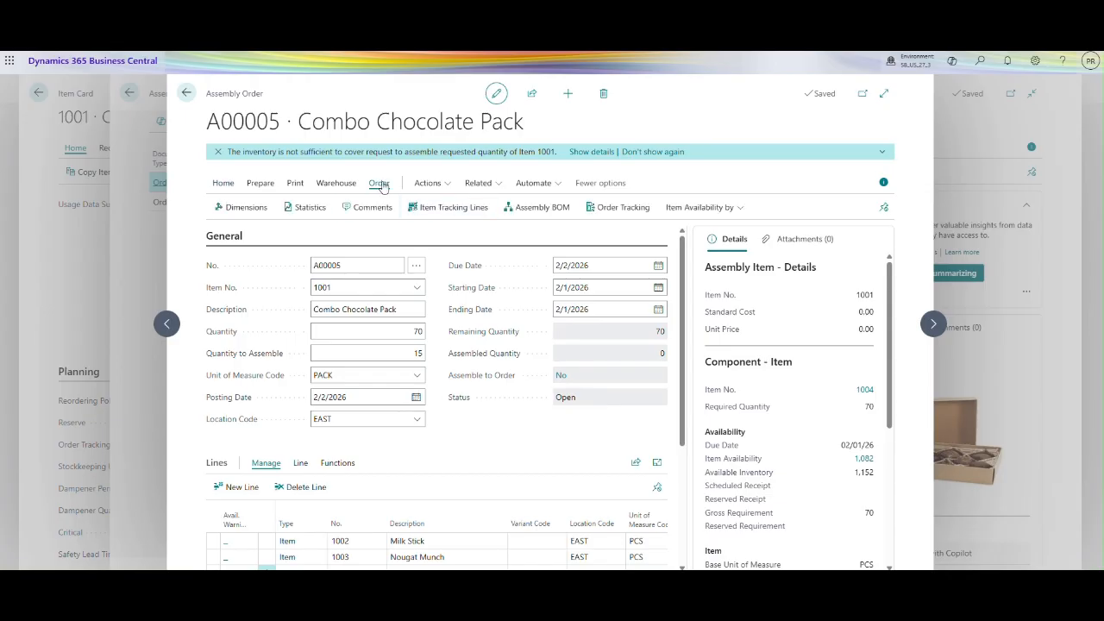
left_click(447, 207)
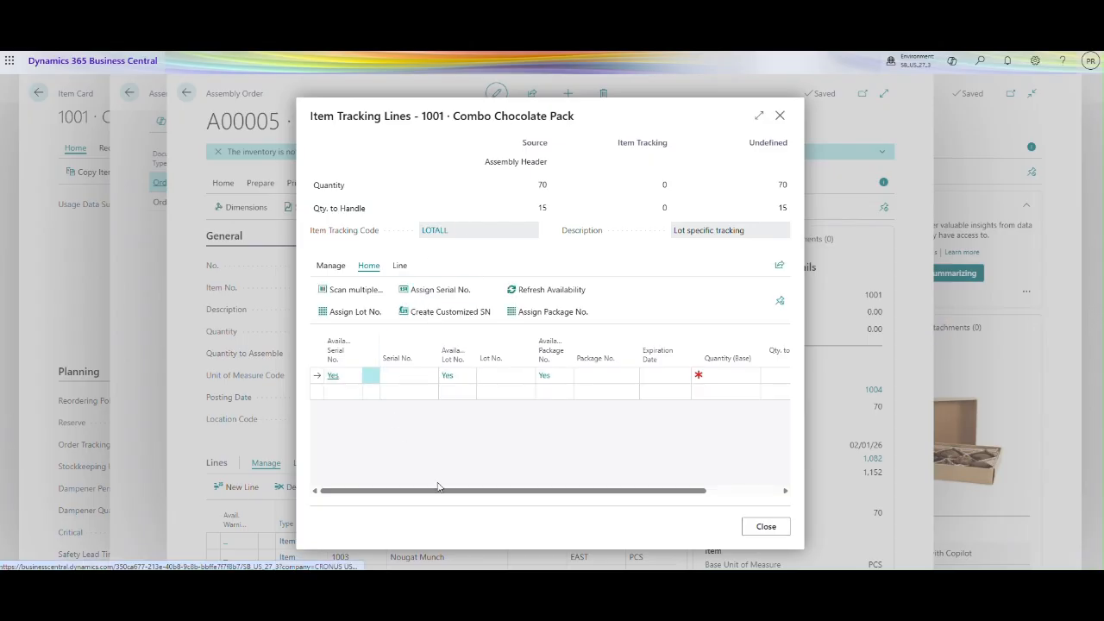
left_click_drag(437, 487, 333, 475)
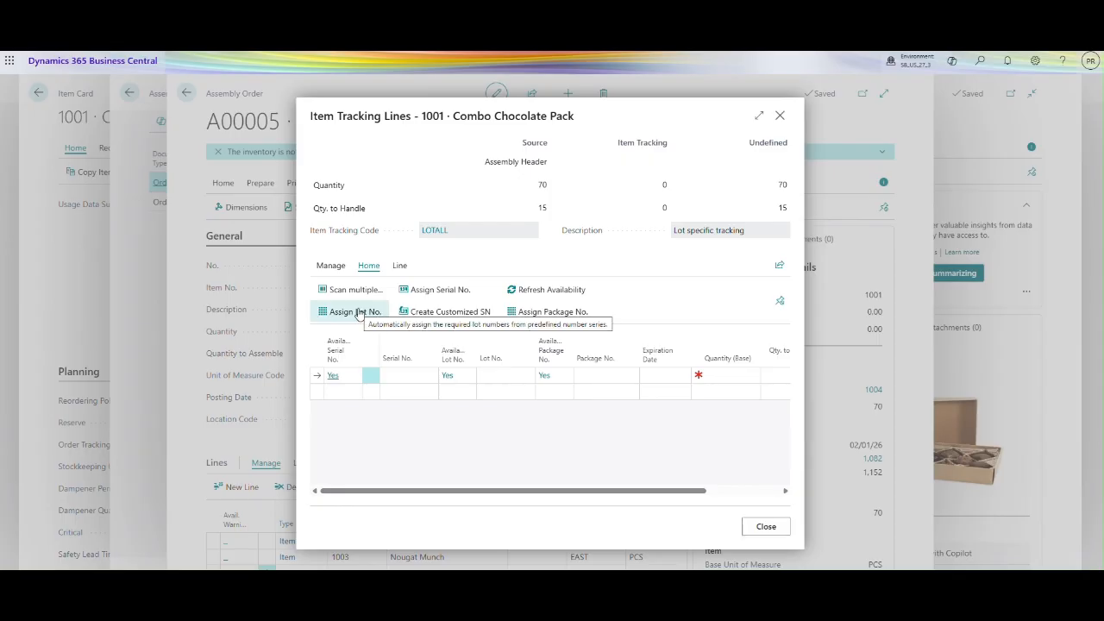
left_click(359, 313)
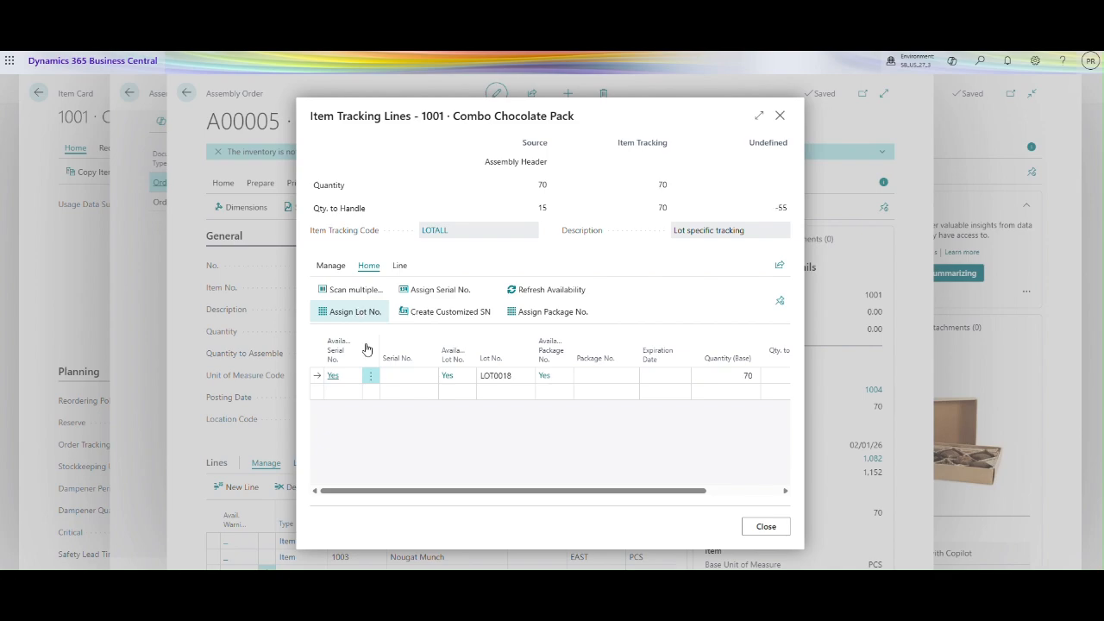
Step: Set the lot's quantity to handle (base) to 15 on the tracking line
left_click_drag(489, 491, 608, 488)
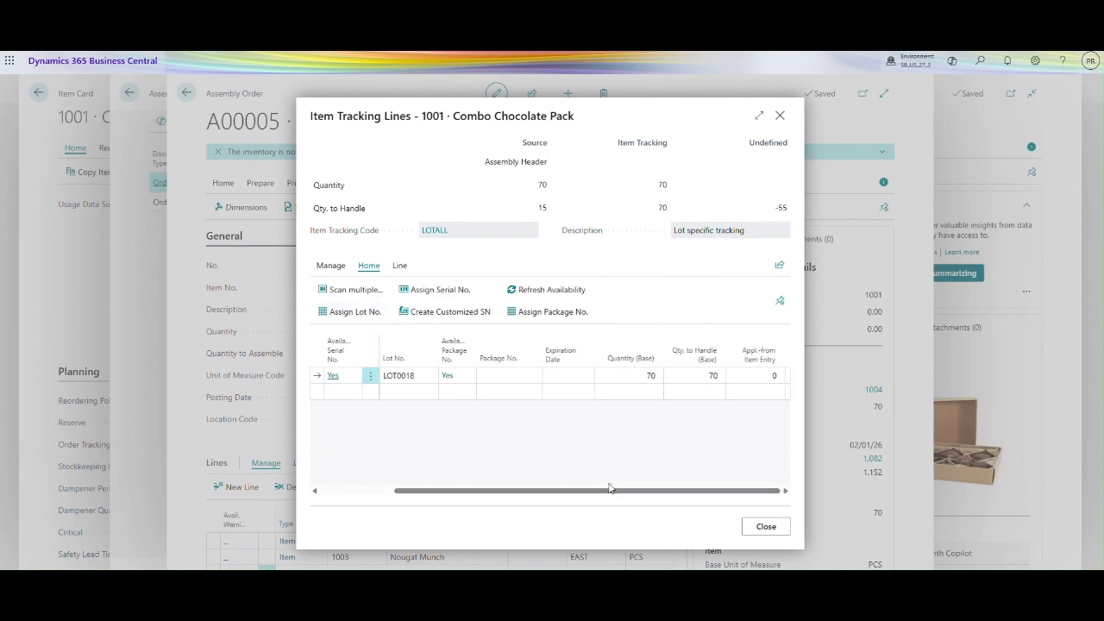
left_click(651, 375)
left_click(706, 375)
type("15")
key("Tab")
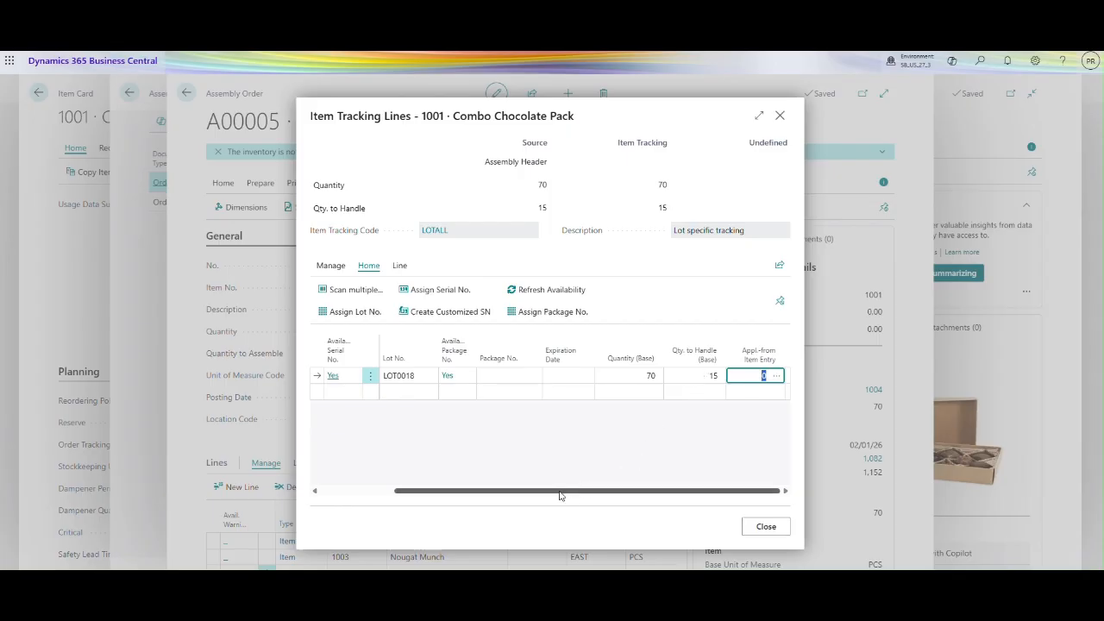
left_click_drag(560, 495, 601, 445)
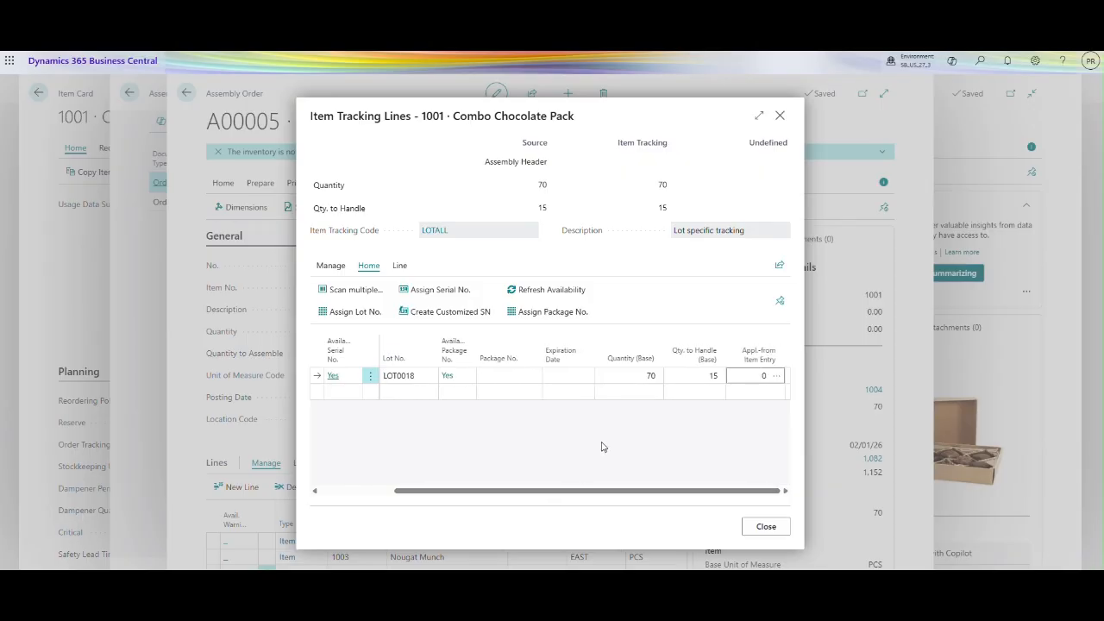
Step: Change the lot's quantity to handle (base) to 5
left_click(695, 373)
type("5")
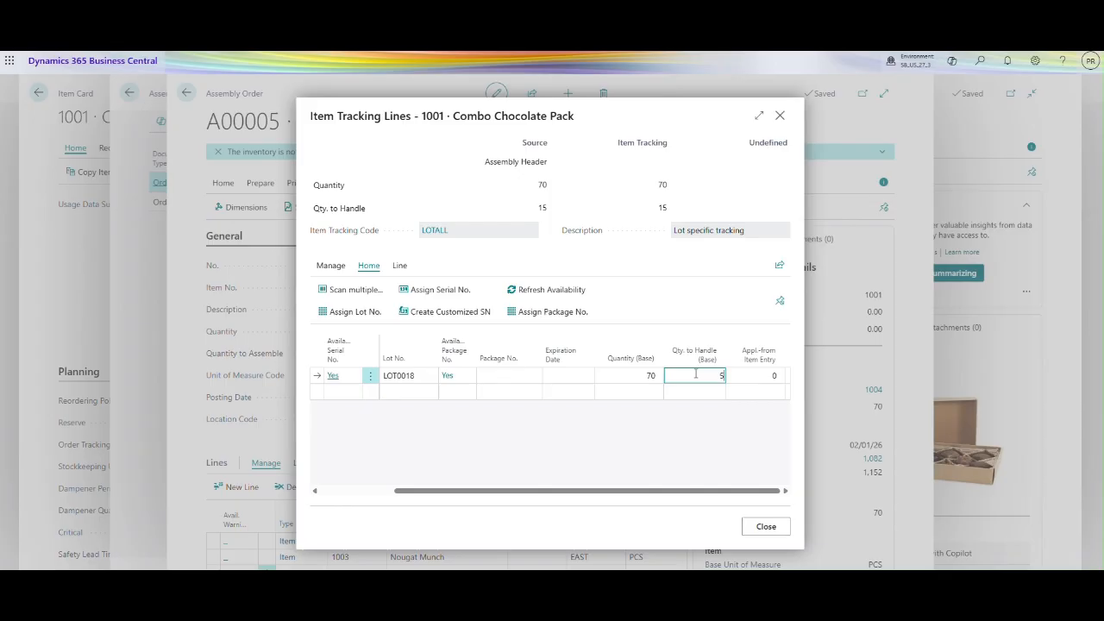
key("Tab")
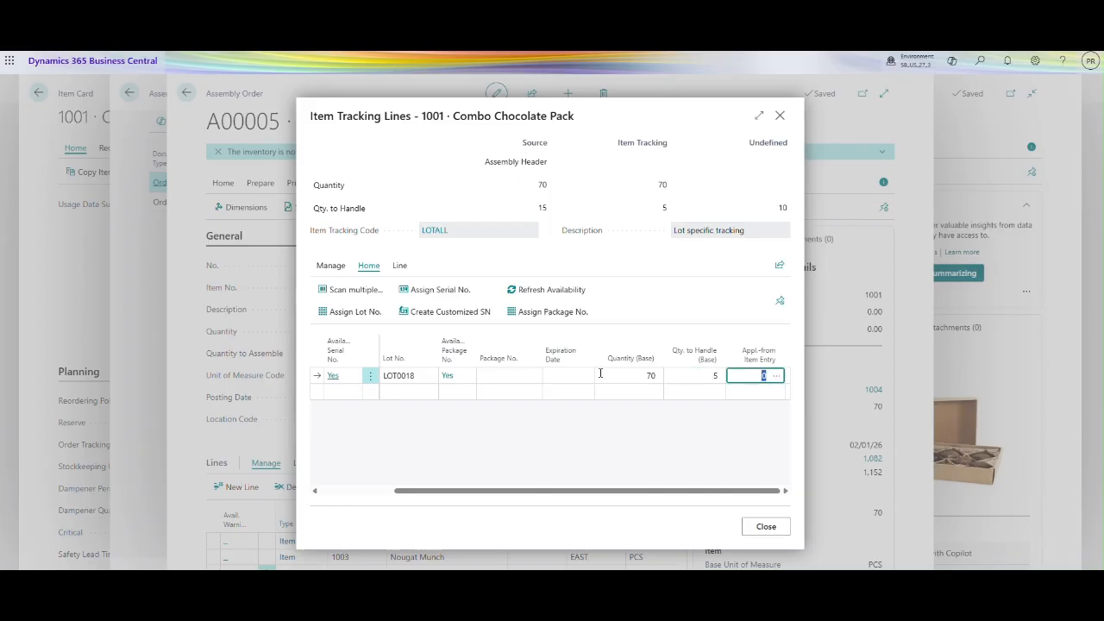
Step: Assign a second lot number on a new tracking line, then delete that line
left_click(350, 313)
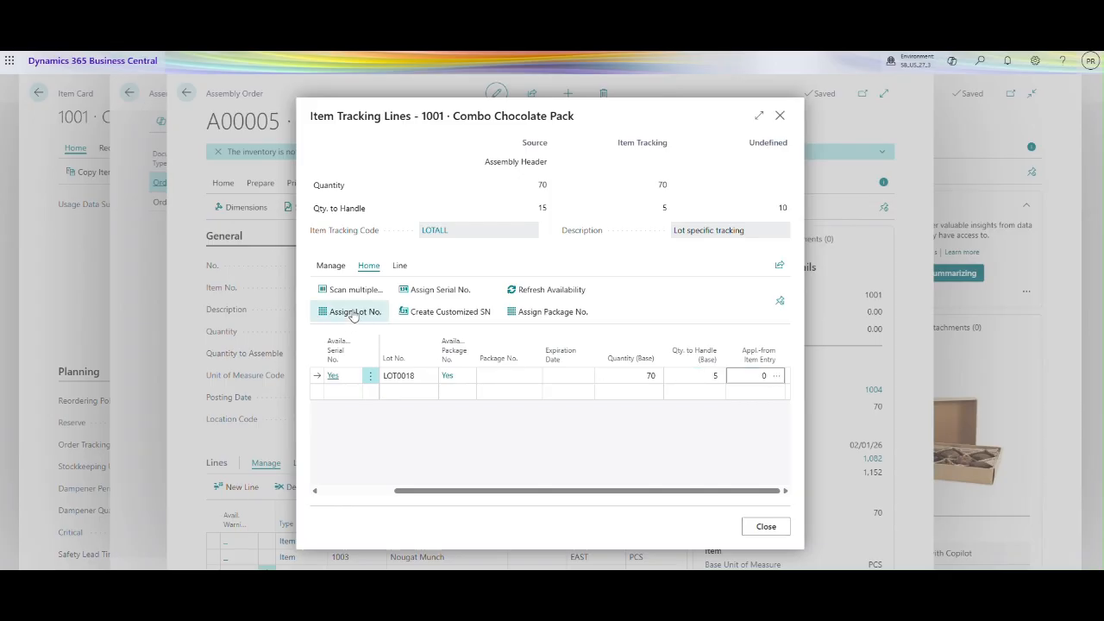
left_click(643, 393)
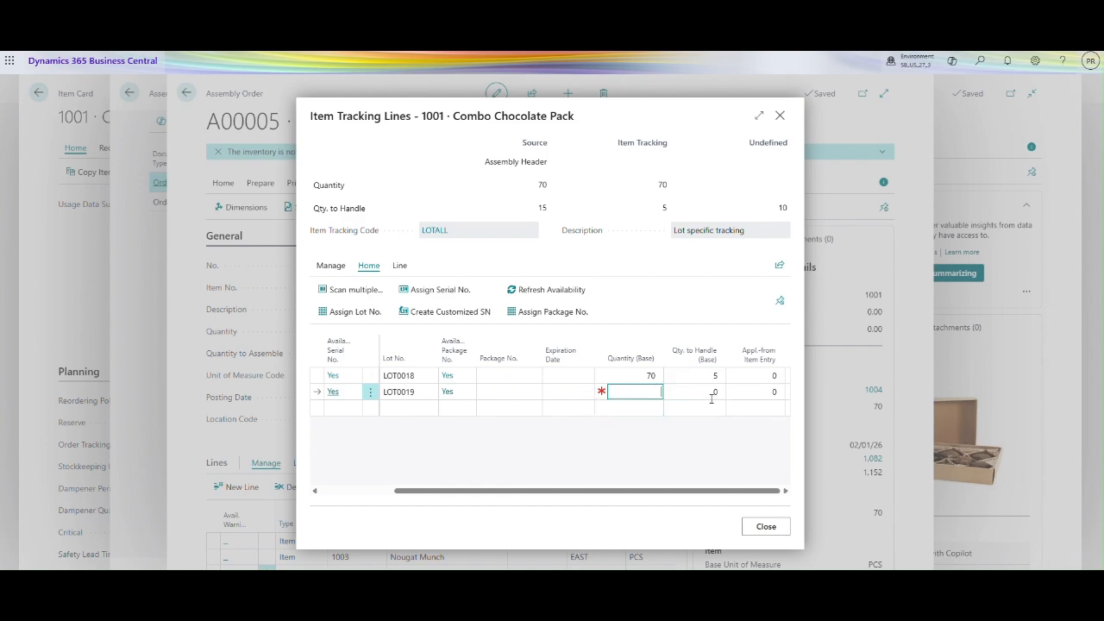
left_click(369, 392)
left_click(341, 432)
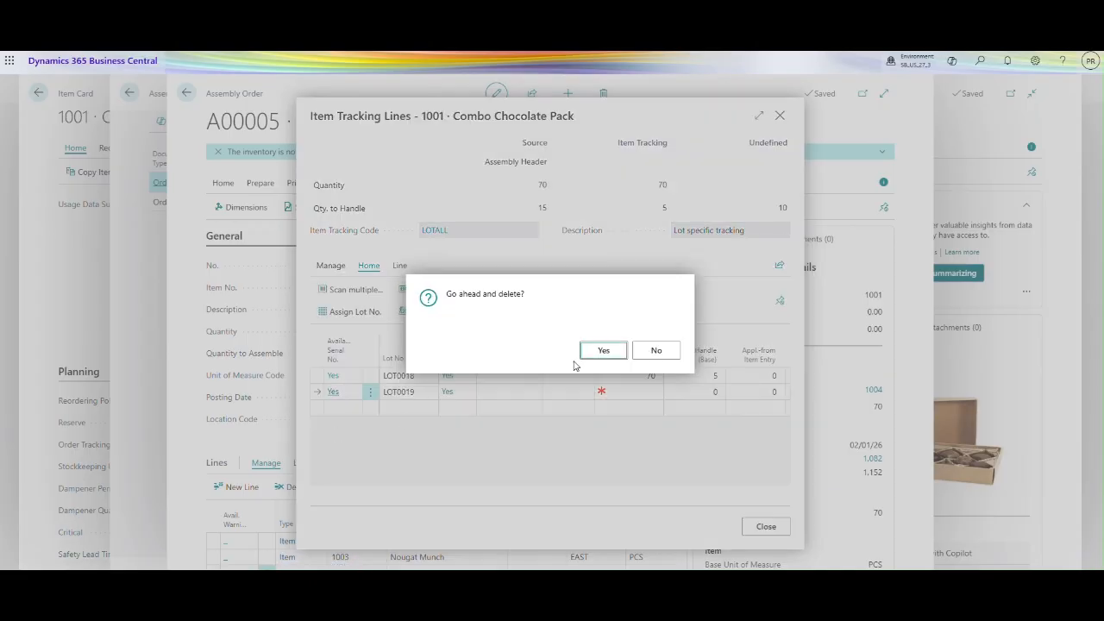
left_click(604, 350)
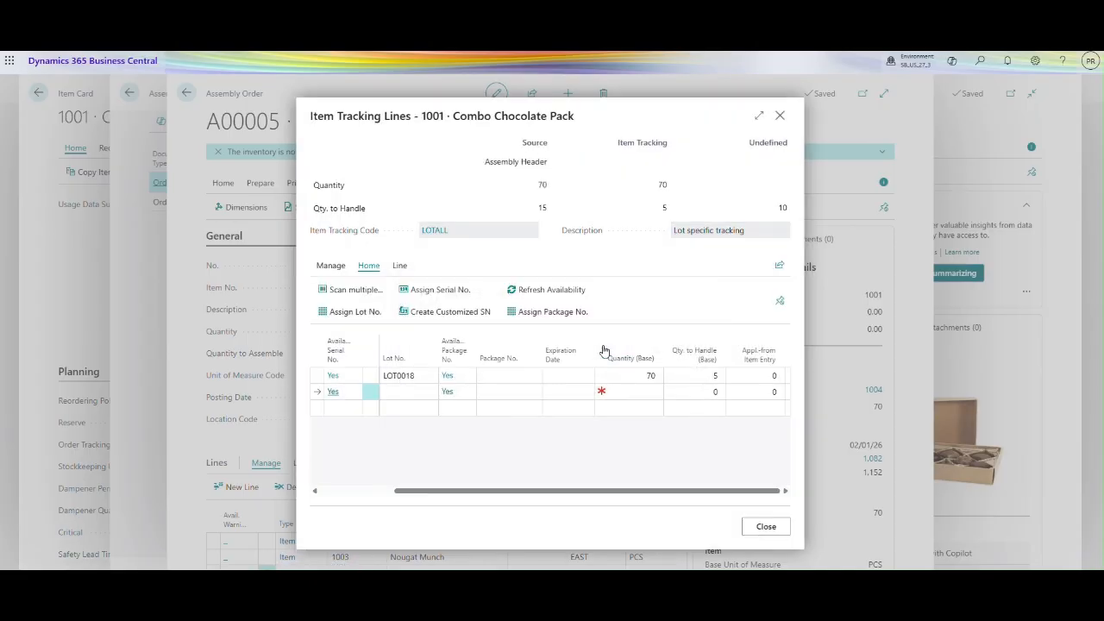
Step: Look up the existing lot numbers and quantities for the tracked item, then return to the assembly order
left_click(421, 380)
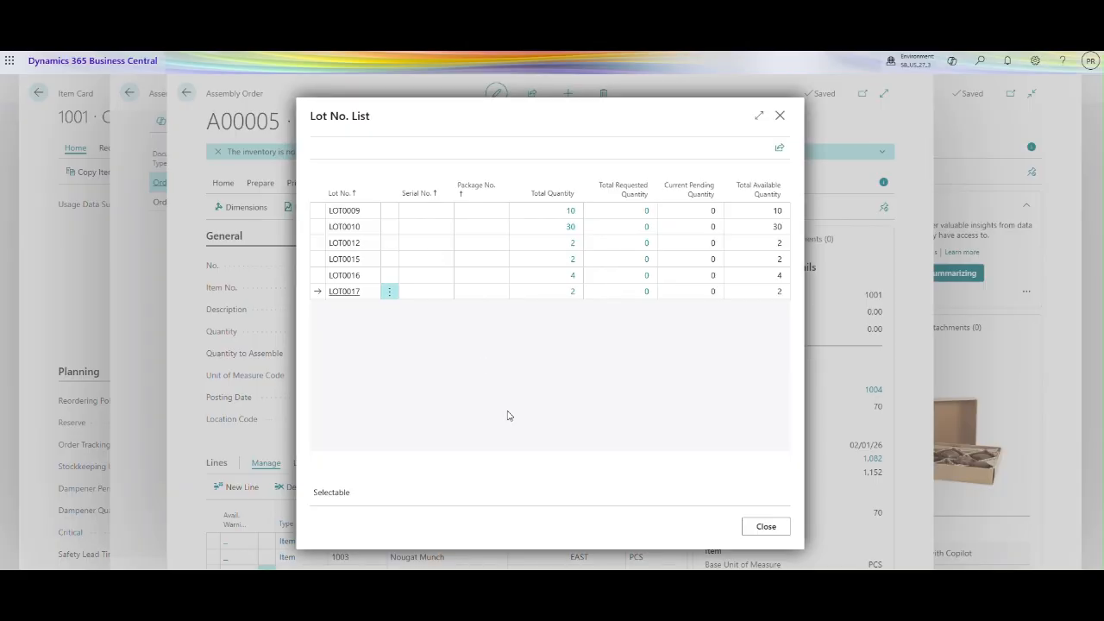
key("Escape")
left_click(429, 381)
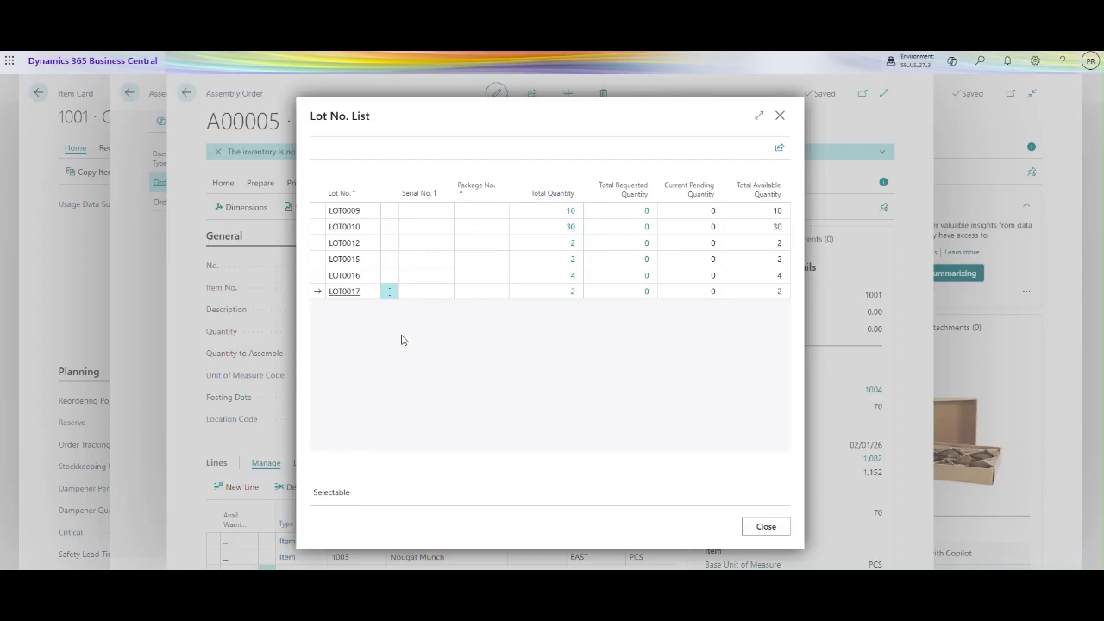
key("Escape")
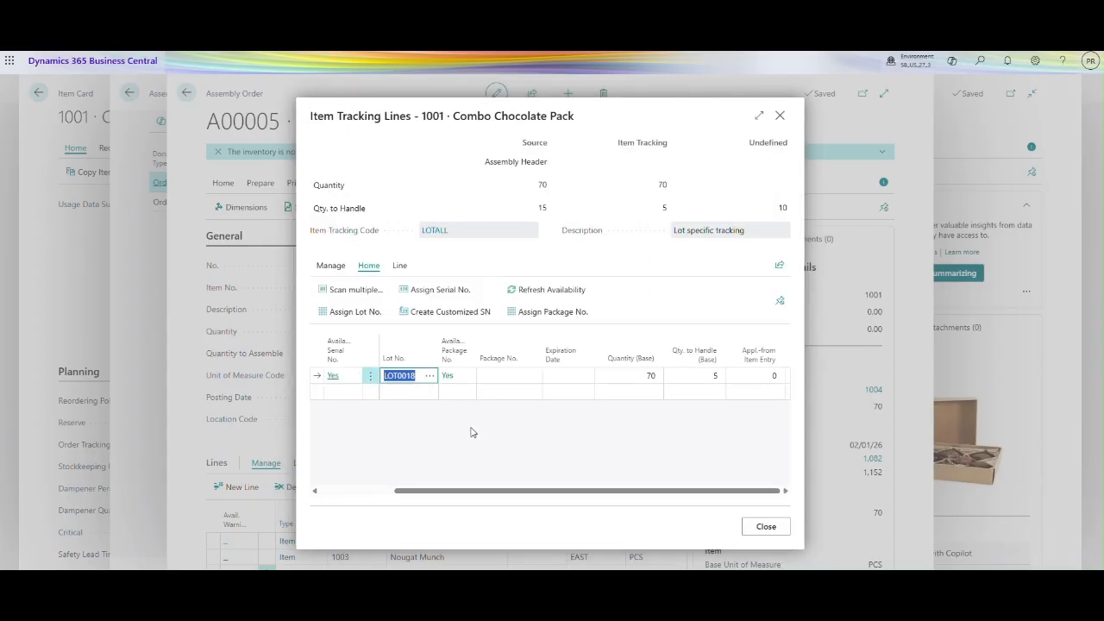
left_click(767, 528)
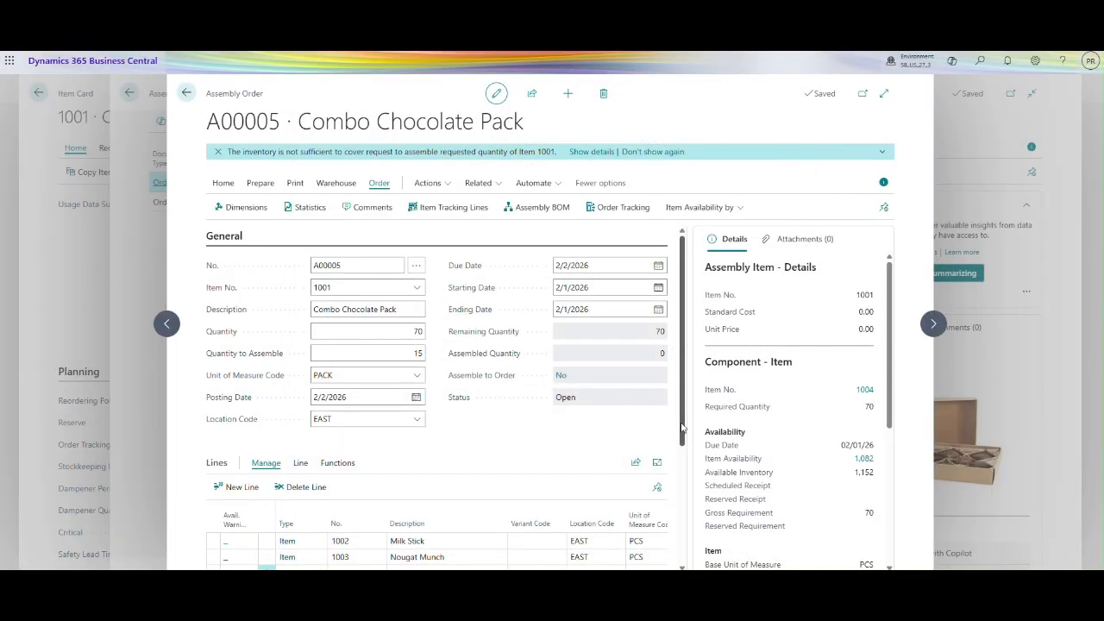
Step: Try to post the assembly order and read the resulting message
scroll(677, 431, "down", 3)
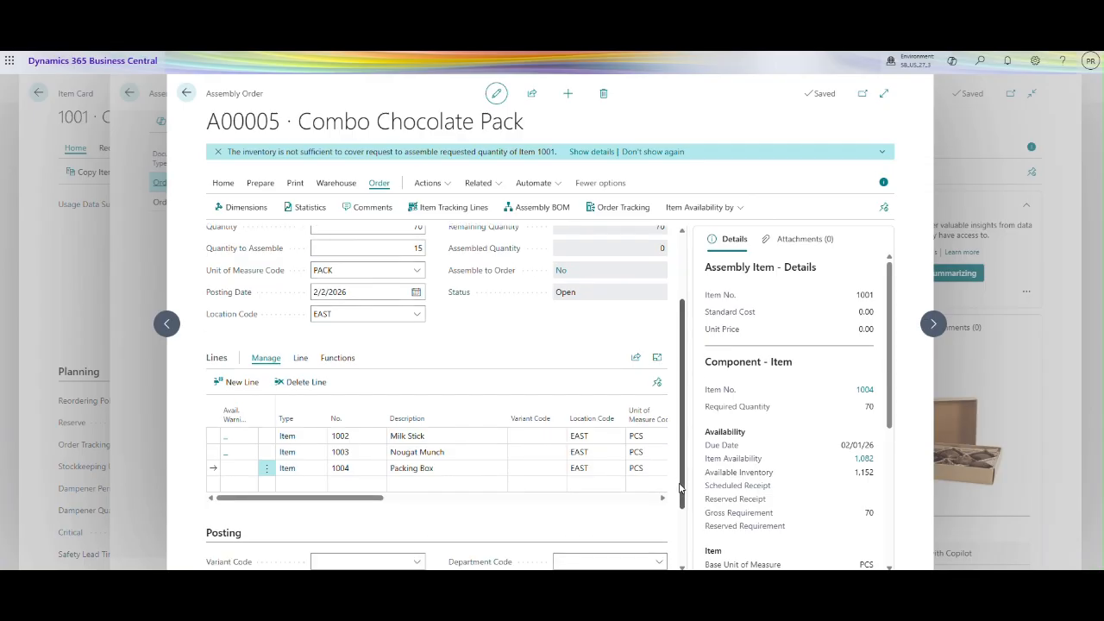
left_click(222, 183)
left_click(255, 208)
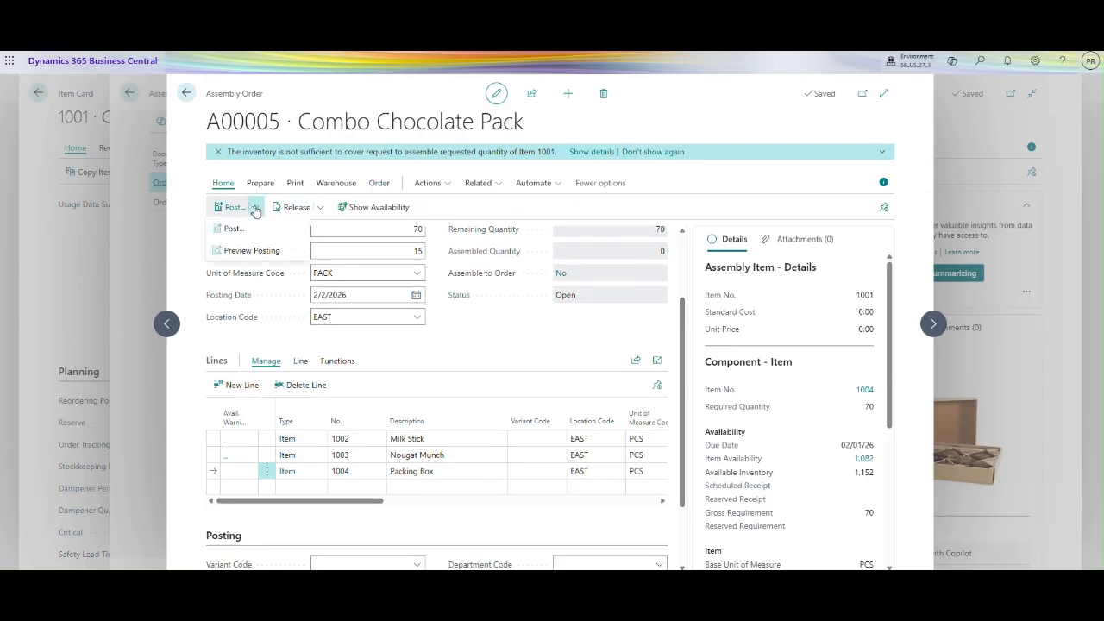
left_click(484, 335)
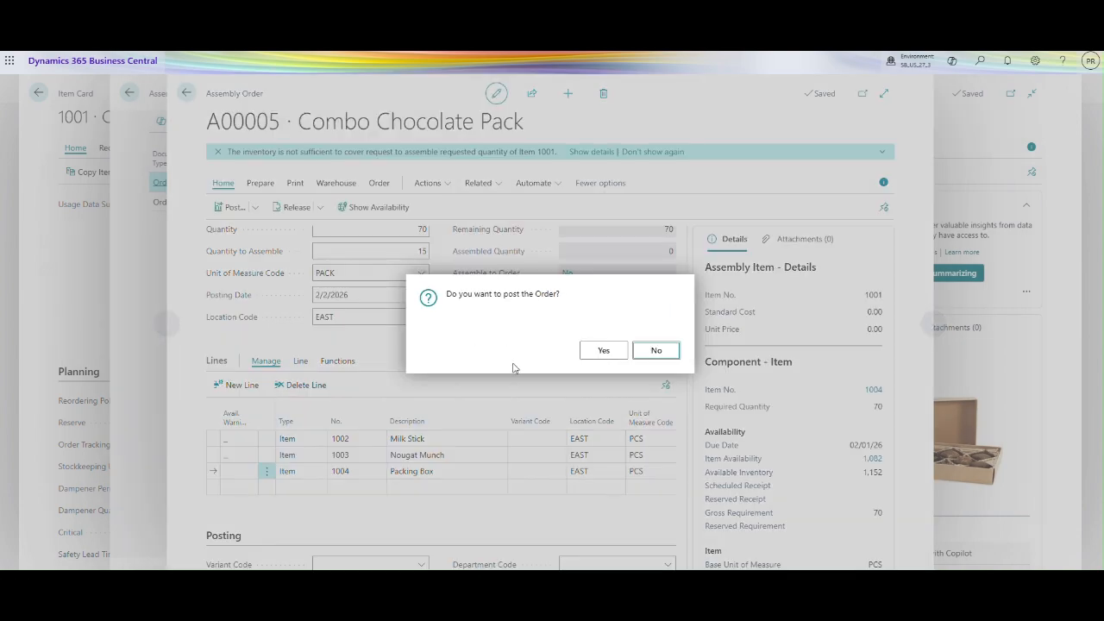
left_click(601, 352)
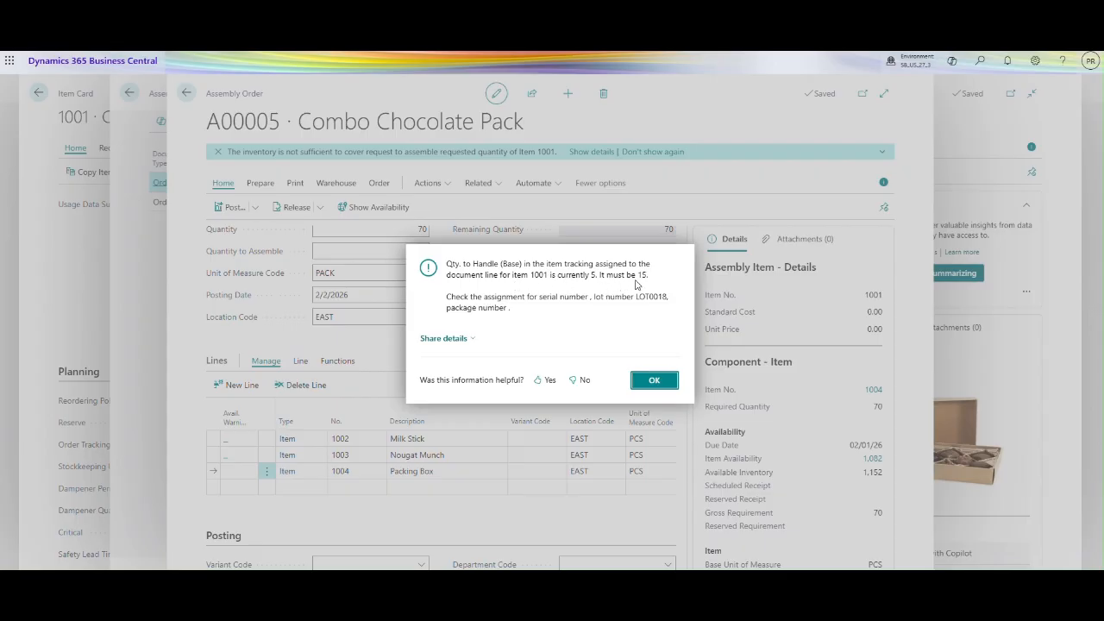
left_click(653, 378)
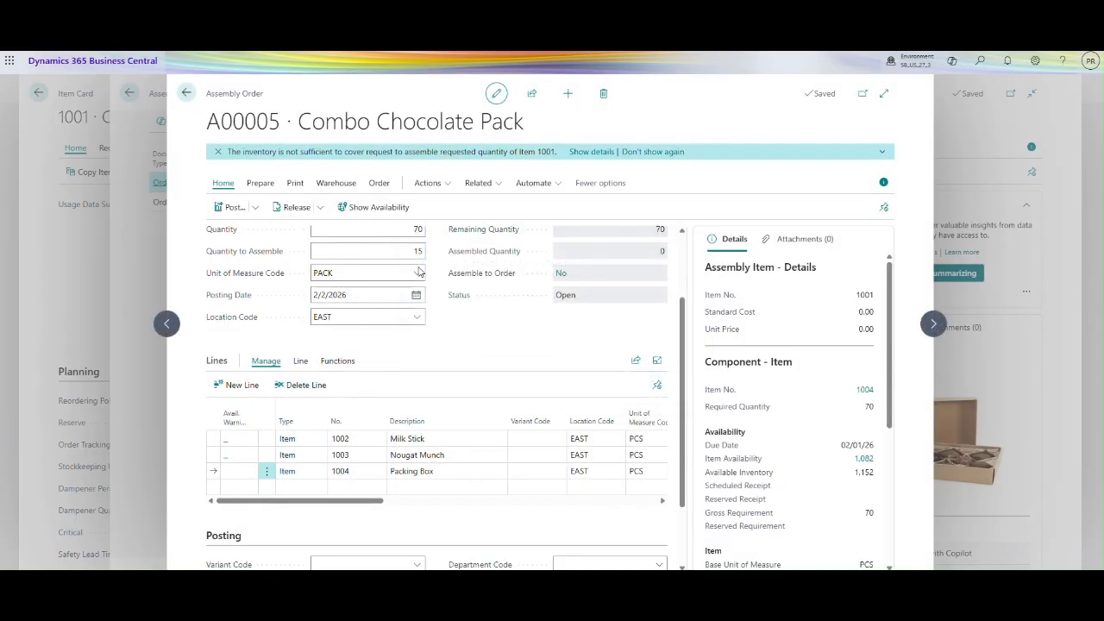
Step: Reopen the assembly order's item tracking and set the lot's quantity to handle (base) to 15
left_click(379, 183)
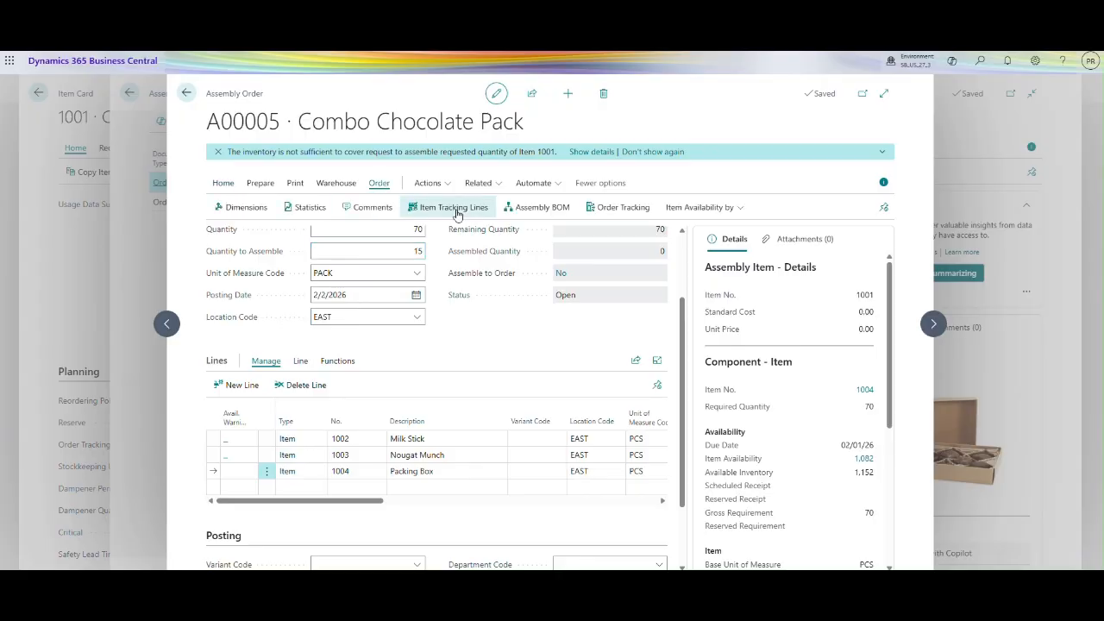
left_click(442, 207)
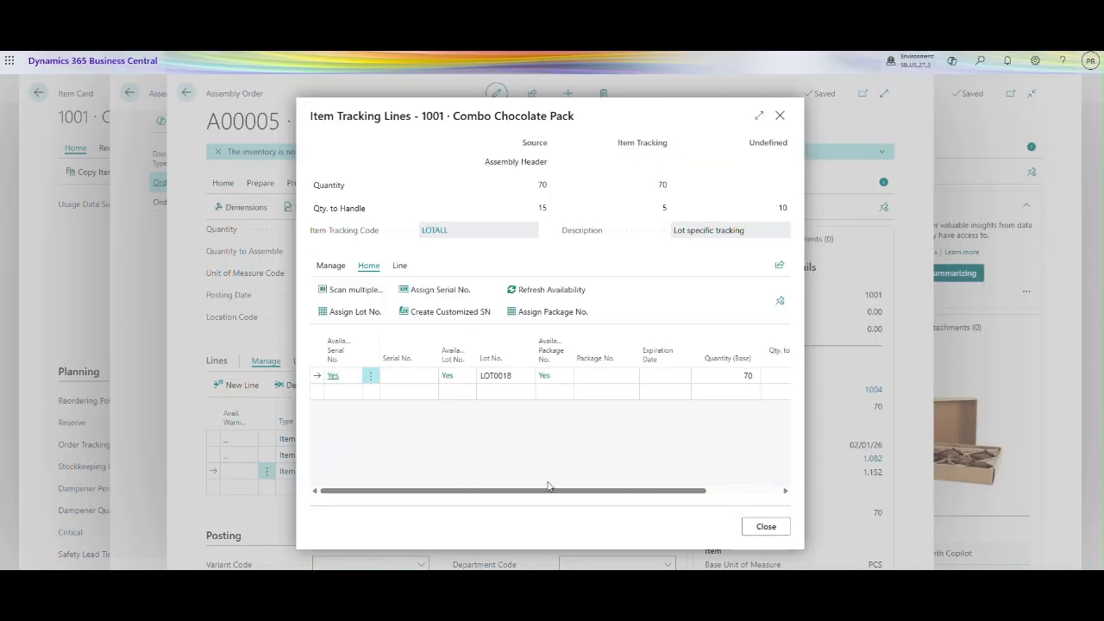
left_click_drag(543, 493, 618, 492)
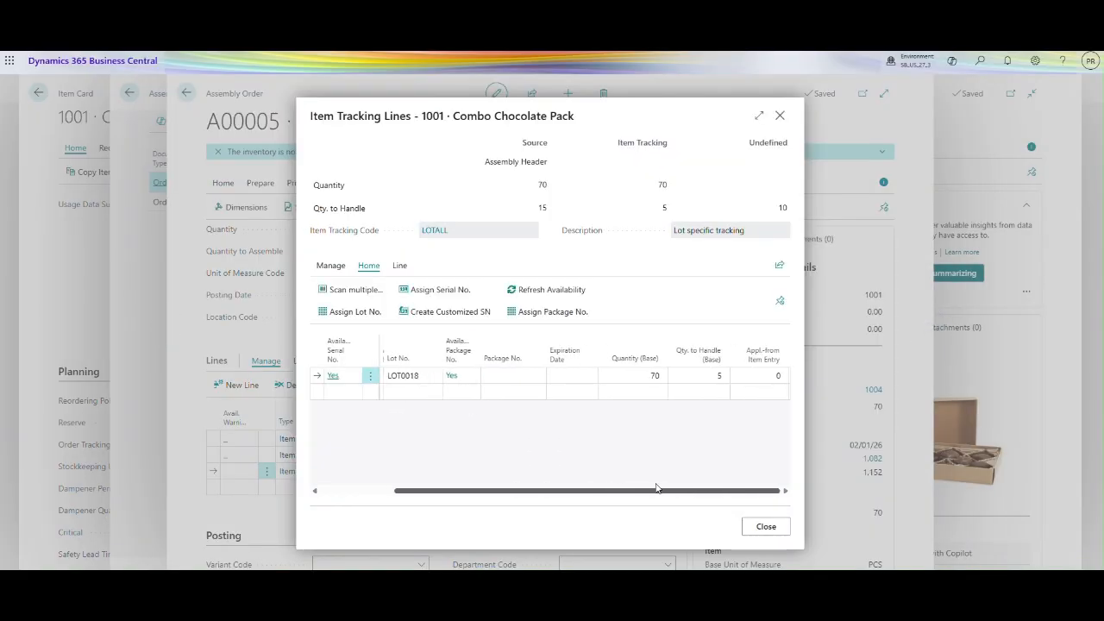
left_click(706, 376)
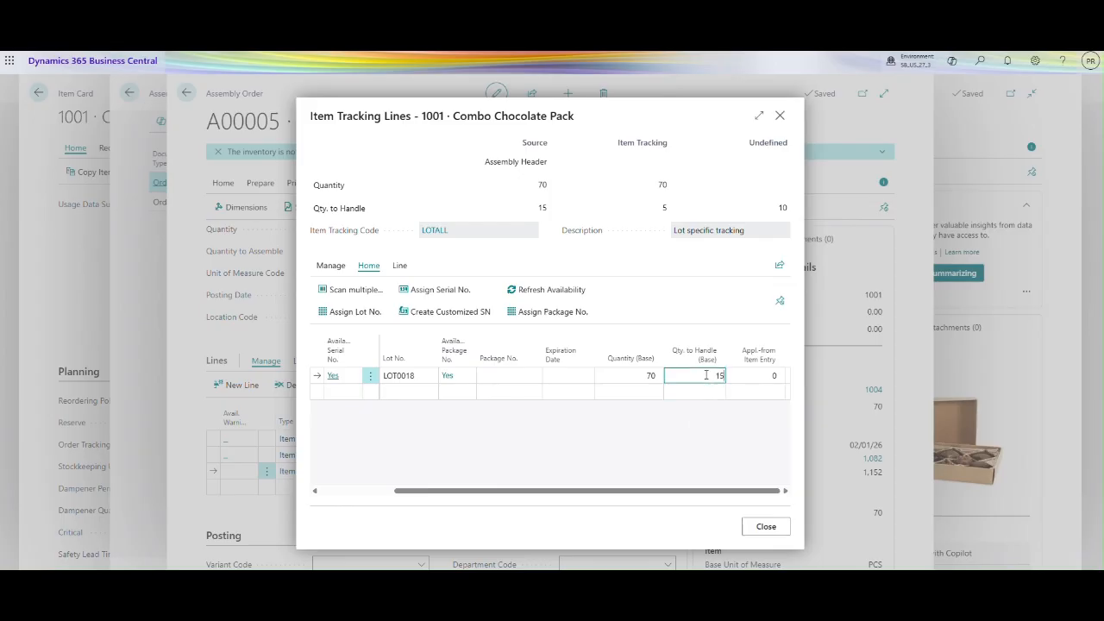
key("Tab")
left_click(768, 527)
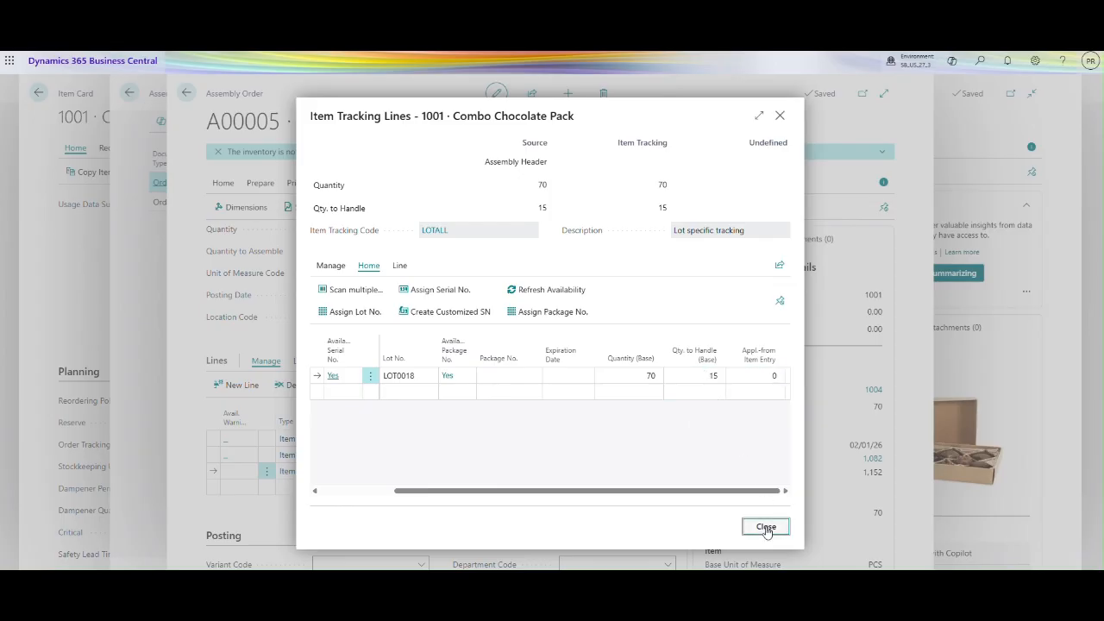
Step: Post the assembly order for the 15 packs
left_click(223, 183)
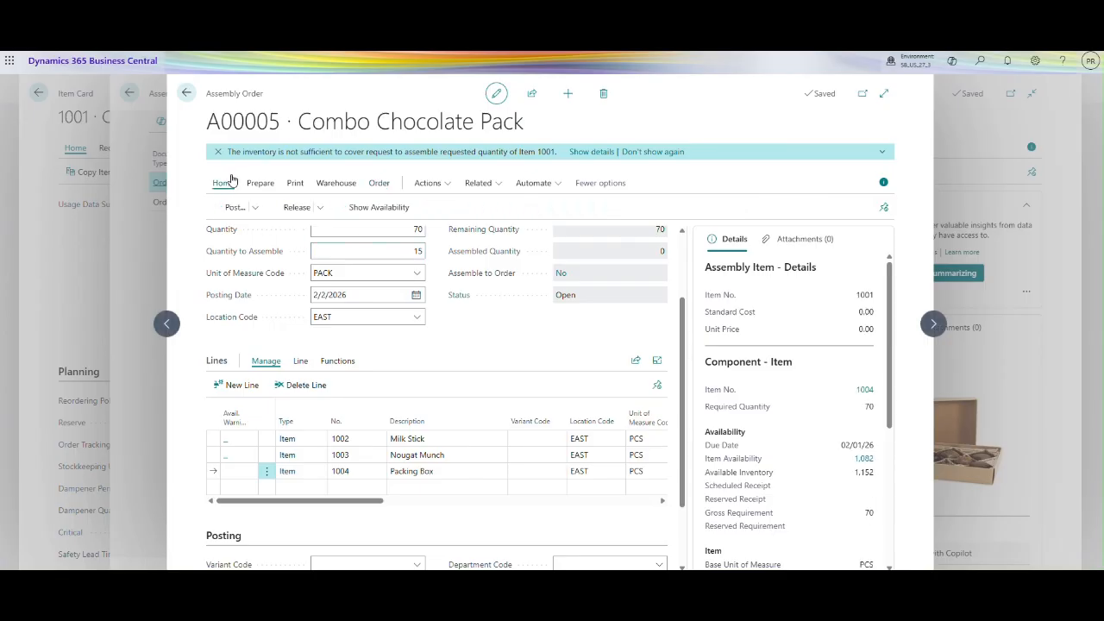
left_click(255, 209)
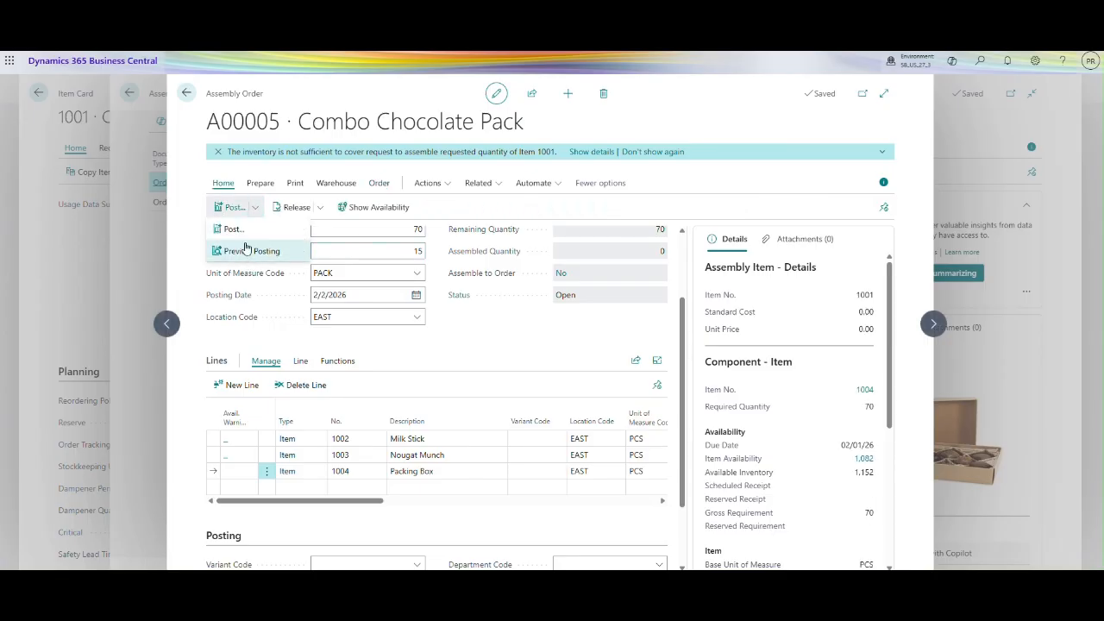
left_click(235, 226)
left_click(603, 356)
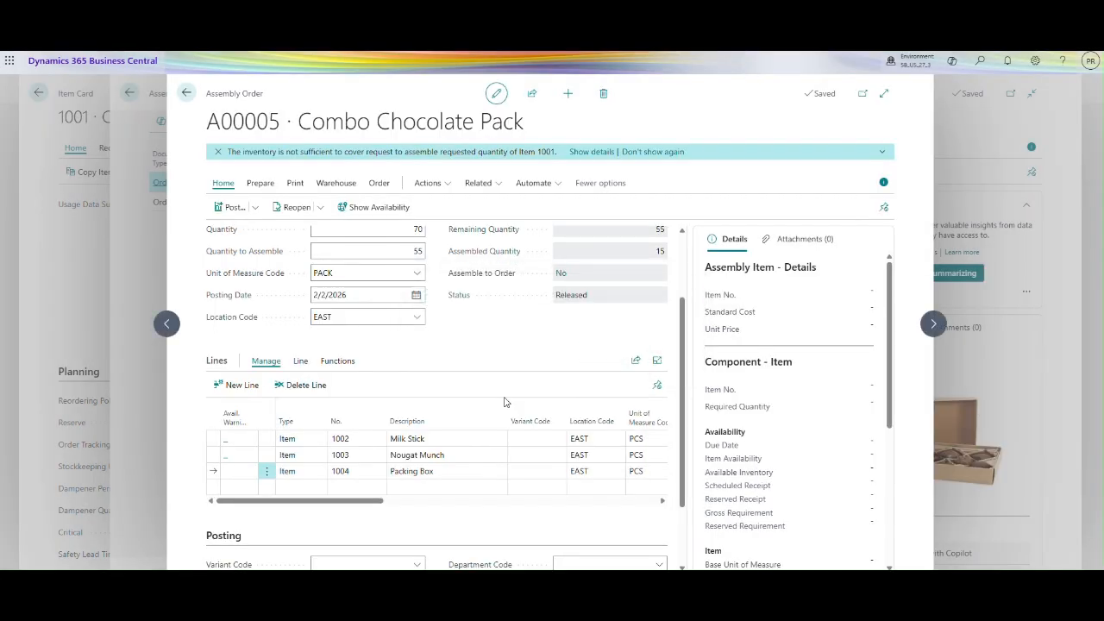
Step: Examine the component lines' quantities to consume, consumed and remaining quantities, and costs
left_click_drag(374, 500, 491, 502)
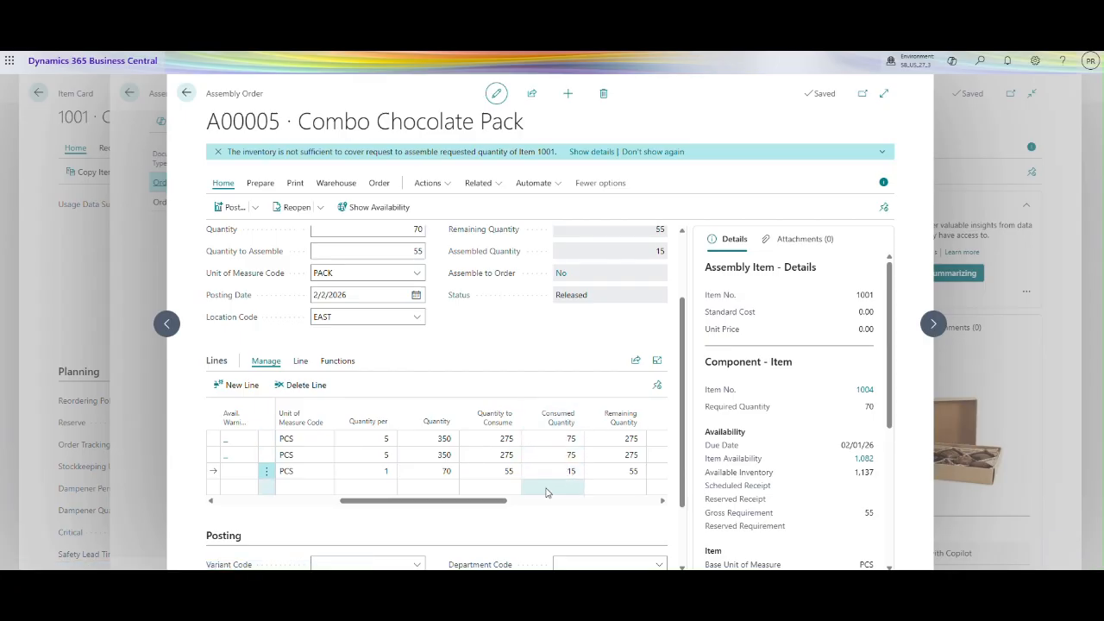
left_click_drag(513, 510, 566, 513)
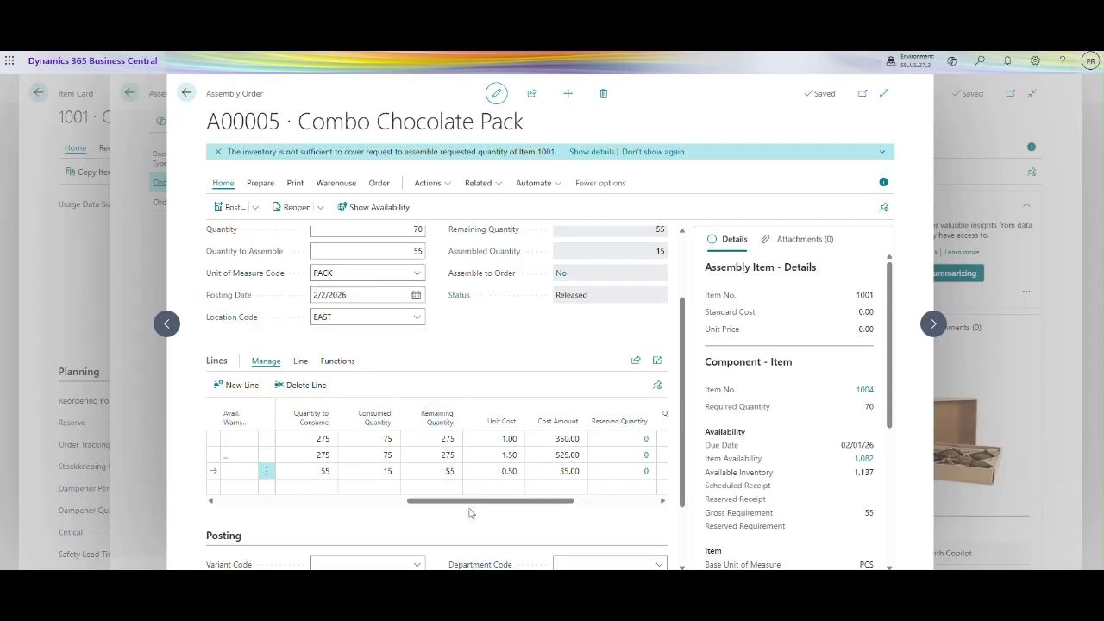
left_click_drag(523, 506, 317, 509)
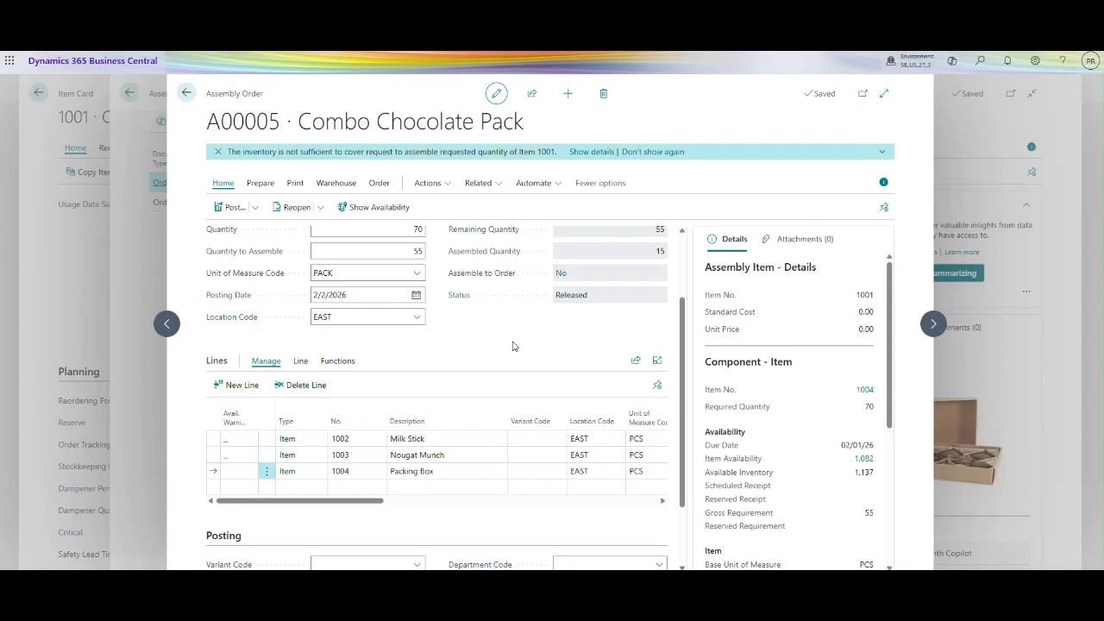
Step: Set the assembly order's quantity to assemble to 25 packs for the second partial assembly
left_click_drag(680, 351, 680, 306)
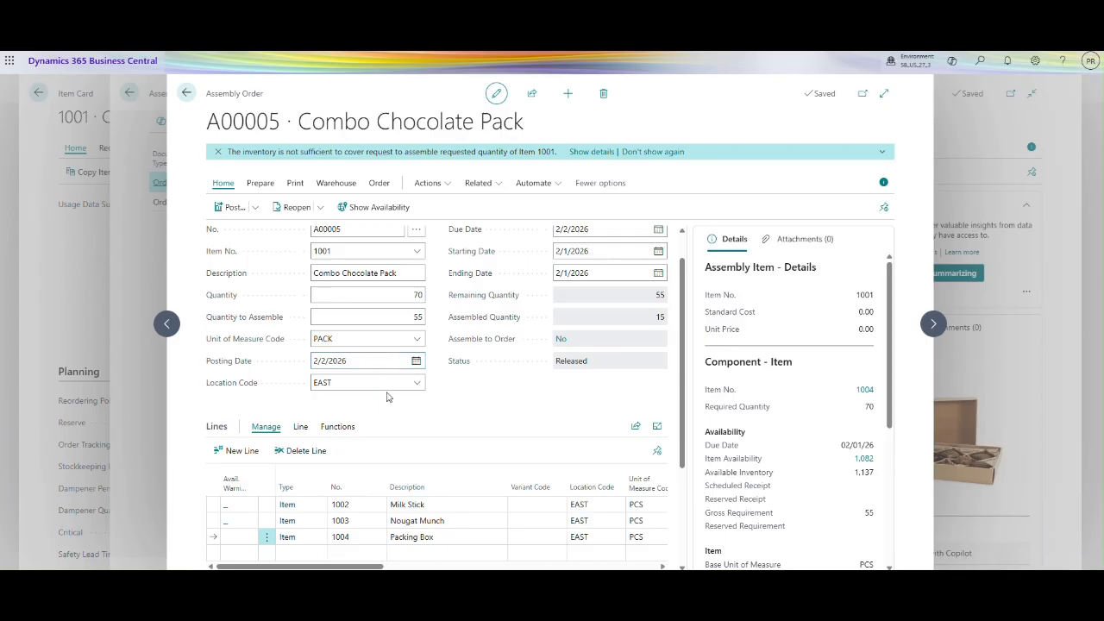
left_click(404, 316)
type("25")
key("Tab")
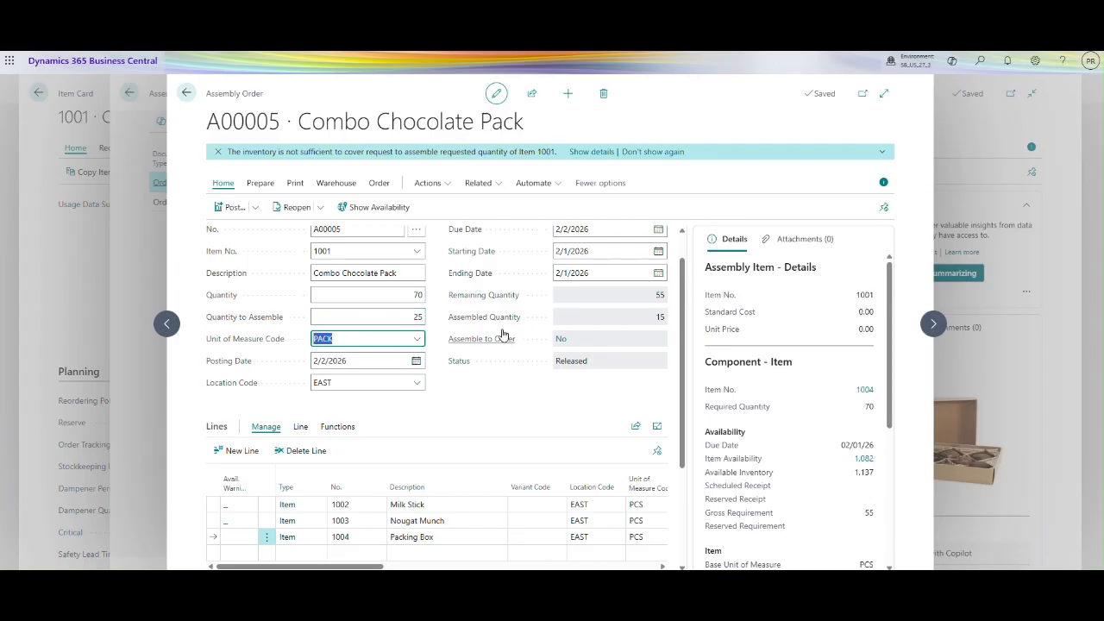
Step: Review the posted assembly orders created from this assembly order, and return to the order
mouse_move(473, 323)
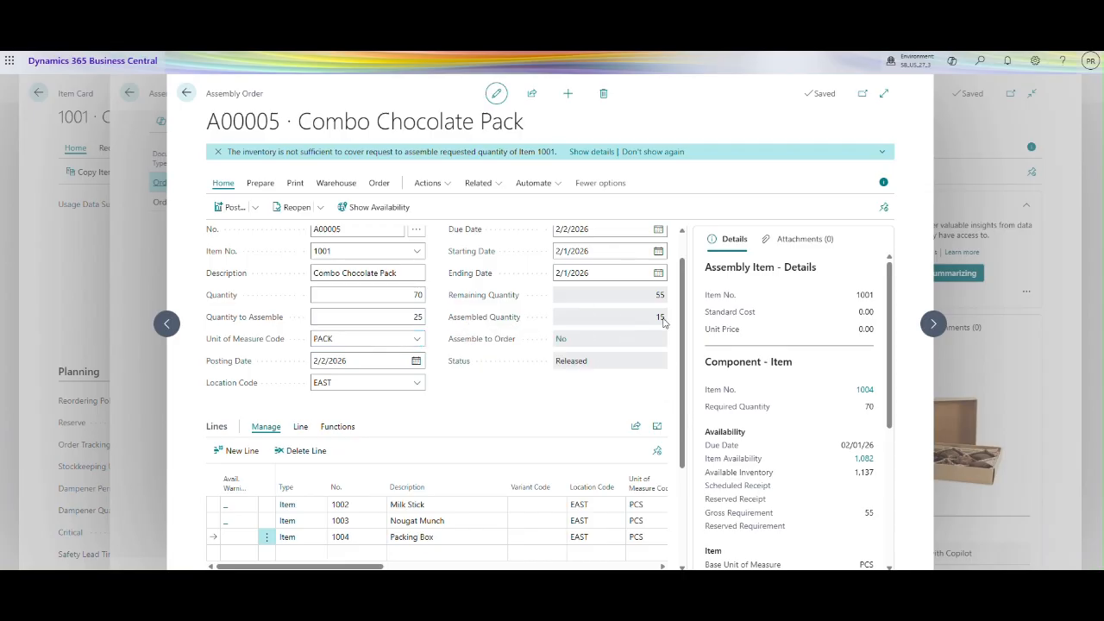
left_click(378, 182)
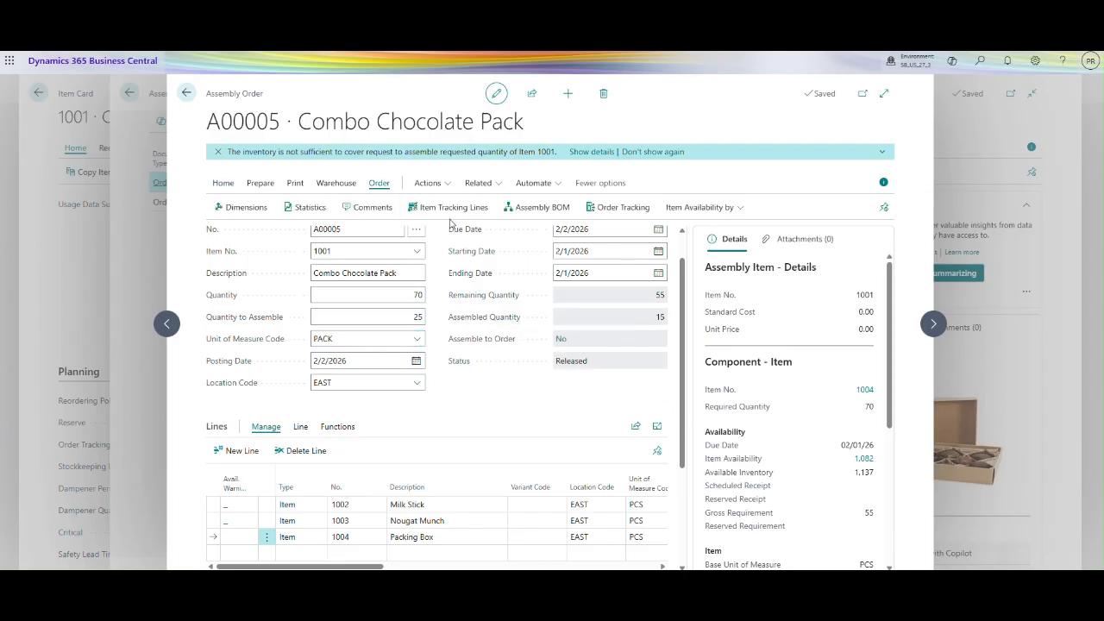
left_click(496, 184)
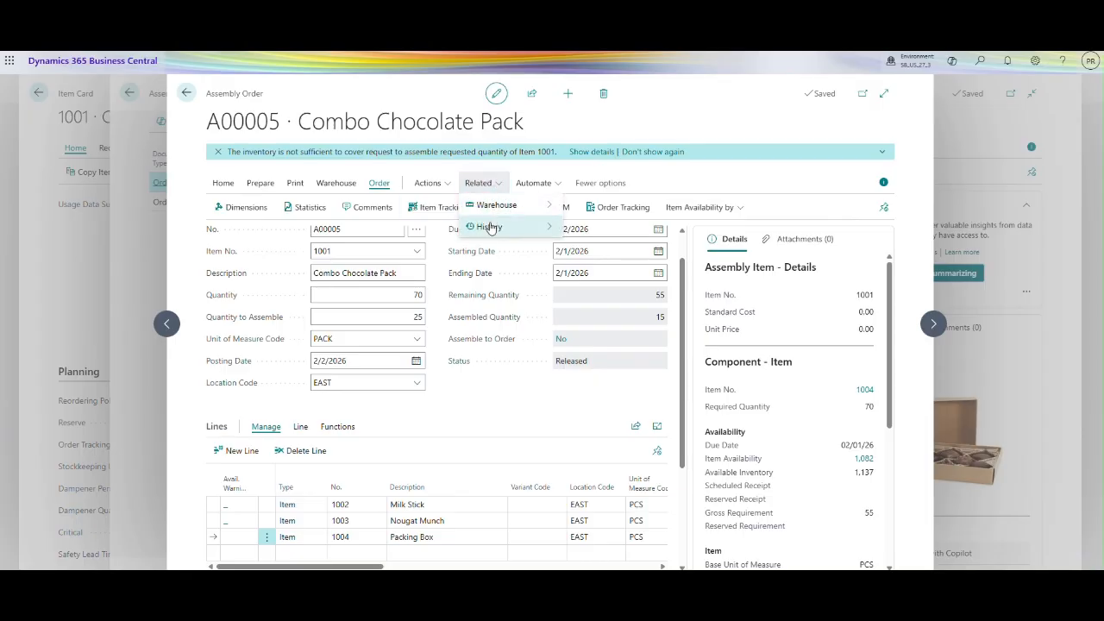
mouse_move(490, 227)
left_click(623, 248)
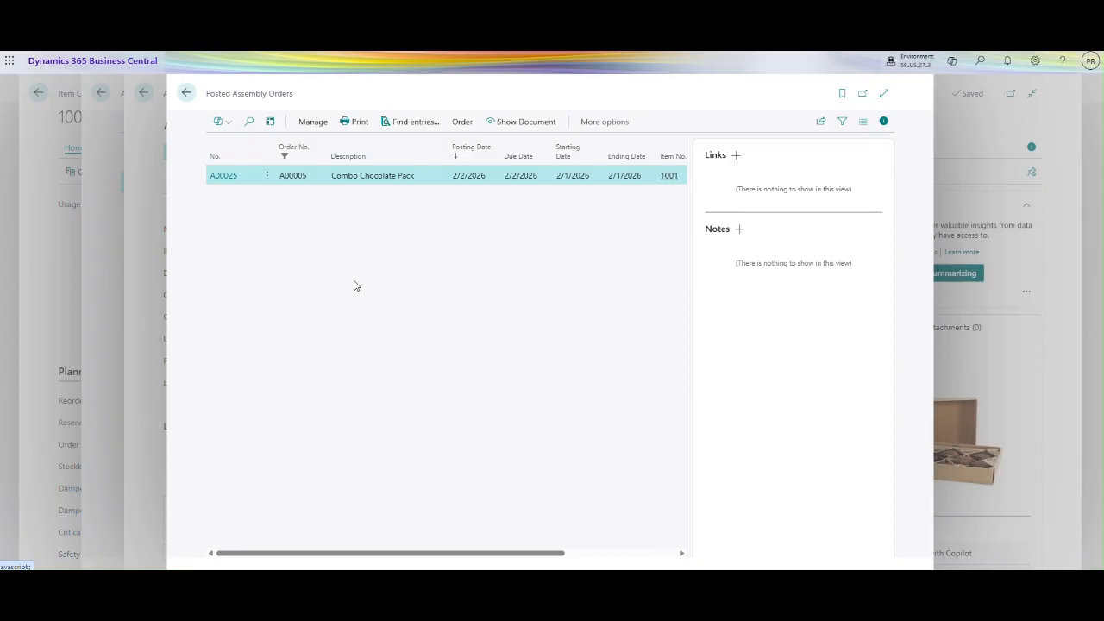
key("Escape")
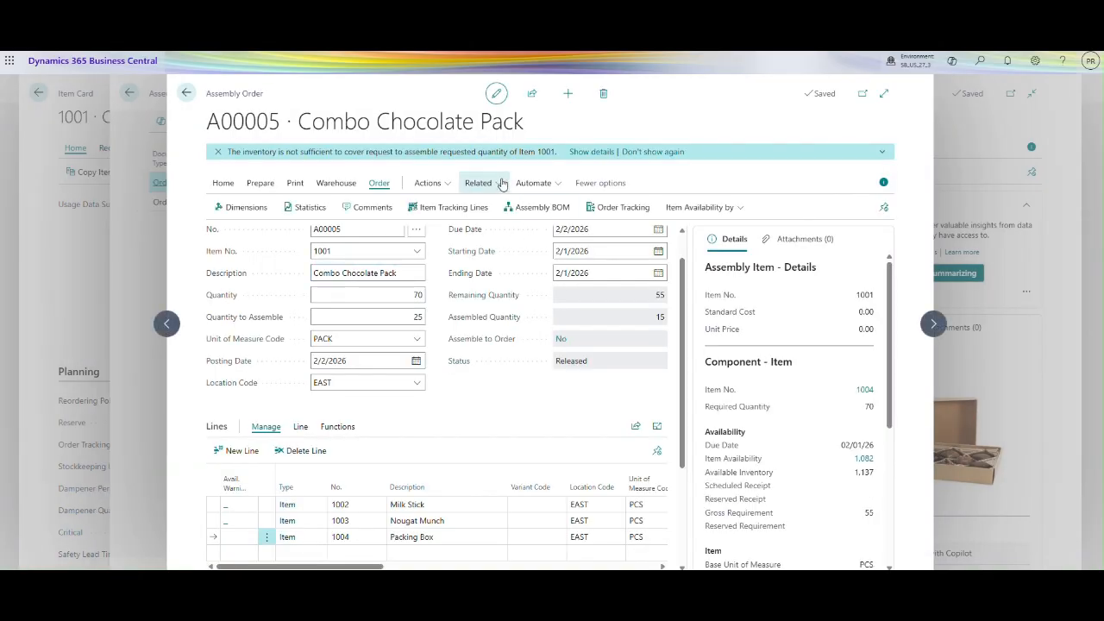
Step: Examine the assembly order's item ledger entries for output and consumption quantities, lot number and actual cost amounts
left_click(502, 184)
mouse_move(489, 227)
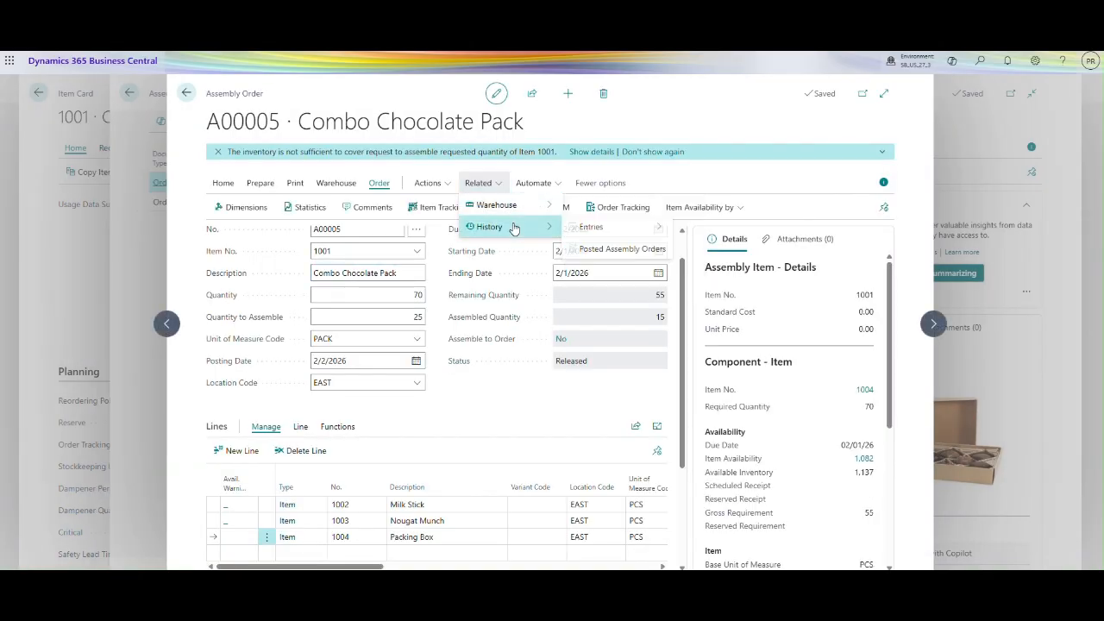
left_click(714, 238)
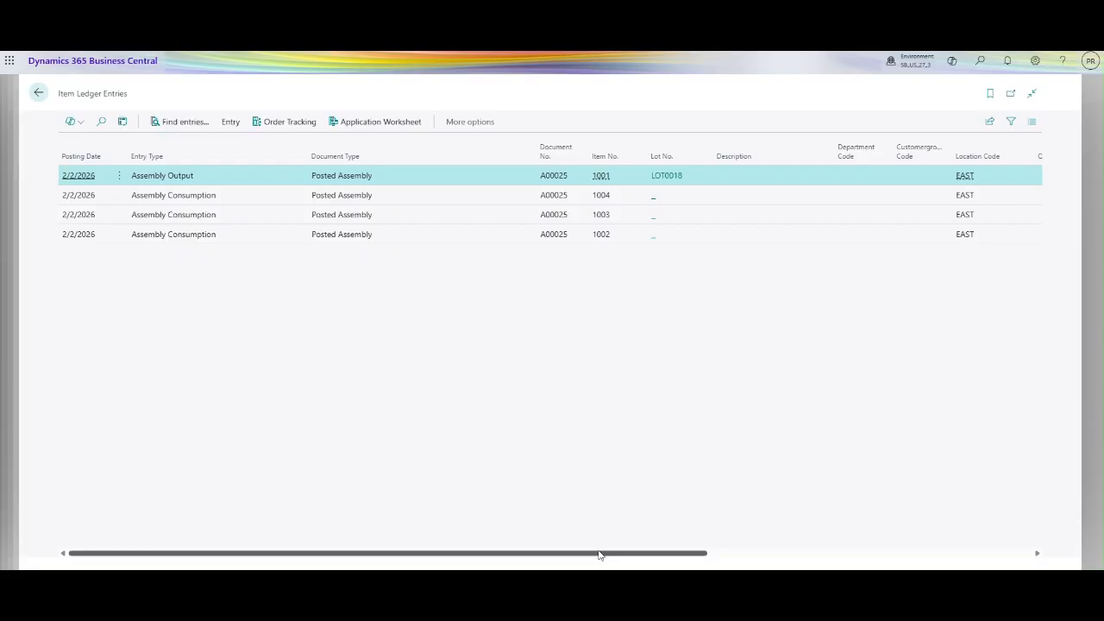
left_click_drag(599, 552, 779, 543)
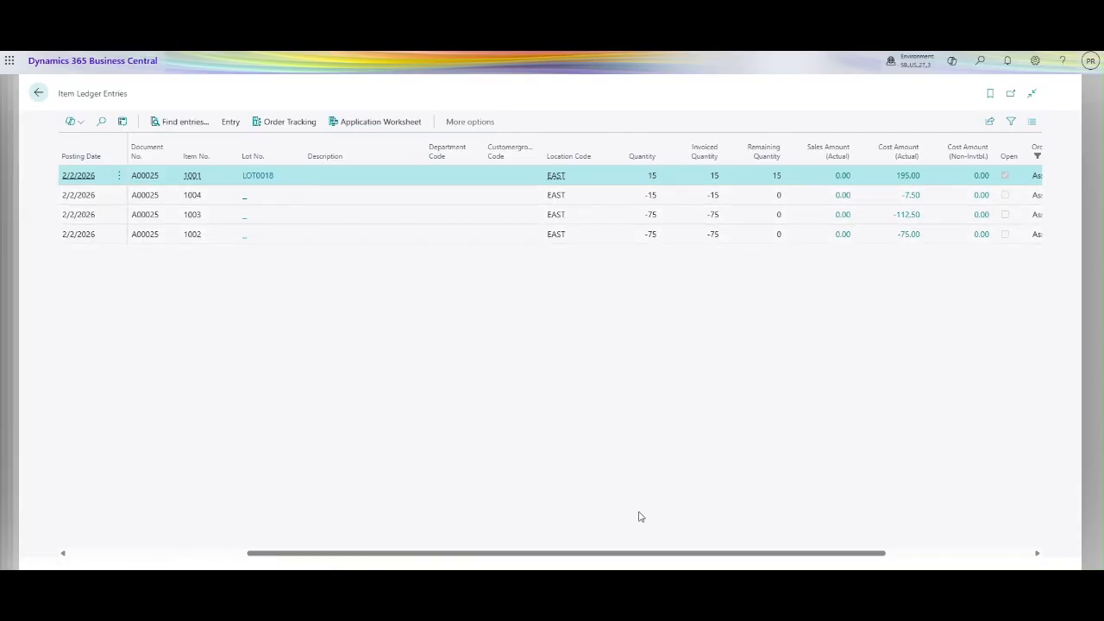
left_click_drag(623, 553, 788, 535)
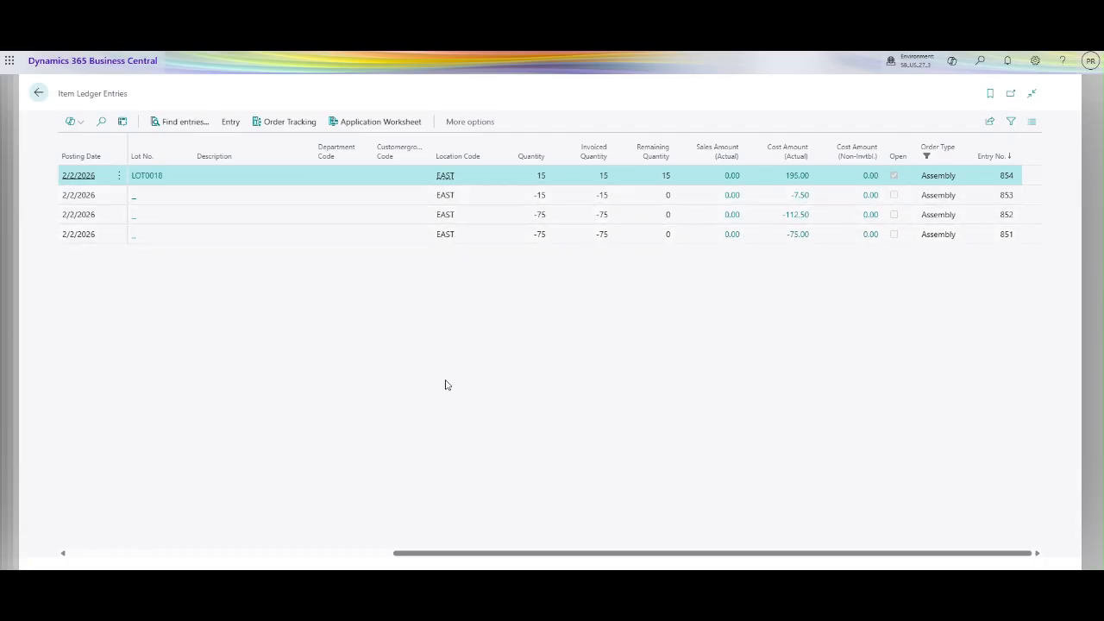
key("Escape")
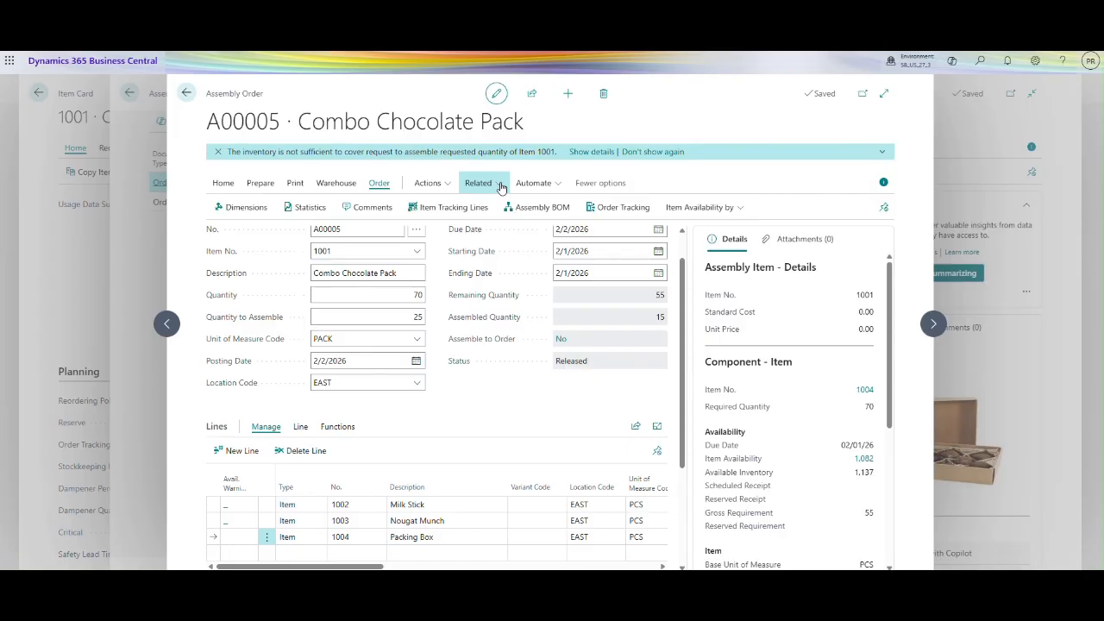
Step: Examine the assembly order's value entries, comparing actual cost amounts, cost posted to G/L, valued quantities and cost per unit
left_click(499, 185)
mouse_move(509, 227)
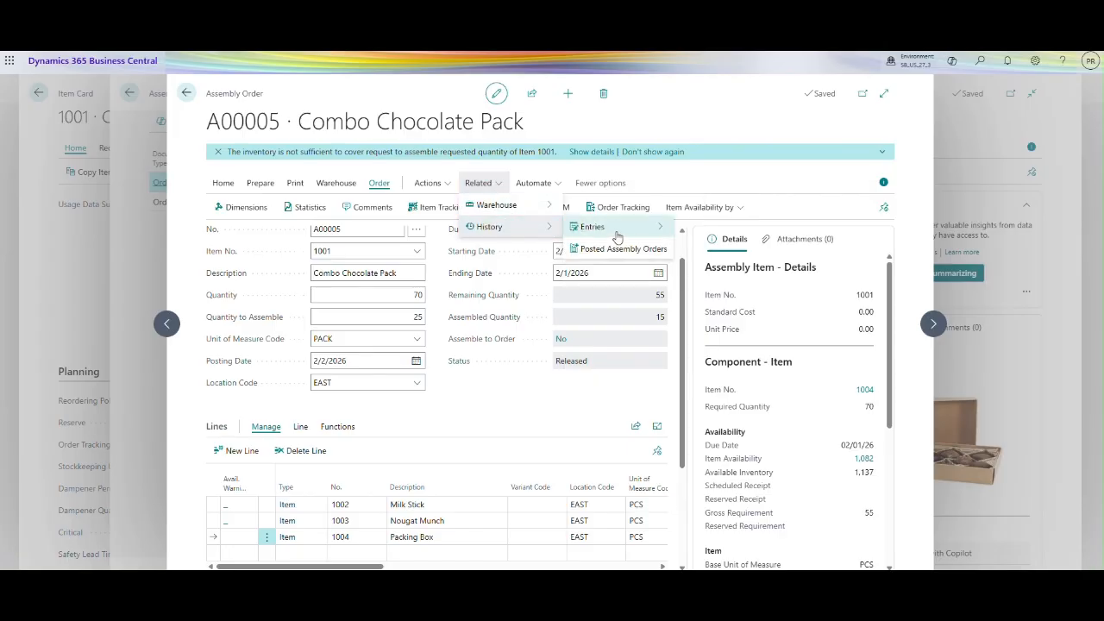
mouse_move(621, 229)
left_click(709, 298)
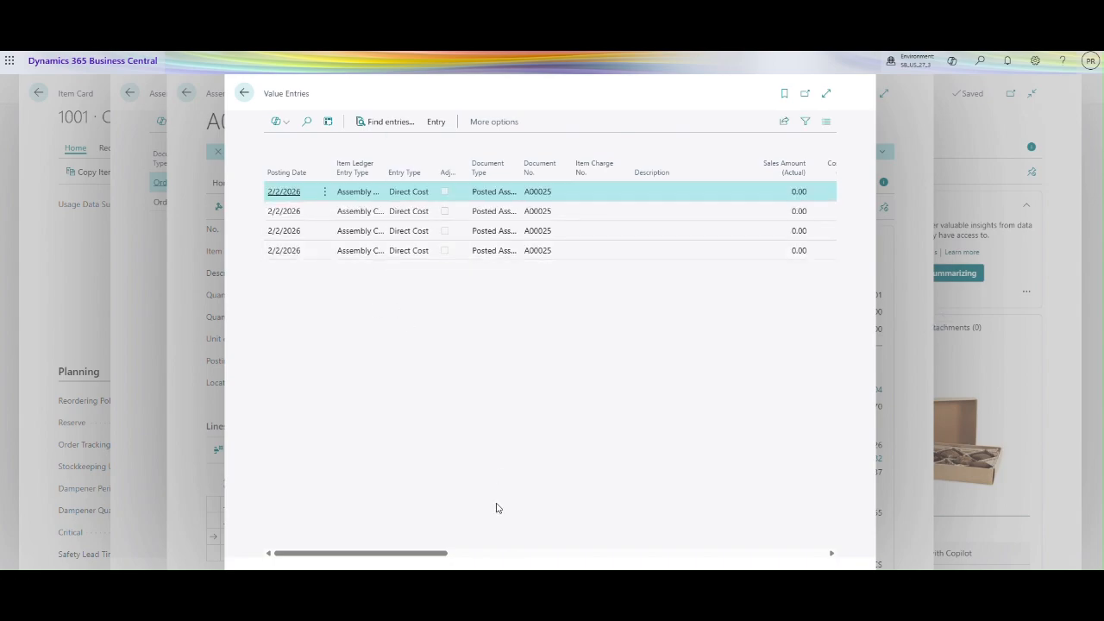
left_click_drag(431, 553, 596, 553)
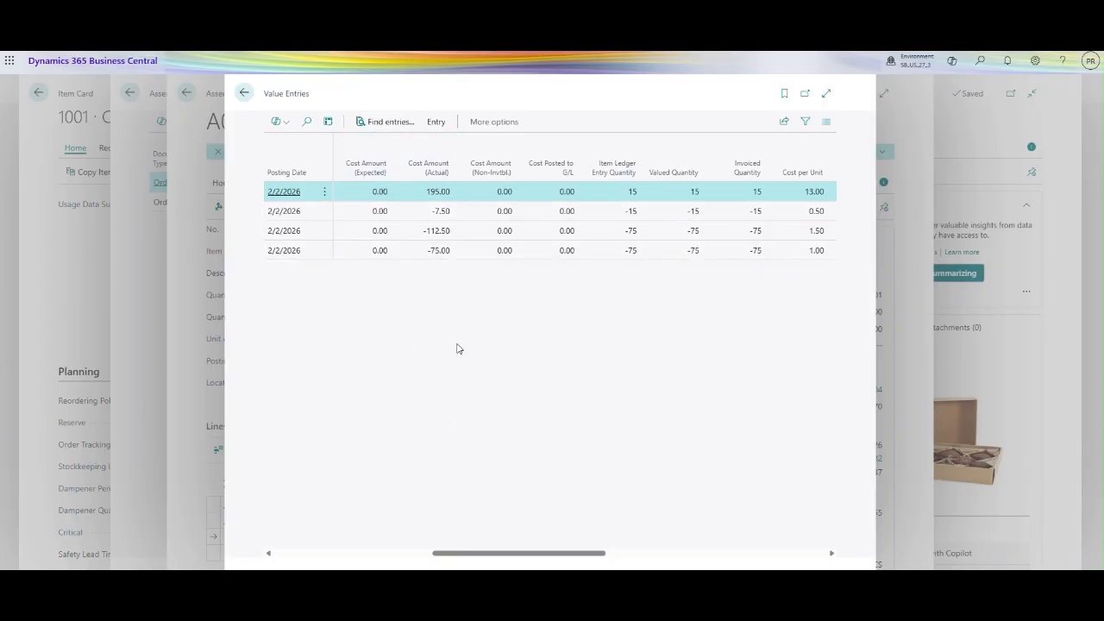
left_click_drag(500, 556, 548, 556)
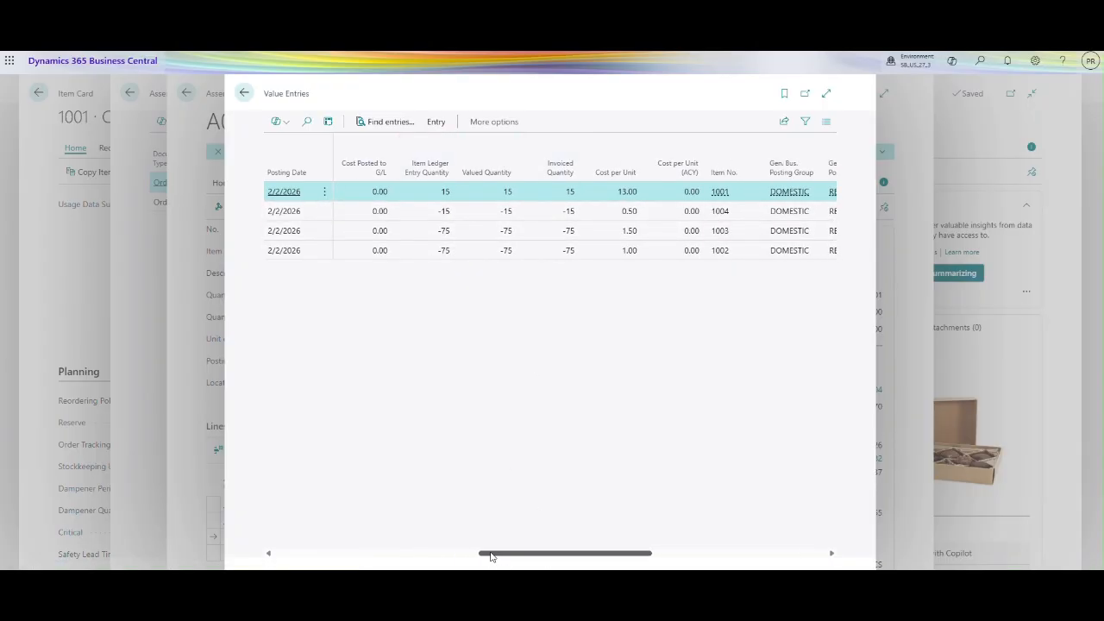
left_click_drag(491, 556, 413, 545)
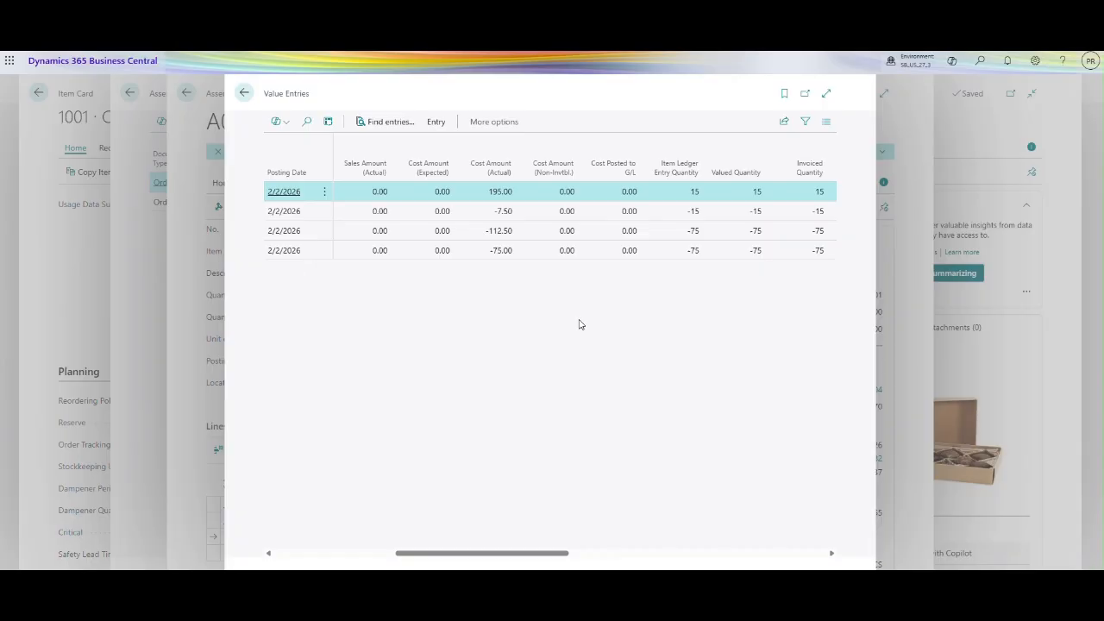
key("Escape")
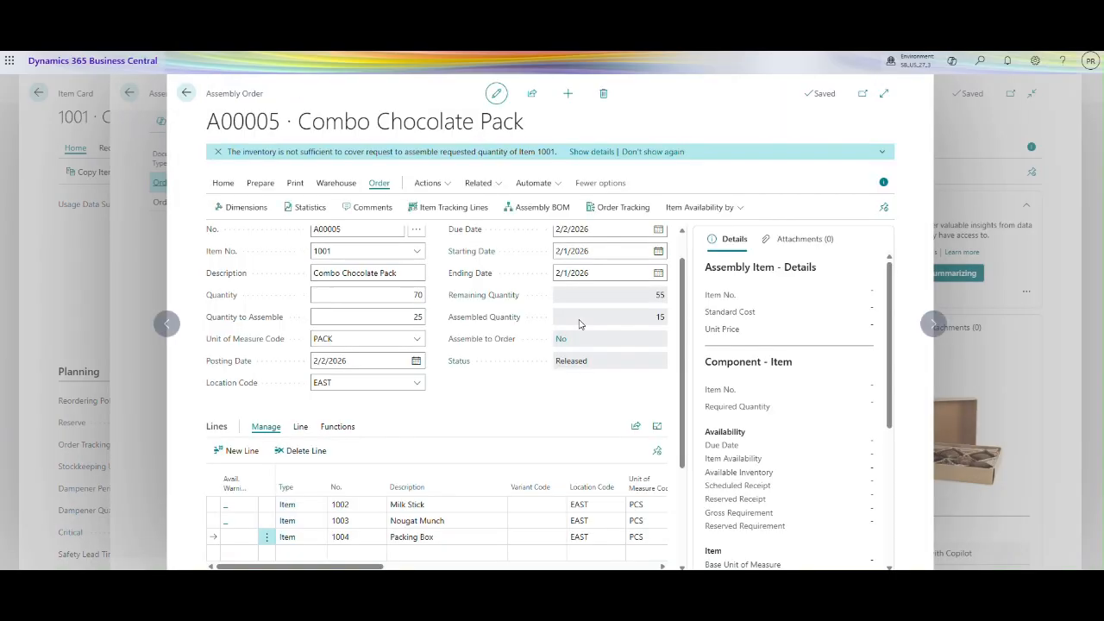
Step: Find Inventory Setup and check its automatic cost posting and expected cost posting to G/L settings
left_click(981, 60)
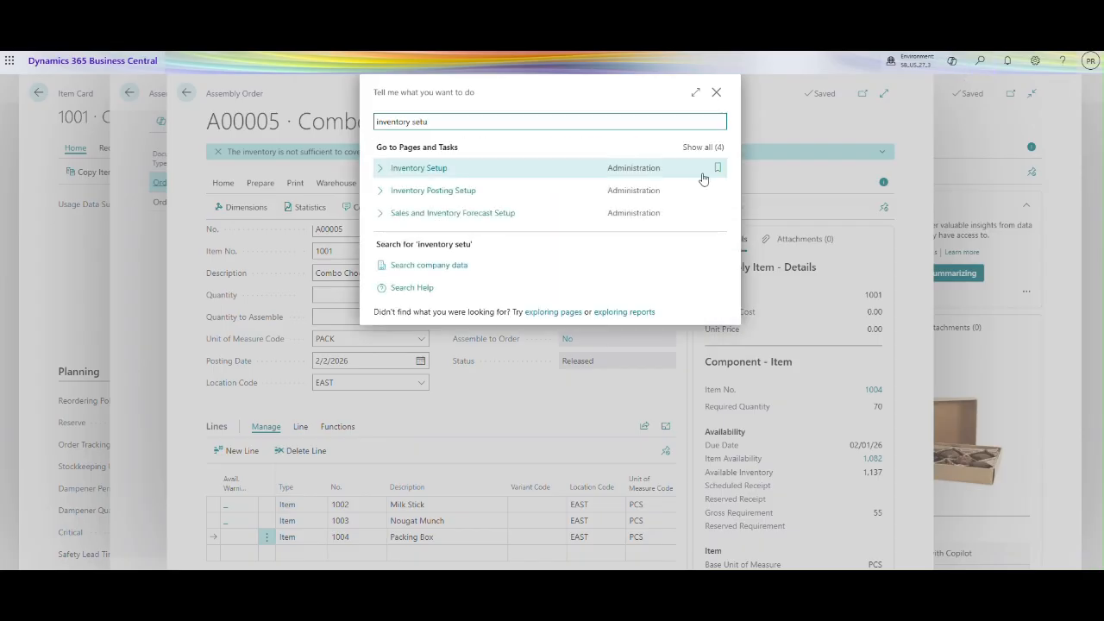
left_click(438, 168)
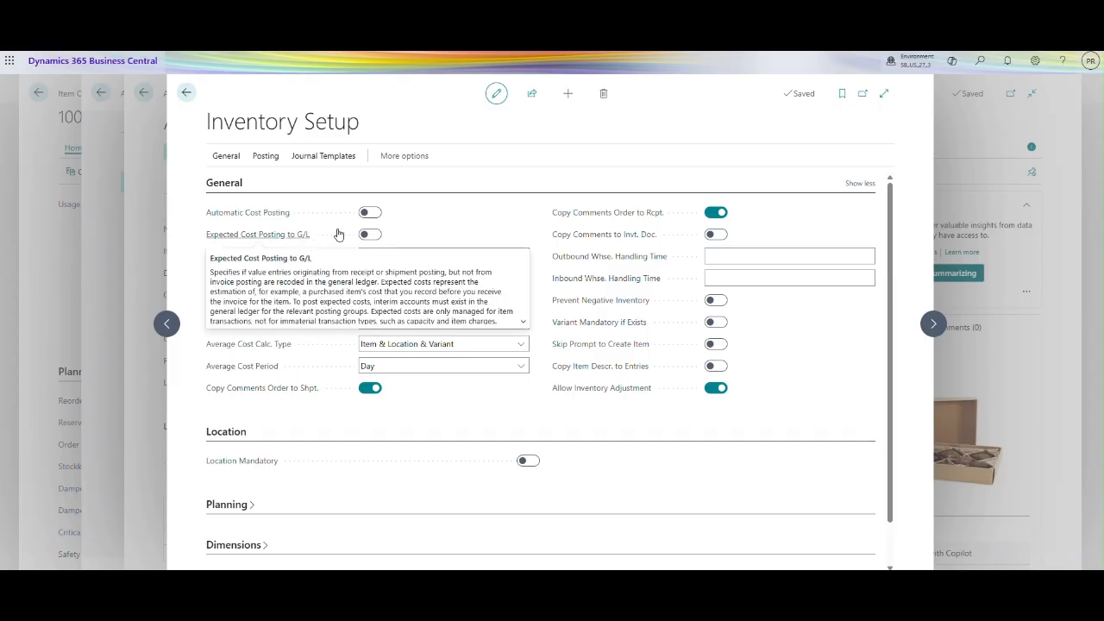
key("Escape")
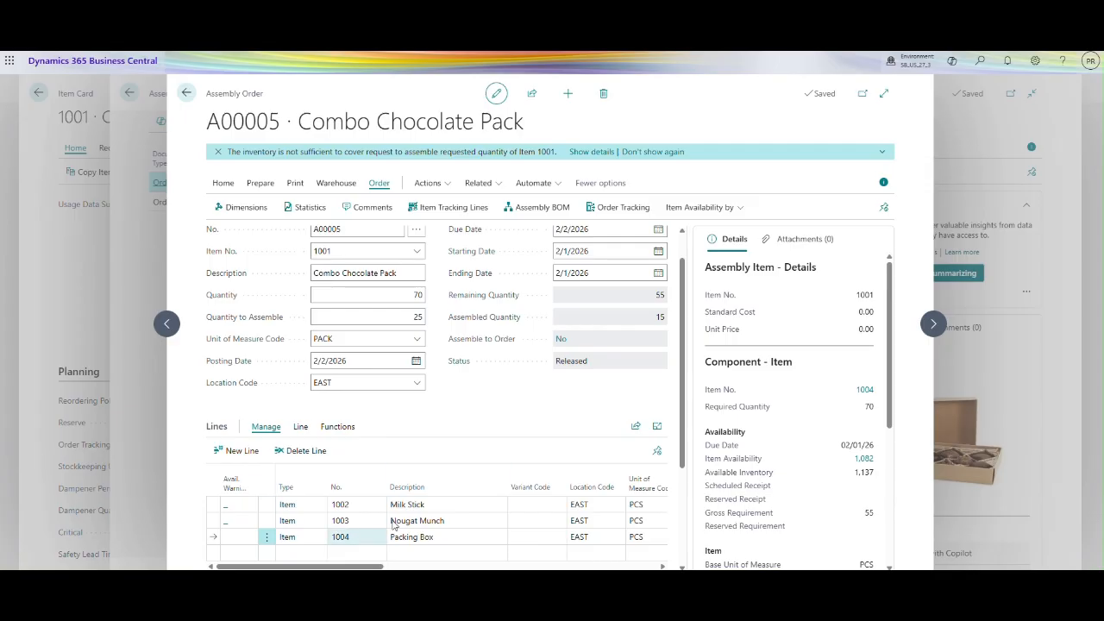
left_click(407, 316)
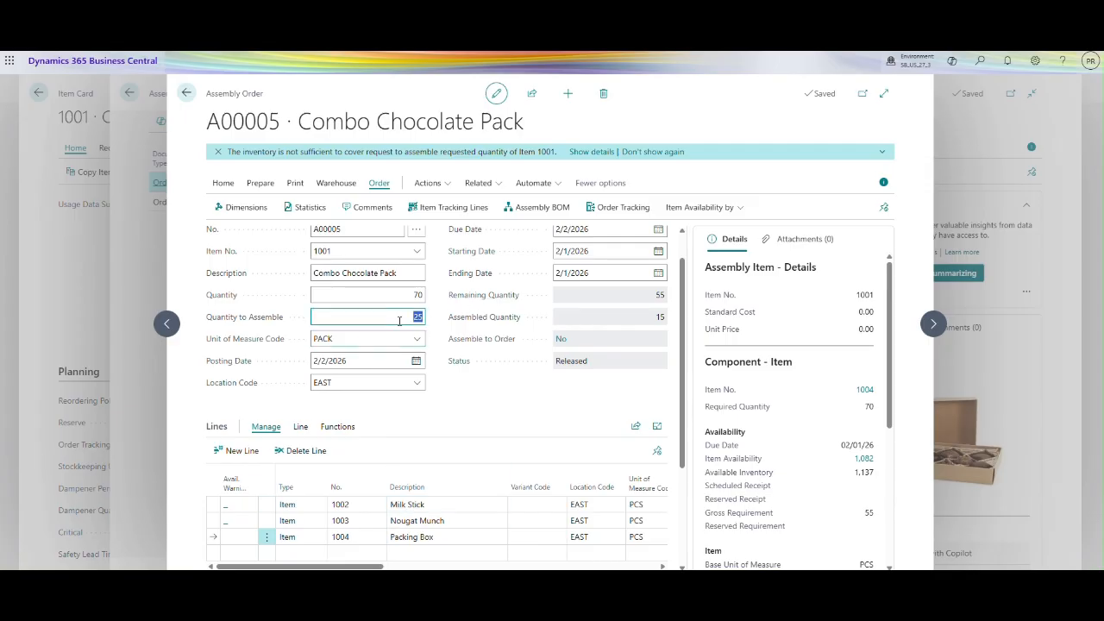
right_click(401, 318)
left_click(480, 390)
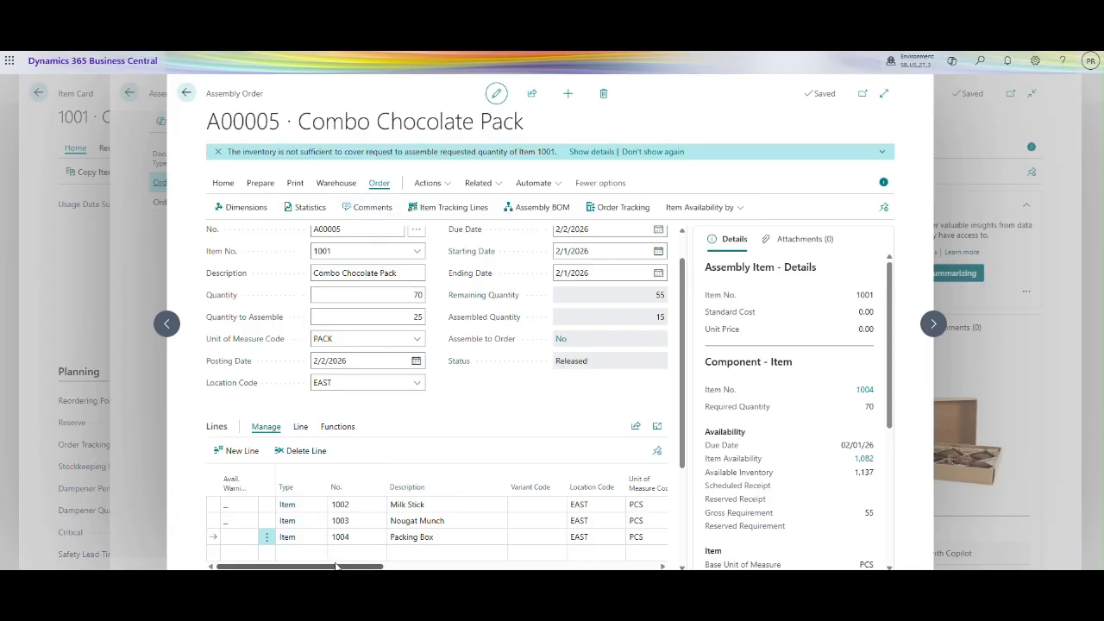
left_click_drag(337, 566, 381, 567)
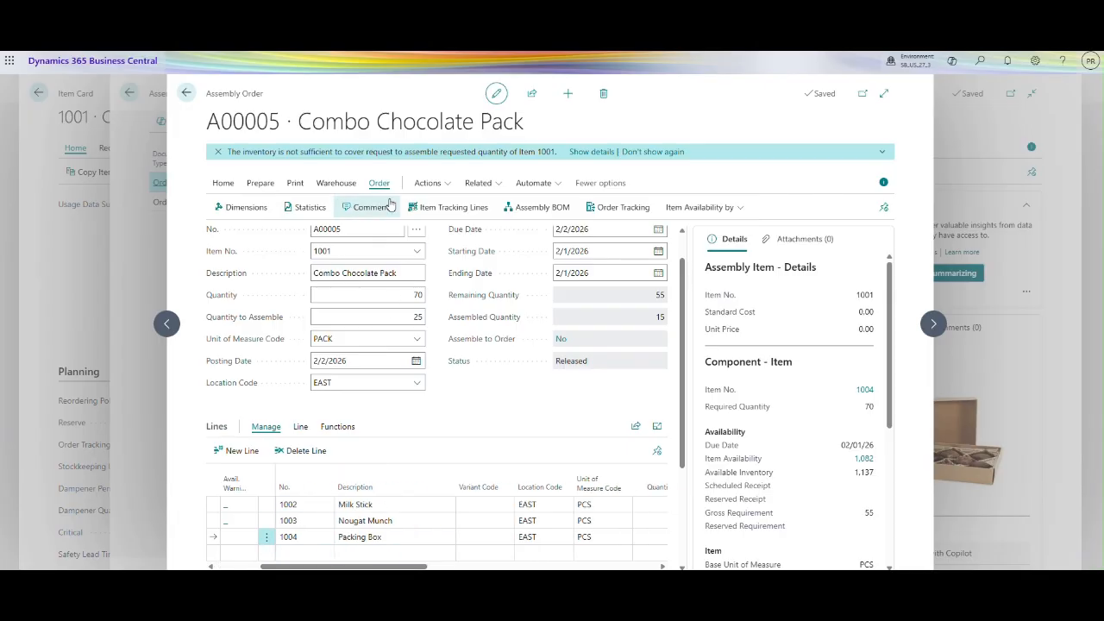
Step: Open the assembly order's item tracking lines and set the quantity to handle (base) of LOT0018 to 0
left_click(453, 208)
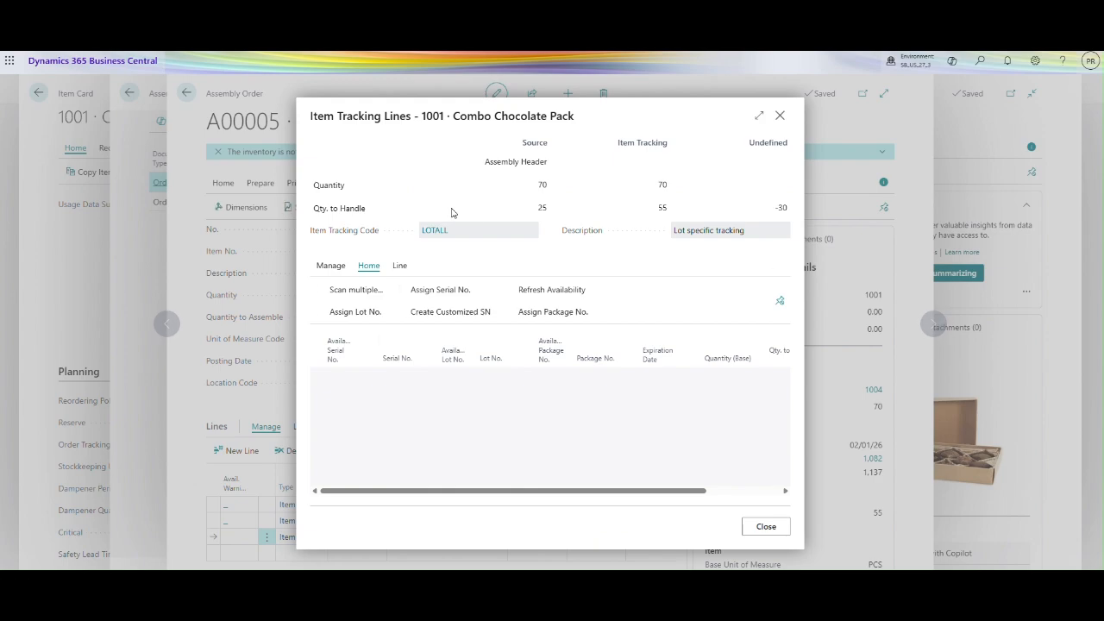
left_click_drag(556, 490, 637, 489)
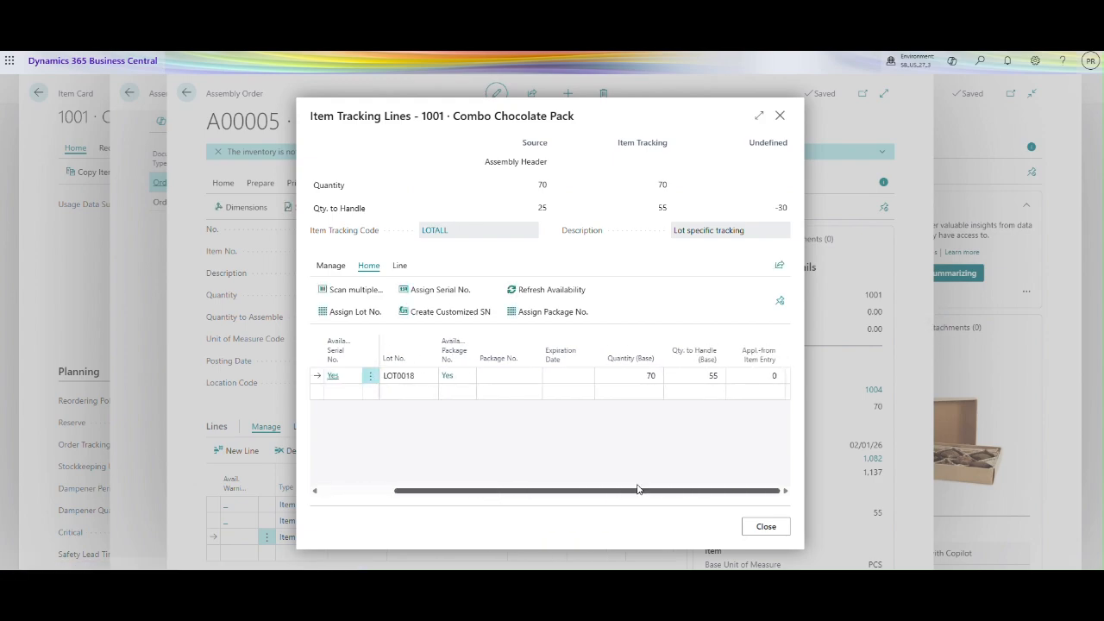
left_click(708, 374)
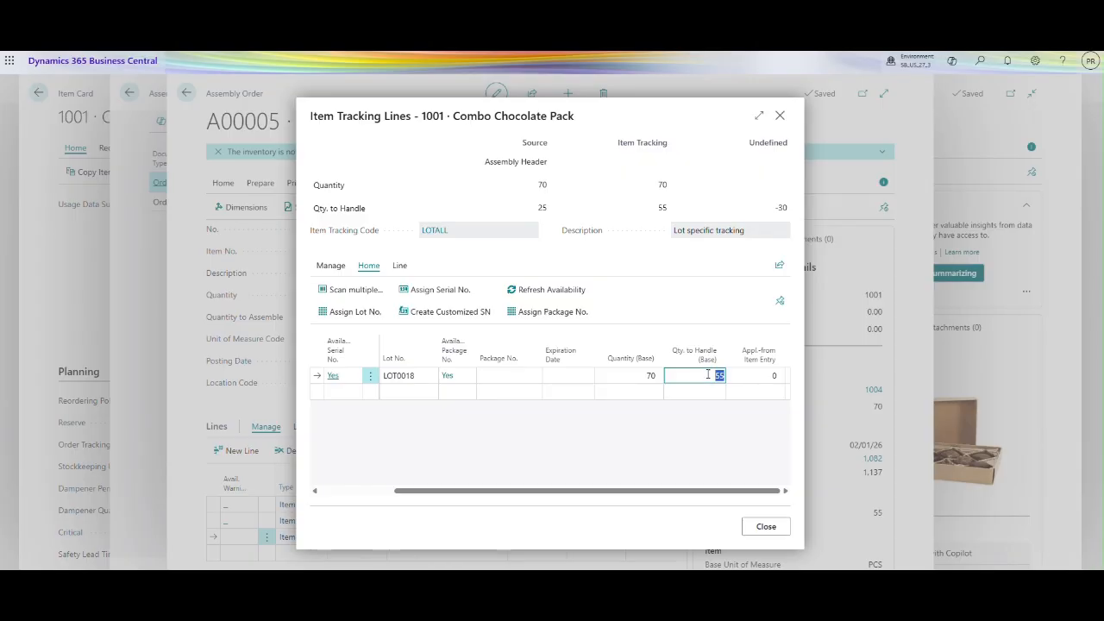
left_click(426, 499)
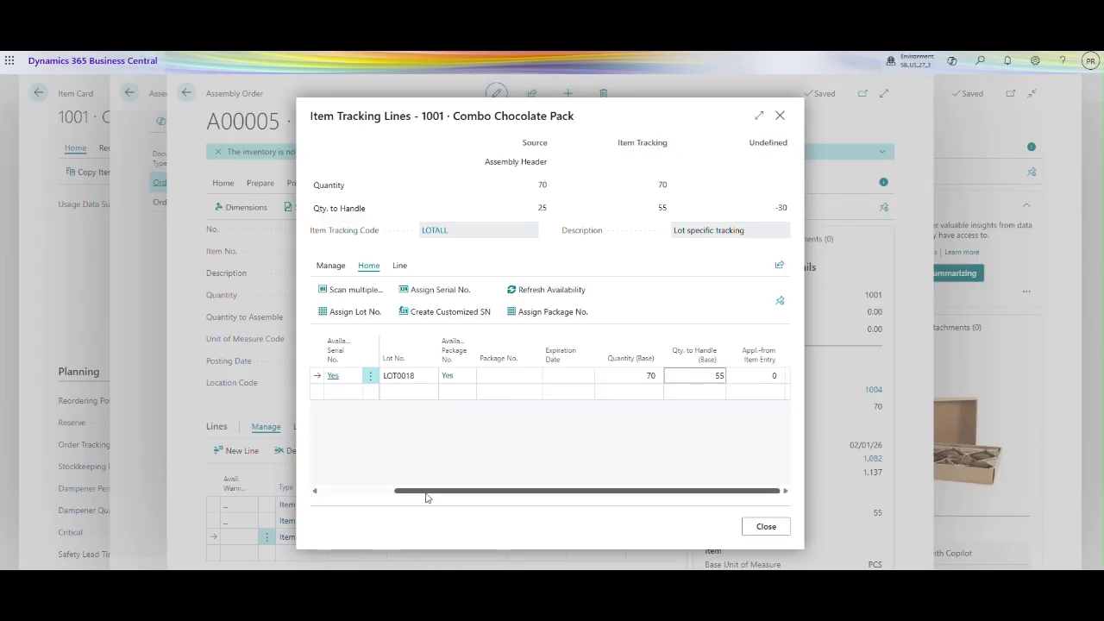
left_click_drag(421, 497, 384, 492)
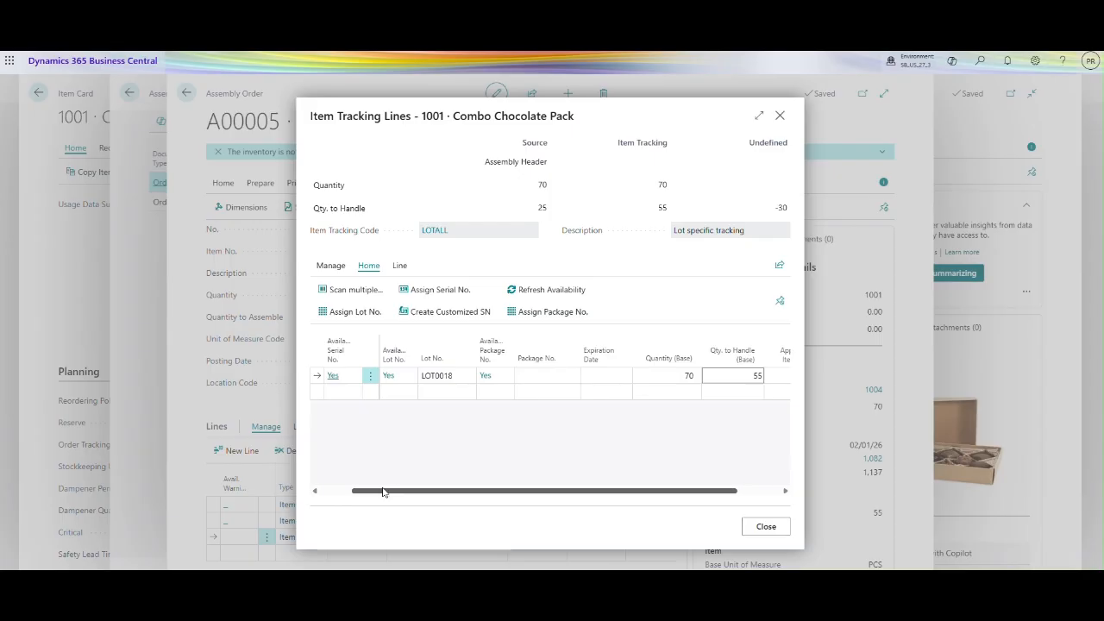
left_click_drag(383, 492, 375, 494)
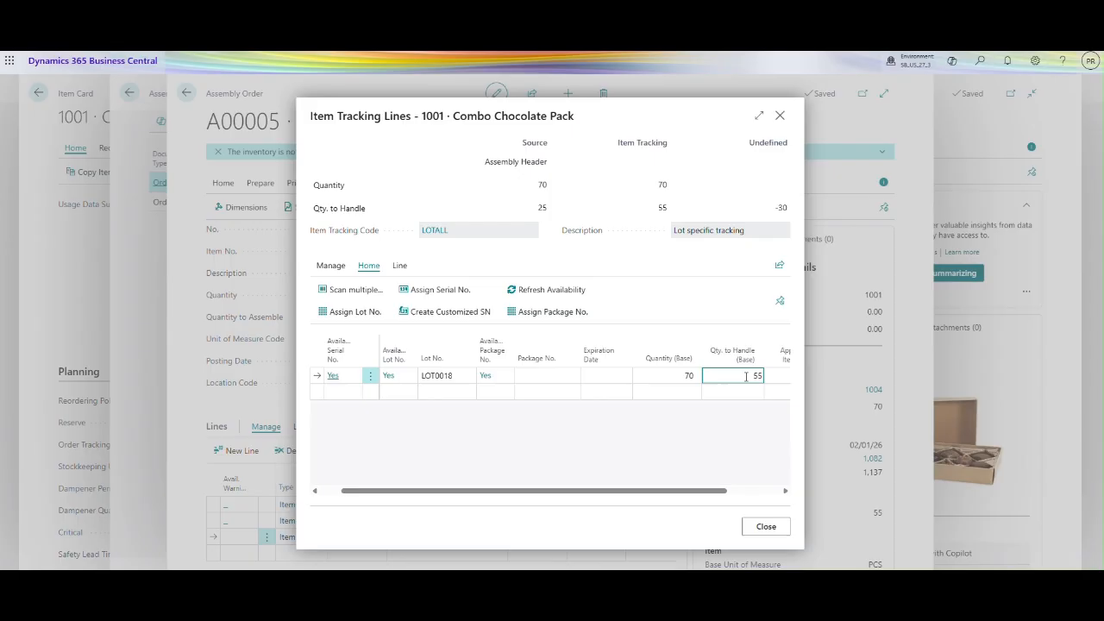
type("0")
key("Tab")
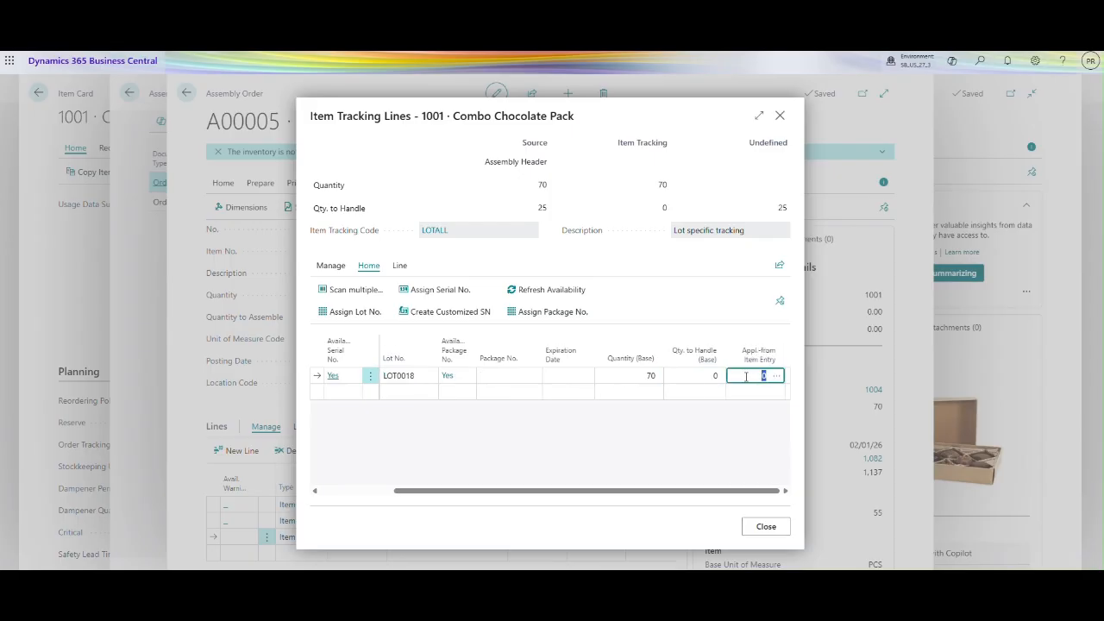
Step: Assign a new lot number on a second item tracking line with a quantity (base) of 55
left_click(366, 307)
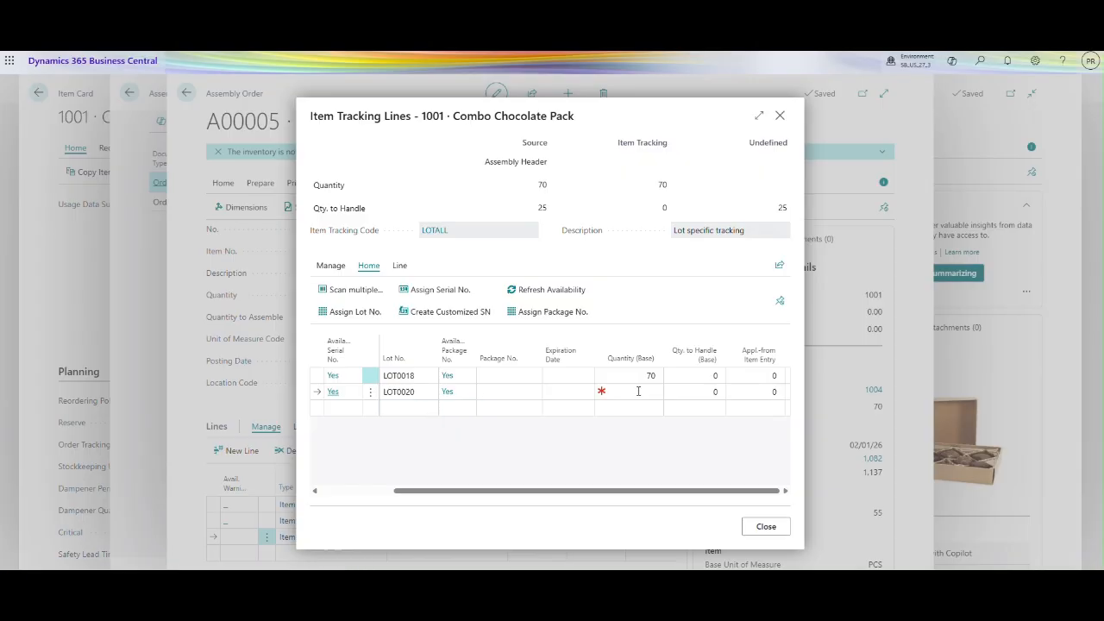
left_click(642, 391)
type("55")
key("Tab")
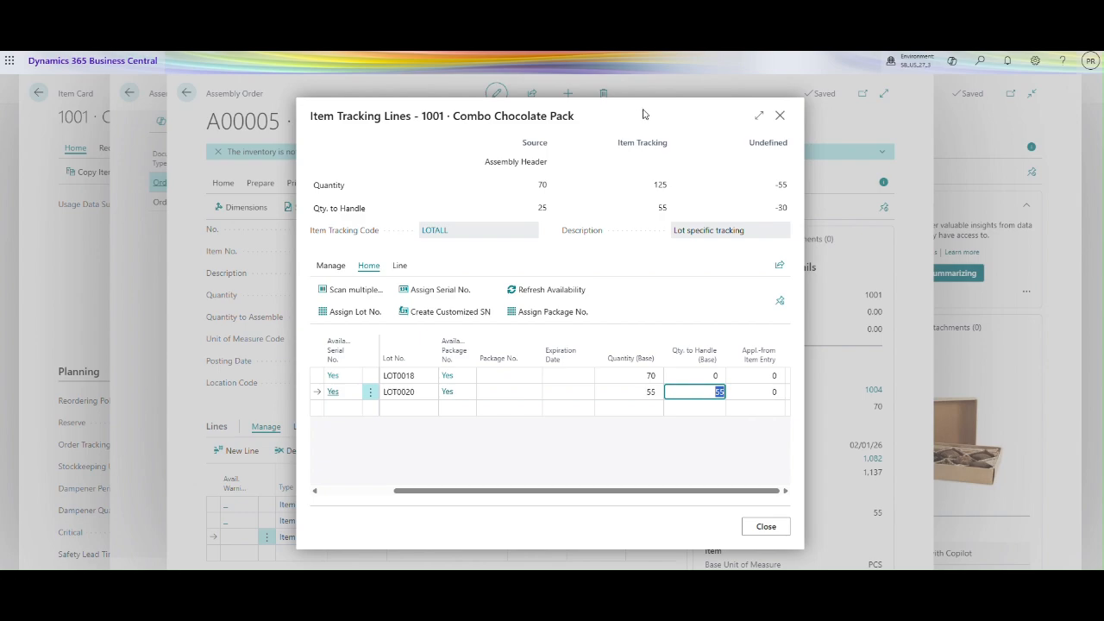
left_click(675, 113)
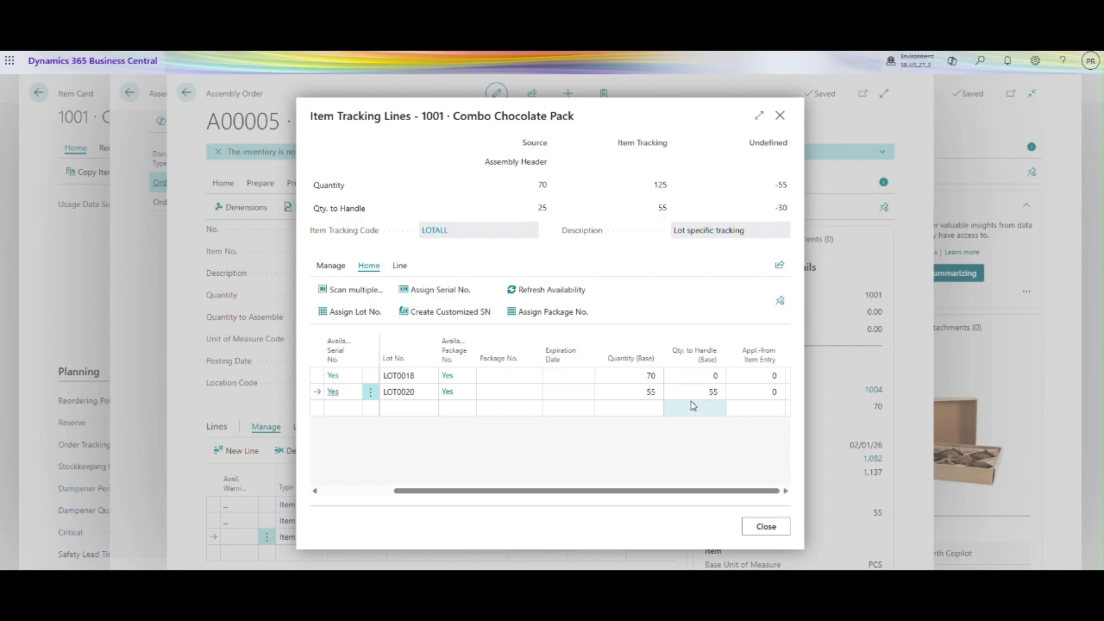
Step: Set the new lot's quantity to handle (base) to 25 and try to close the item tracking lines, declining to discard the corrections
left_click(697, 392)
key("Delete")
type("2")
key("Tab")
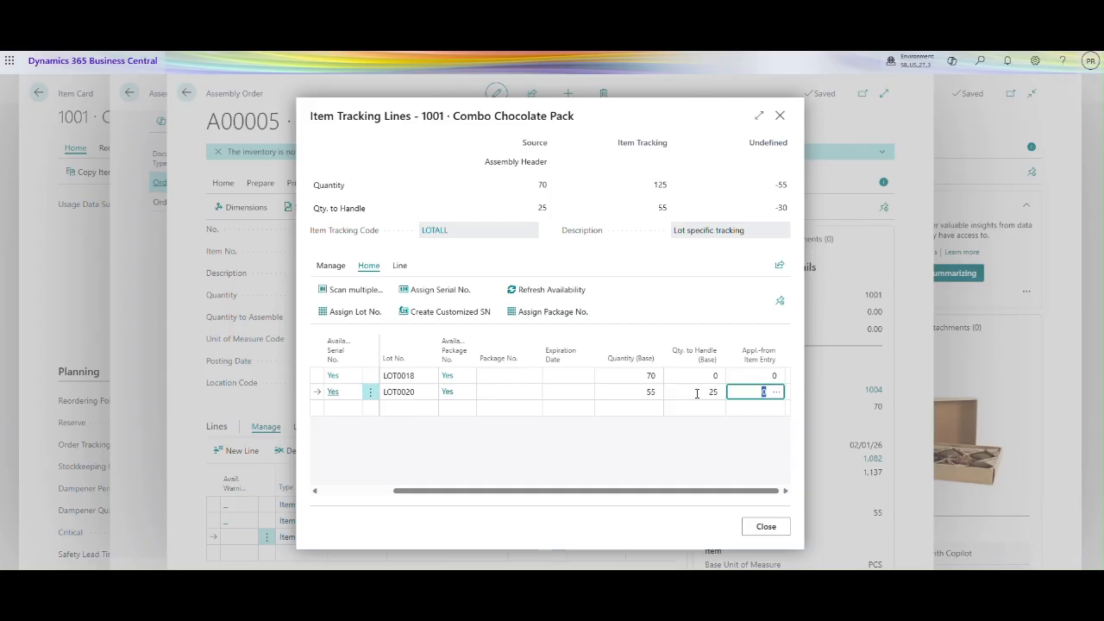
left_click(762, 527)
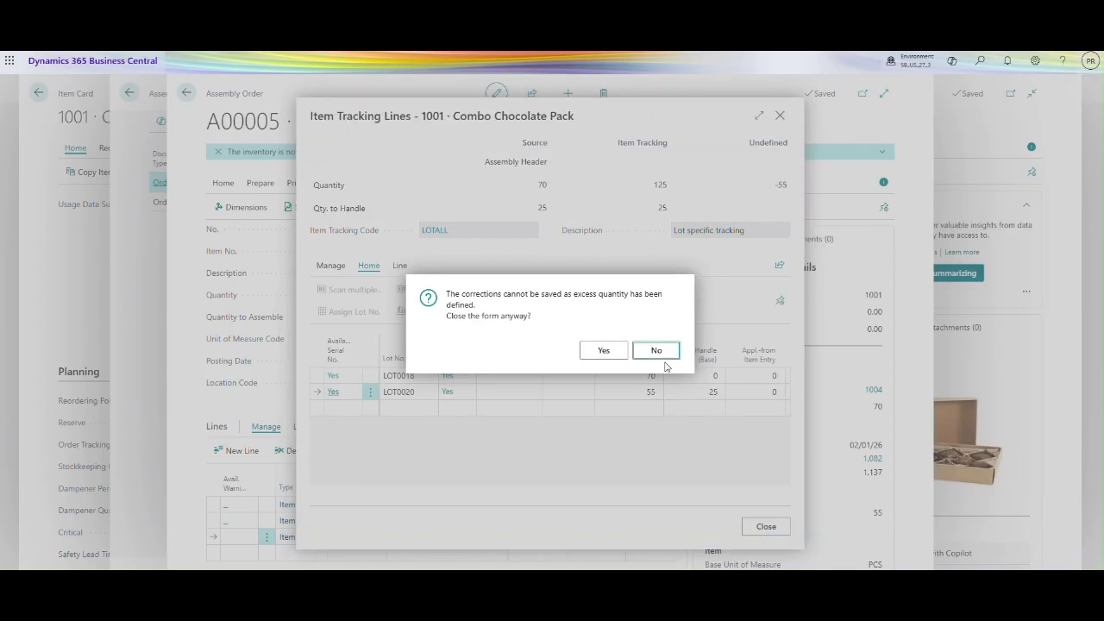
left_click(658, 355)
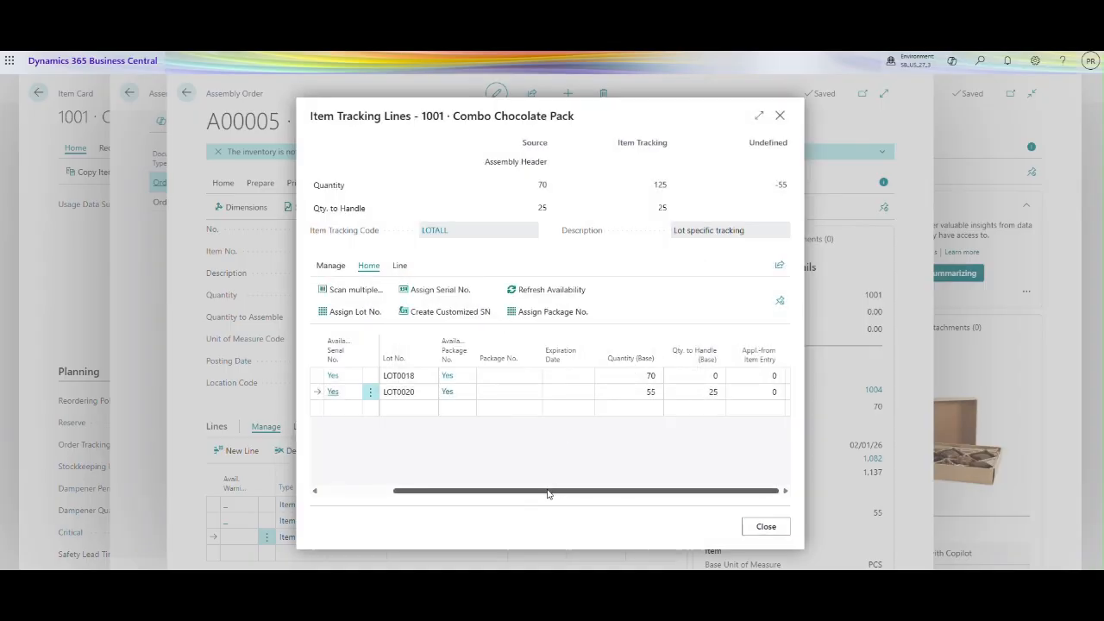
Step: Close the item tracking lines and agree to discard the corrections
left_click_drag(548, 494, 476, 493)
left_click(755, 527)
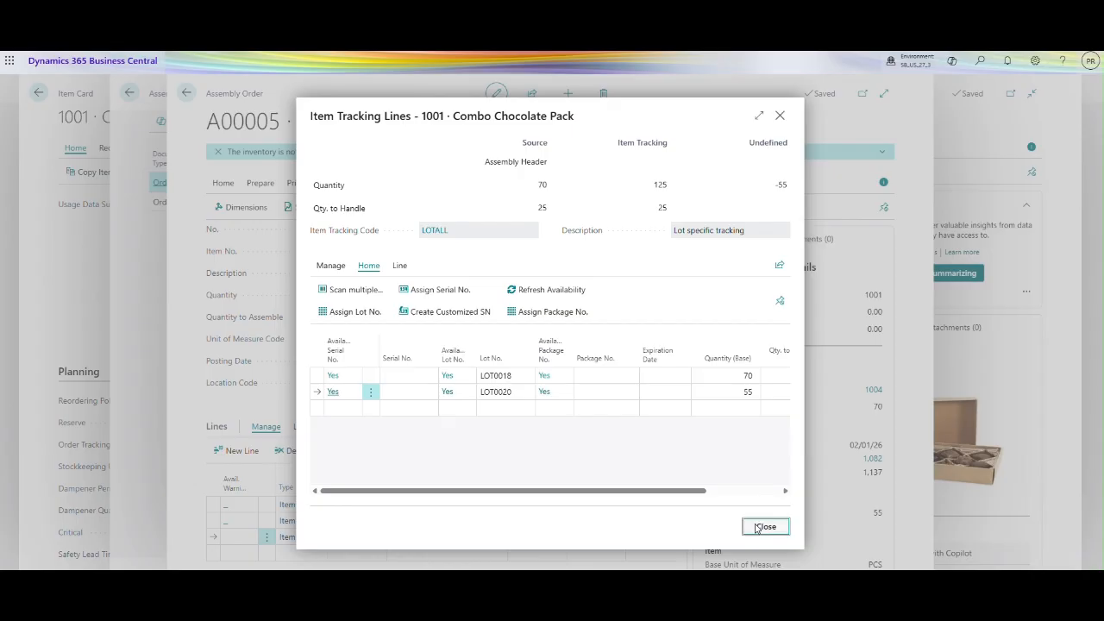
left_click(601, 349)
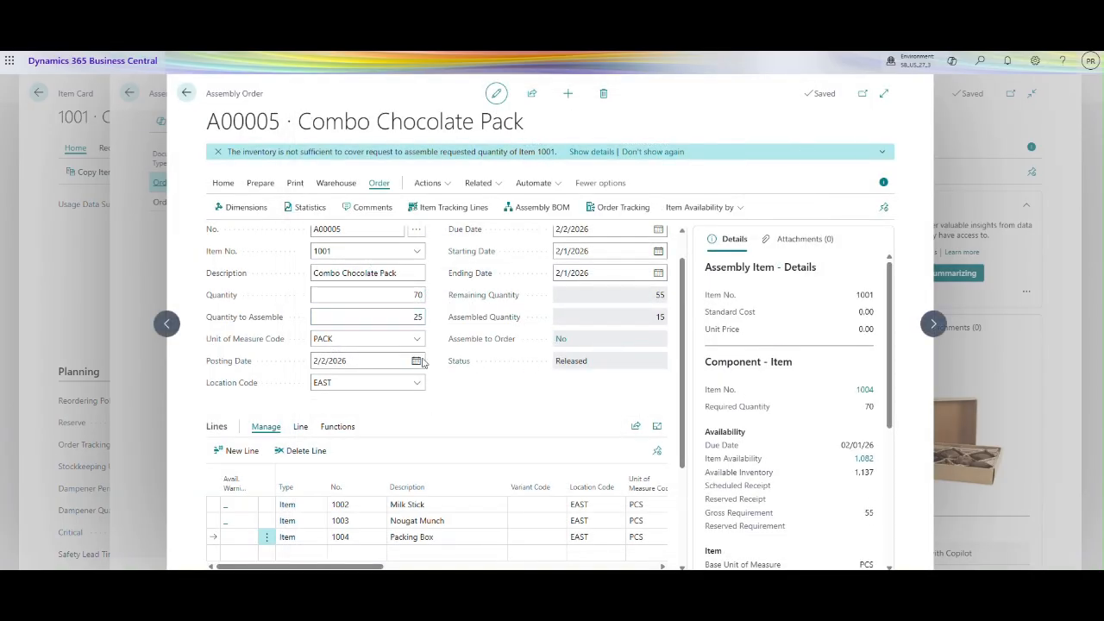
Step: Reopen the assembly order's item tracking lines and assign a new lot number on a second line
left_click(451, 208)
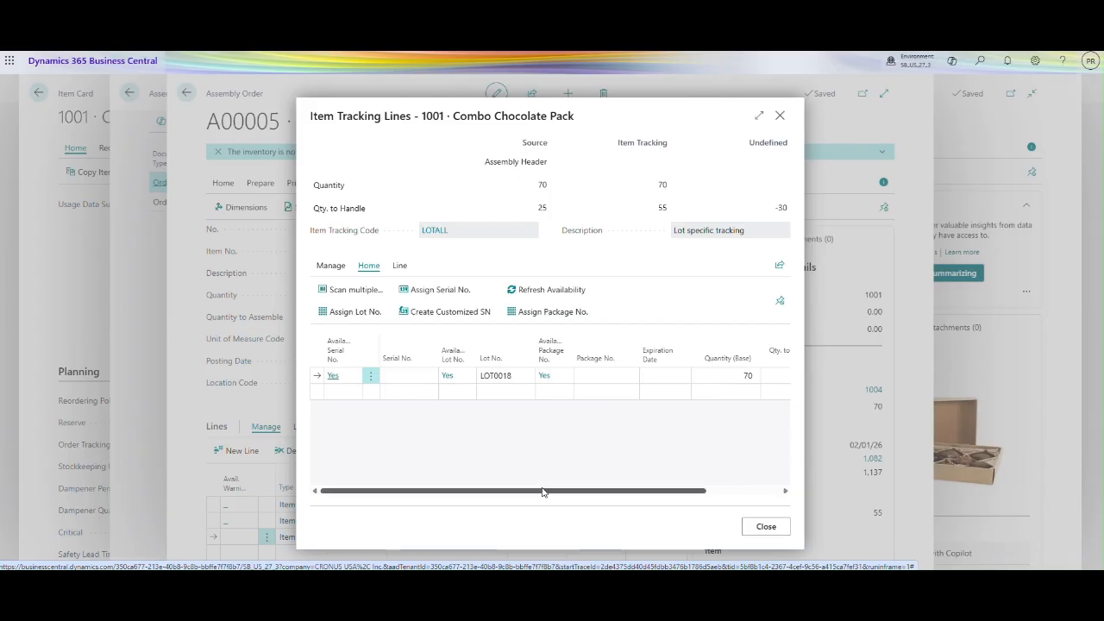
left_click_drag(544, 490, 503, 473)
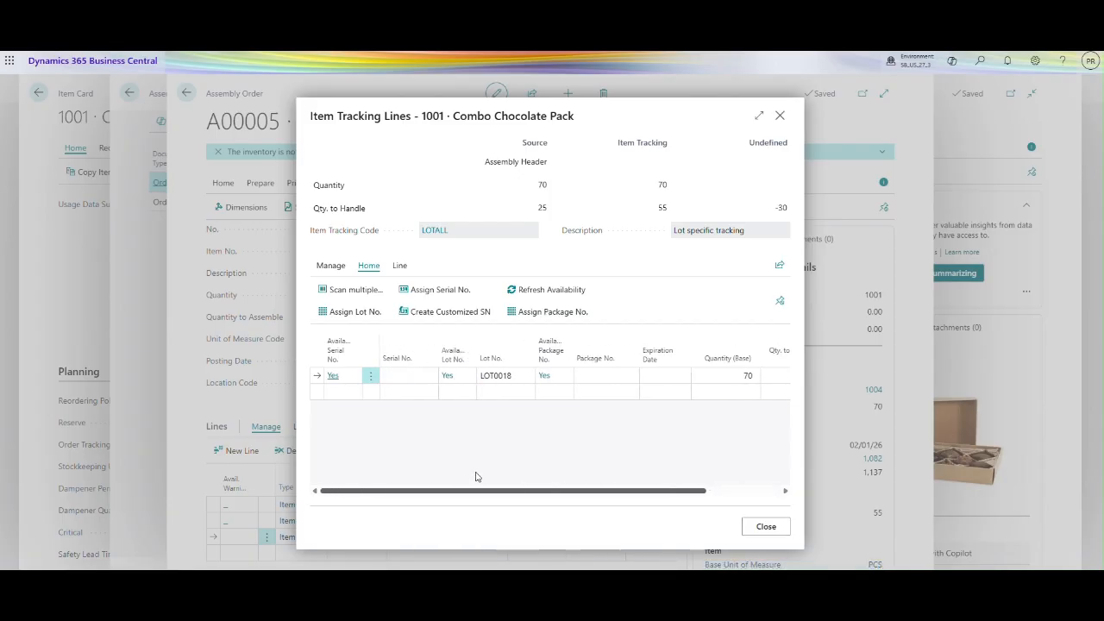
left_click(354, 316)
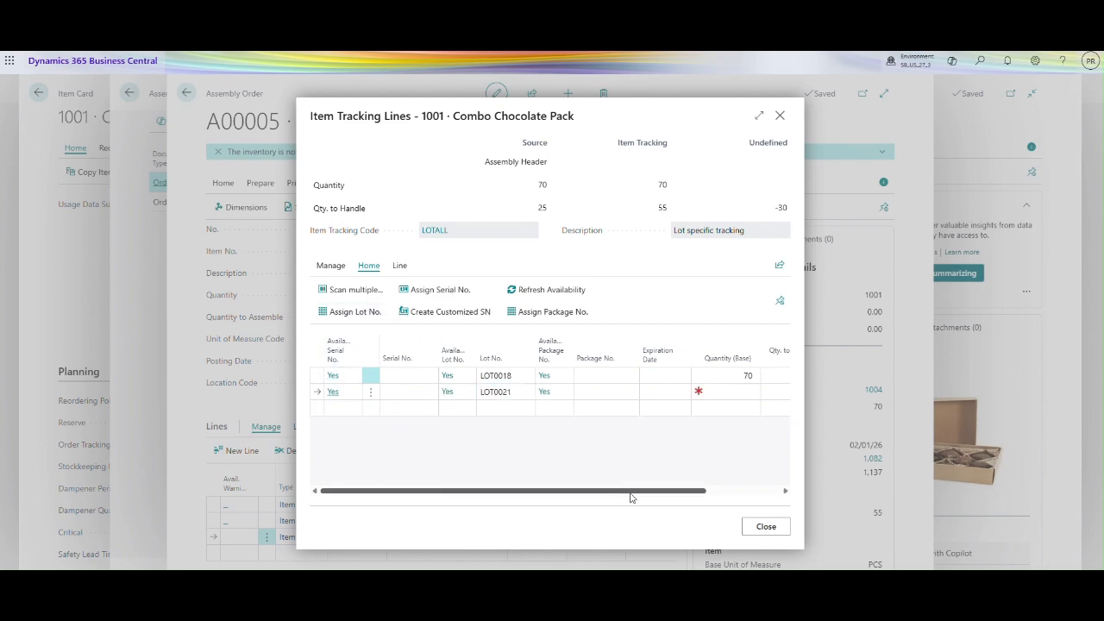
left_click_drag(629, 494, 717, 497)
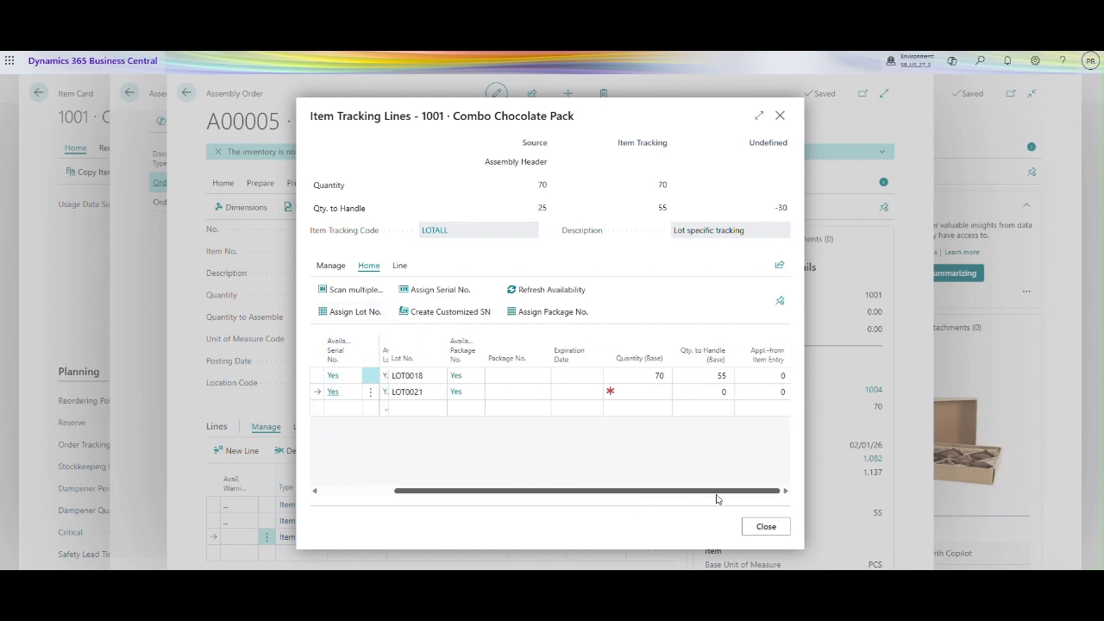
Step: Try quantities to handle (base) of 0 and 15 on the LOT0018 line
left_click(703, 377)
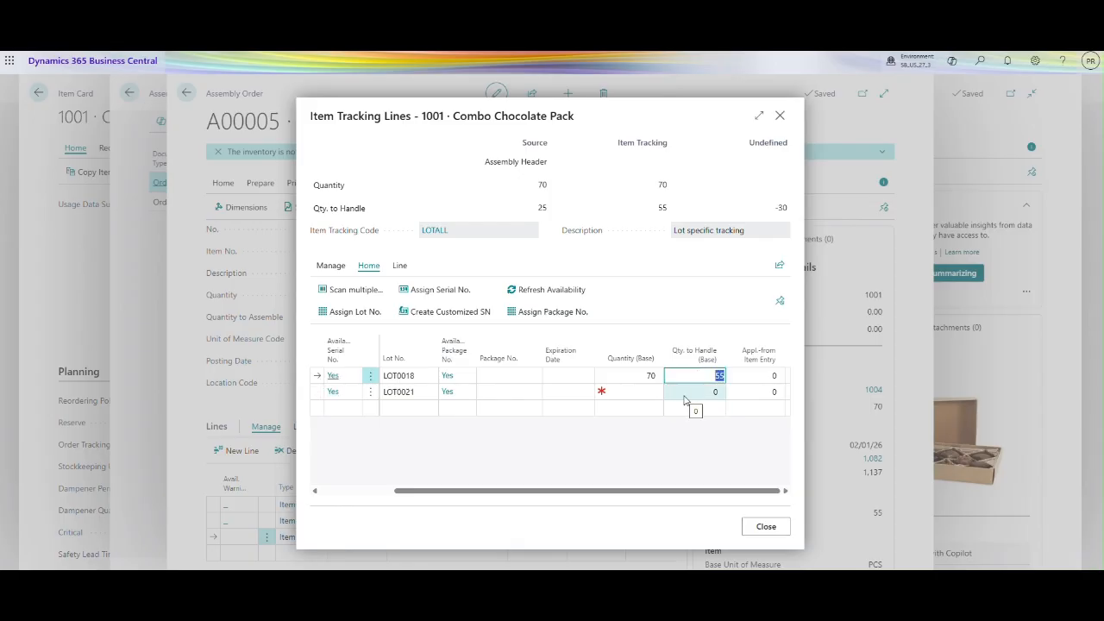
type("0")
key("Tab")
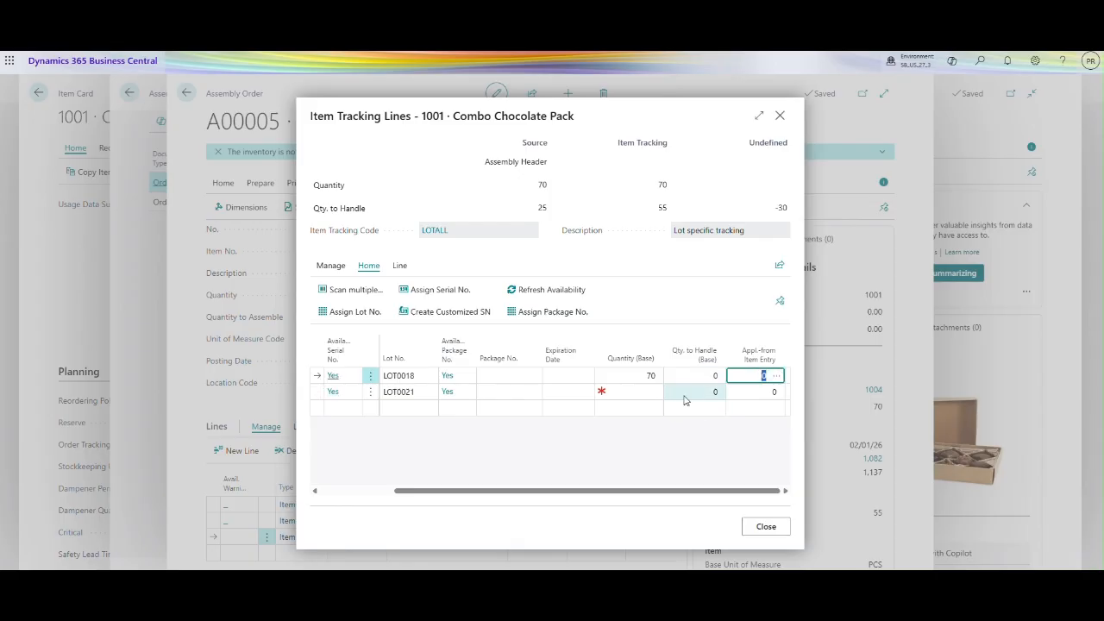
left_click(697, 377)
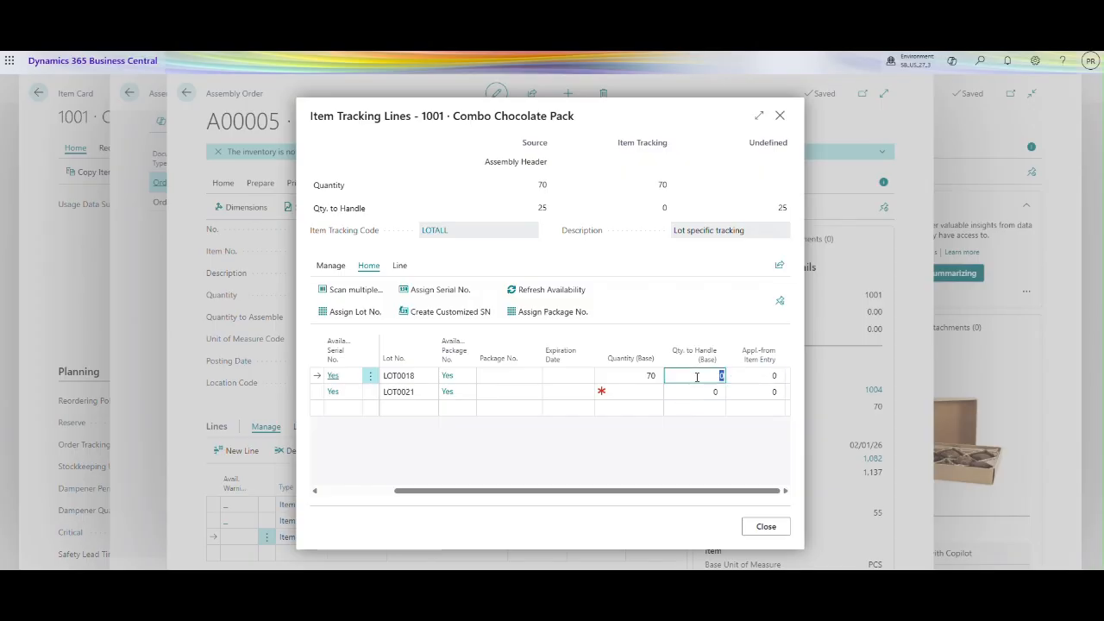
type("15")
key("Tab")
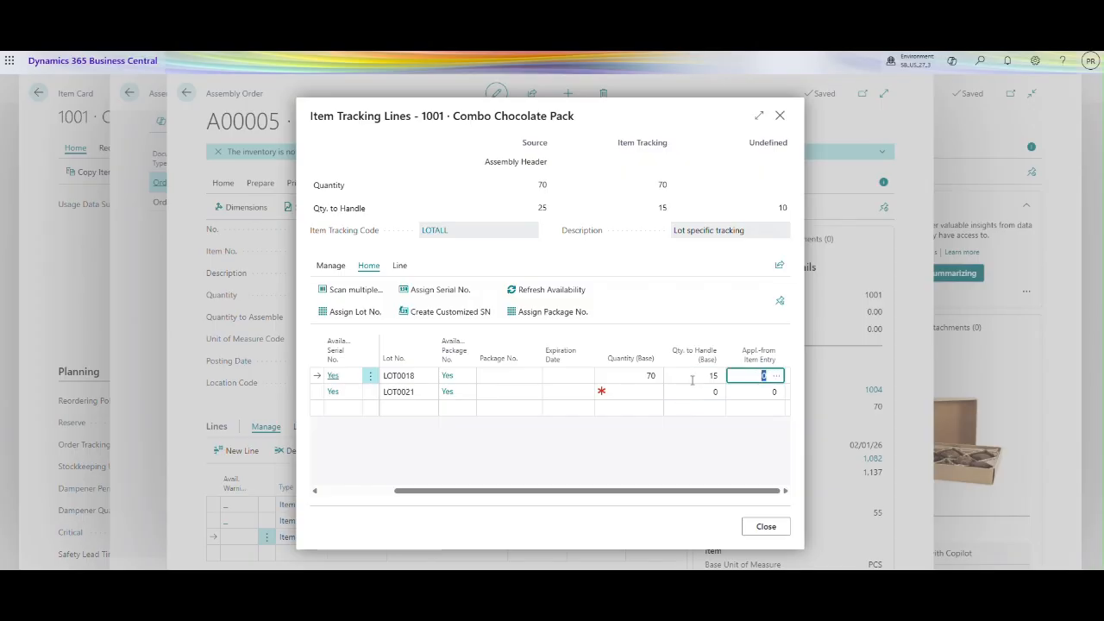
Step: Set LOT0021's quantity (base) to 55 and quantity to handle (base) to 25, and try to close the lines, declining to discard the corrections
left_click(637, 395)
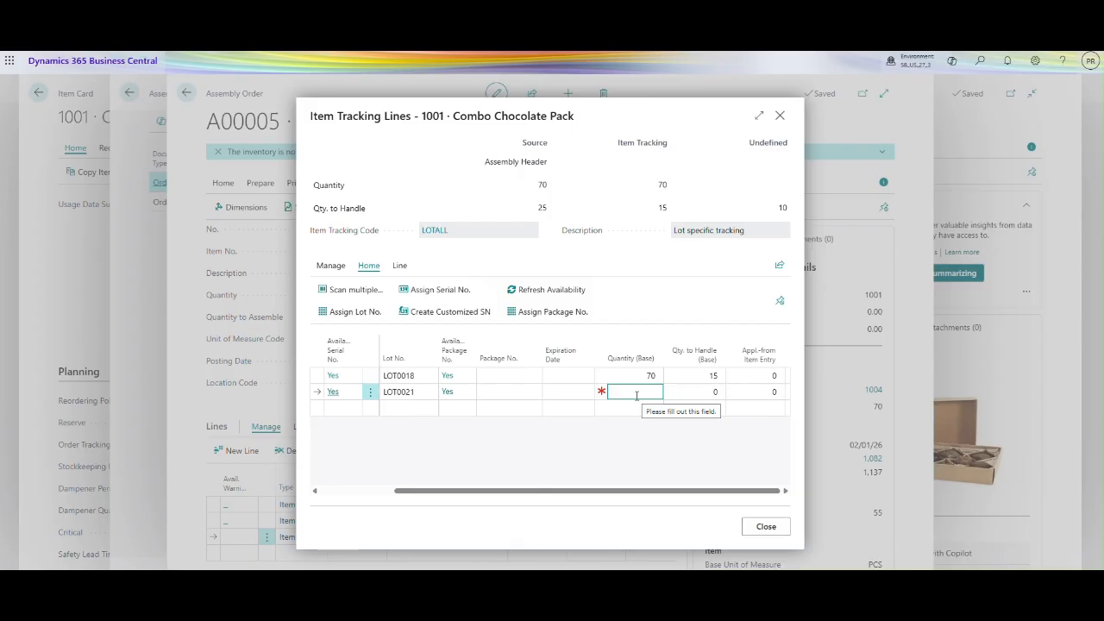
type("55")
key("Tab")
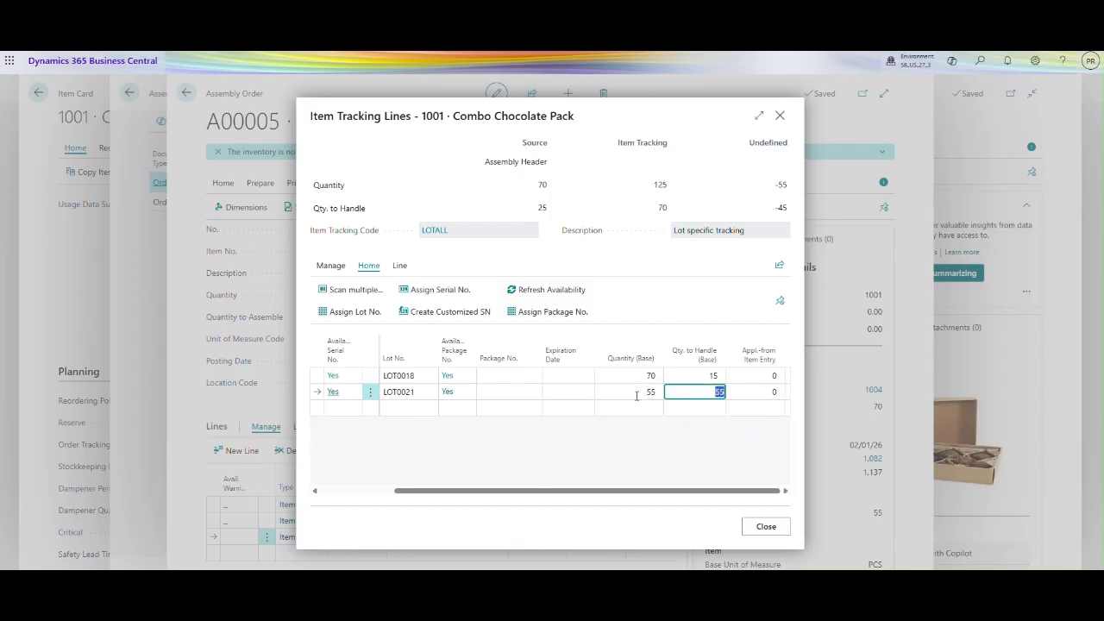
type("25")
key("Tab")
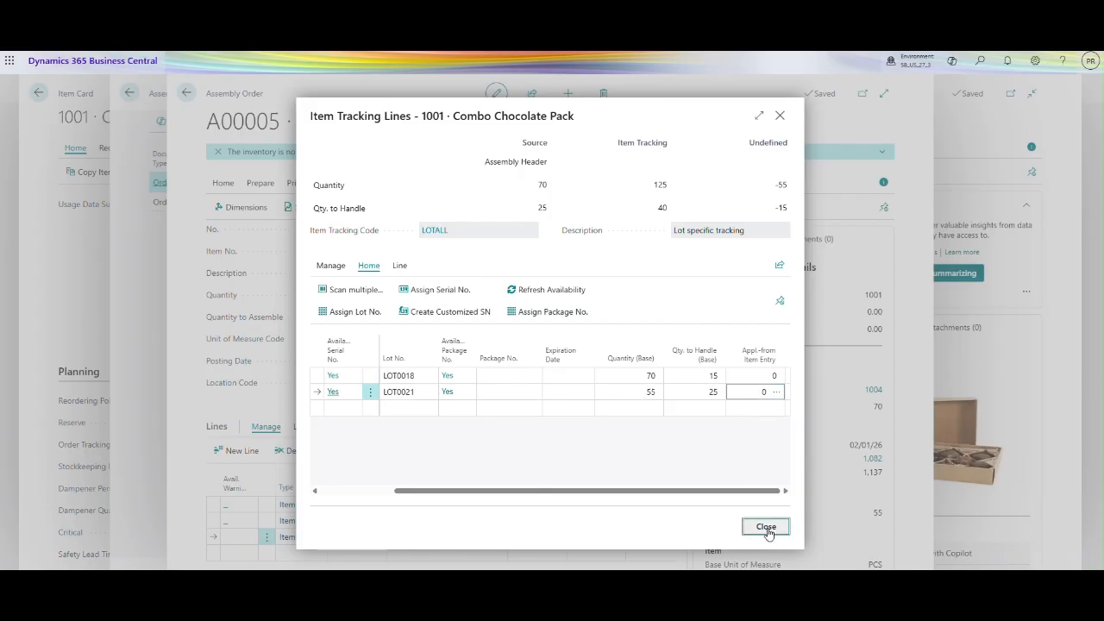
left_click(766, 528)
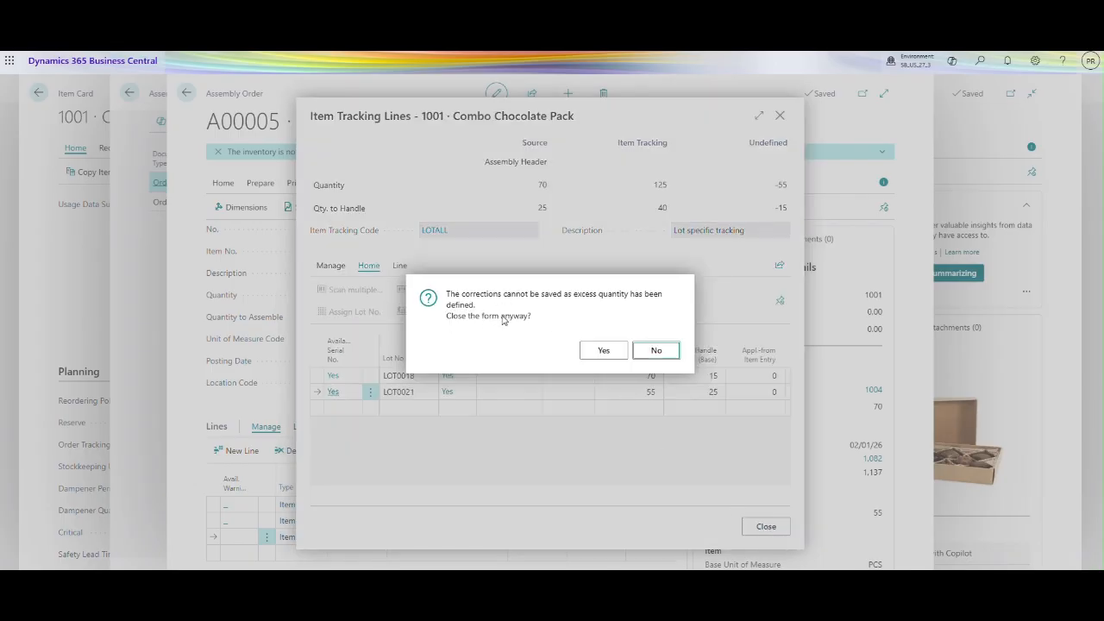
left_click(656, 352)
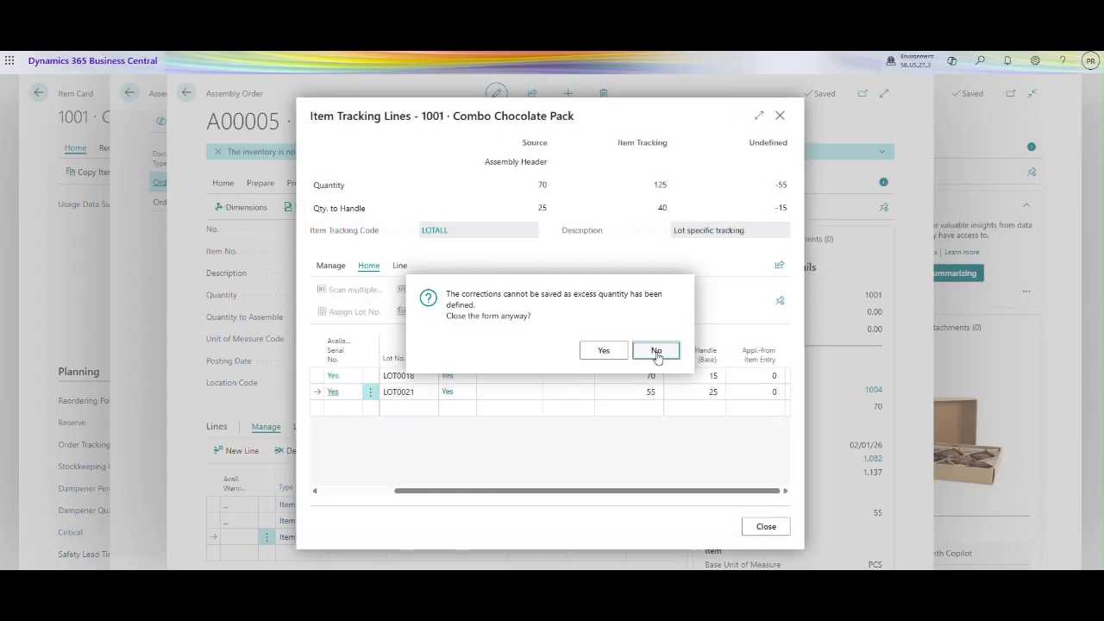
Step: Set LOT0018's quantity (base) to 15 and quantity to handle (base) to 0, and close the item tracking lines
left_click(635, 376)
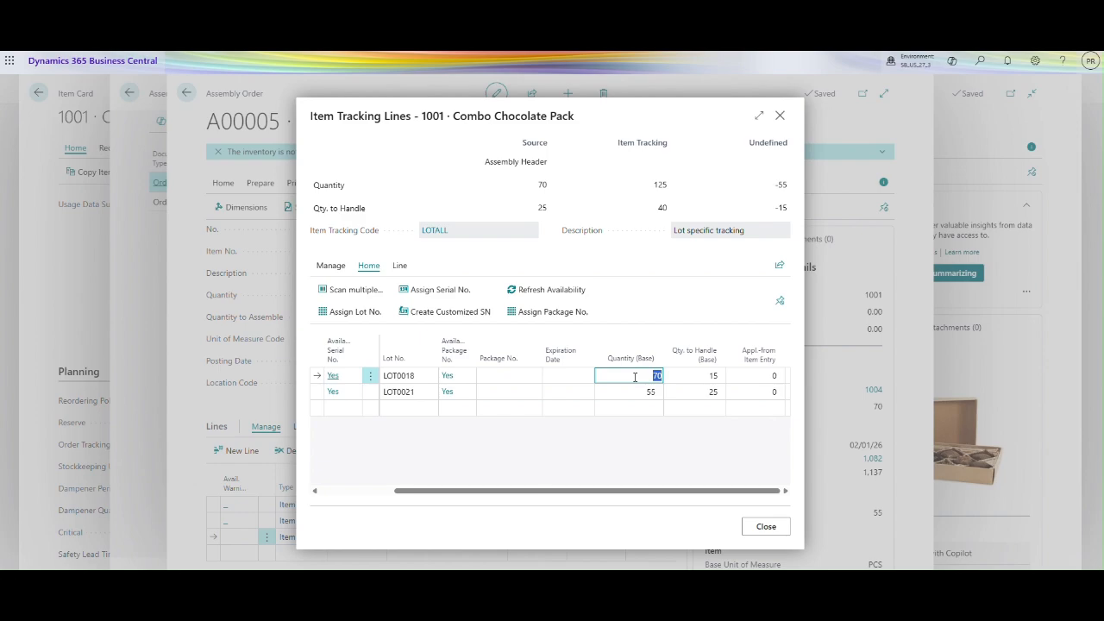
type("15")
key("Tab")
type("0")
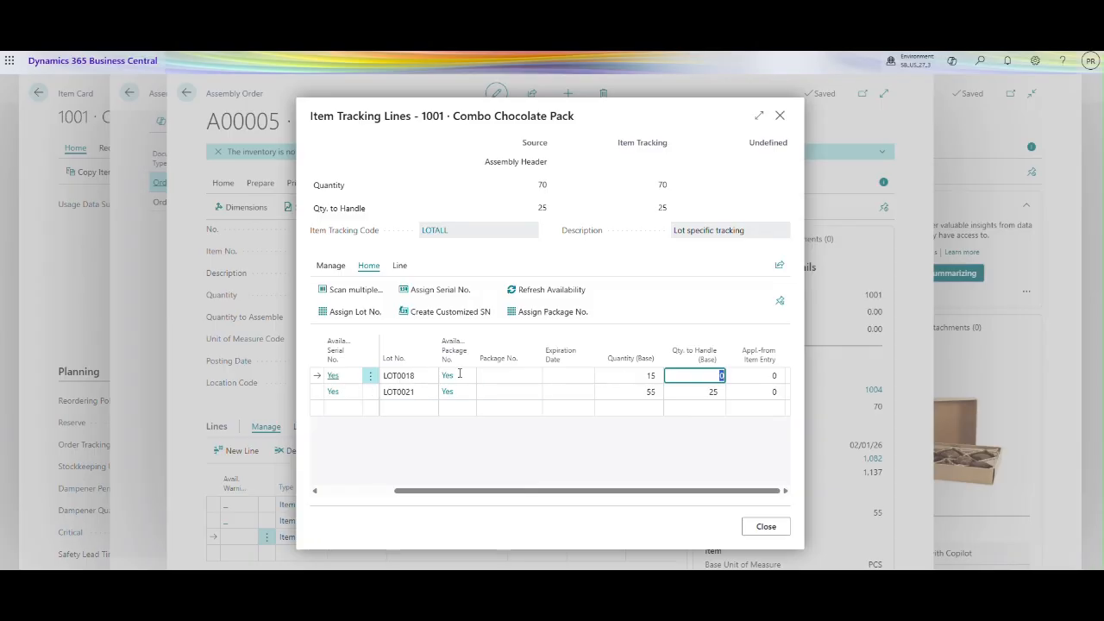
left_click(642, 376)
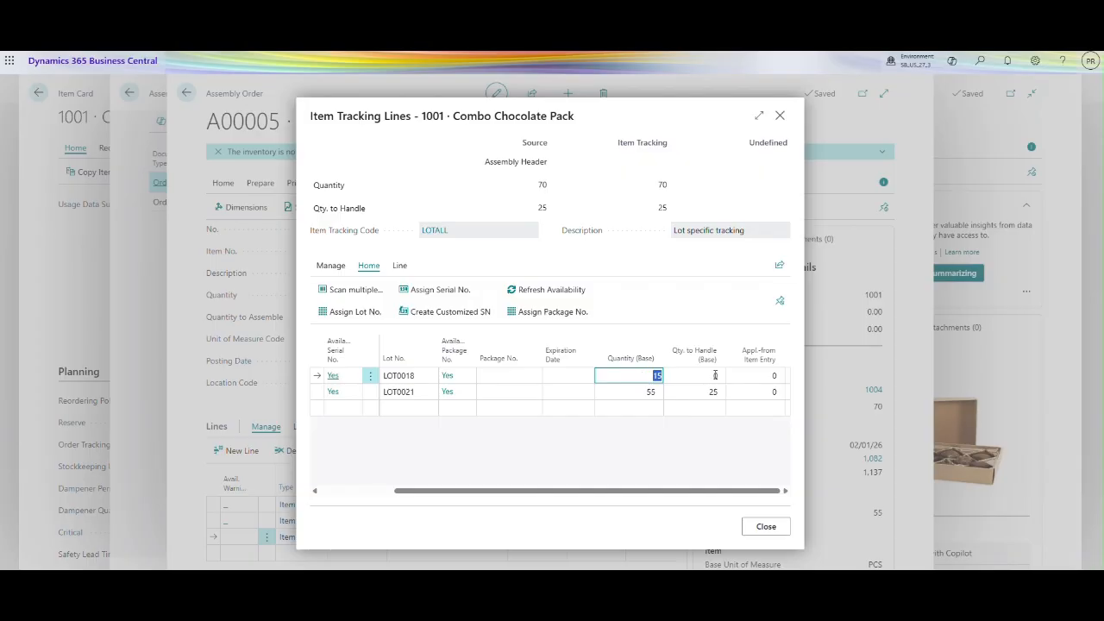
left_click(639, 393)
left_click(721, 395)
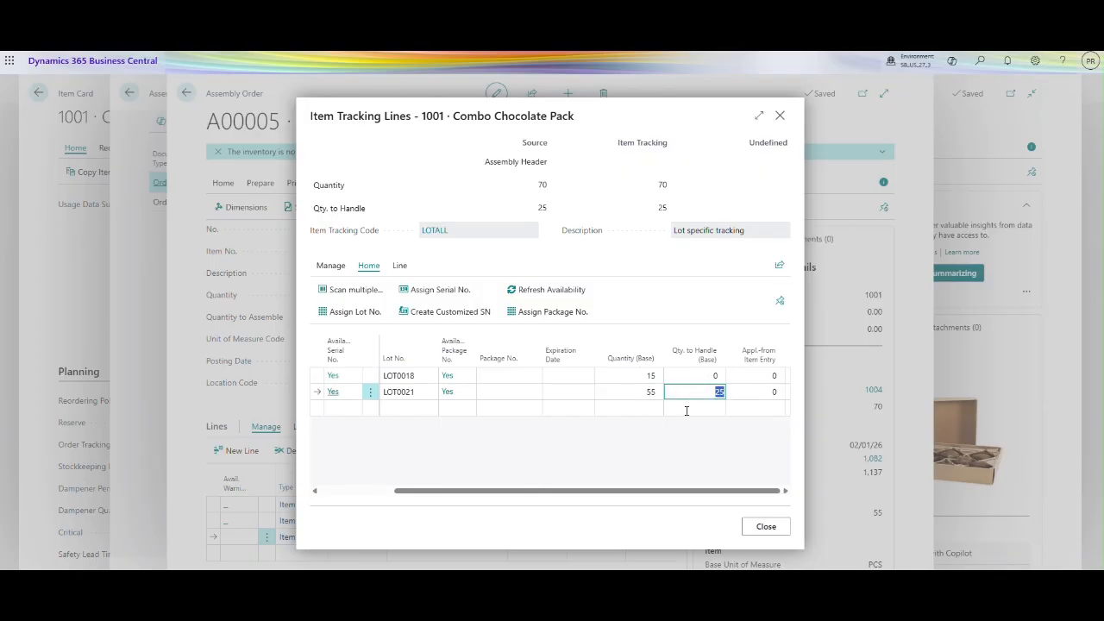
left_click(754, 527)
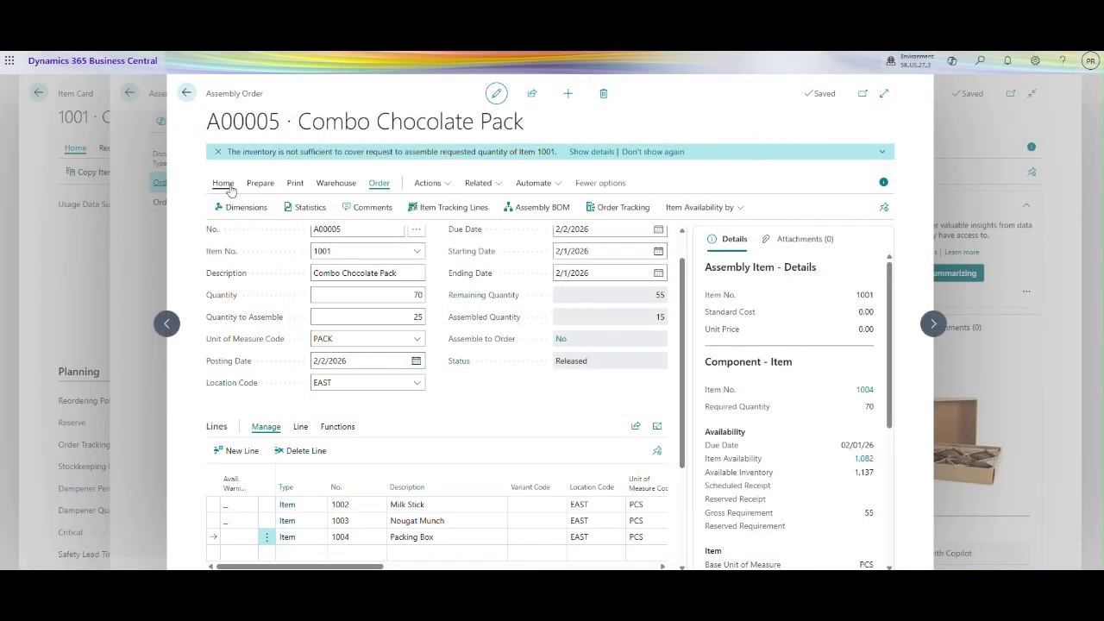
Step: Post the assembly order for the 25 packs and review the component lines' consumed and remaining quantities
left_click(222, 183)
left_click(254, 208)
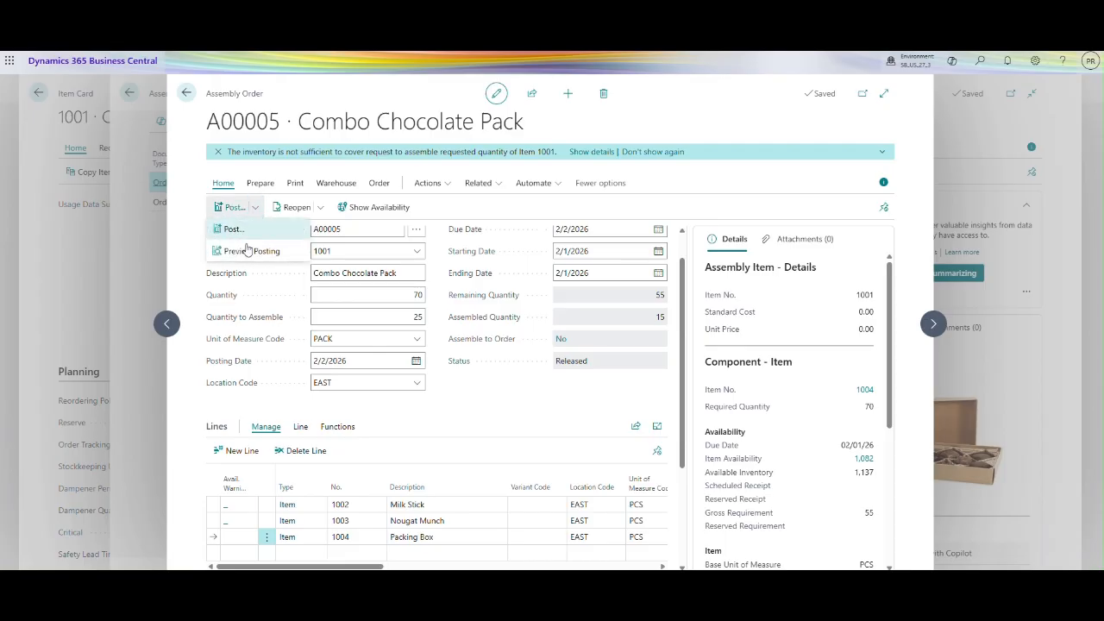
left_click(232, 229)
left_click(603, 351)
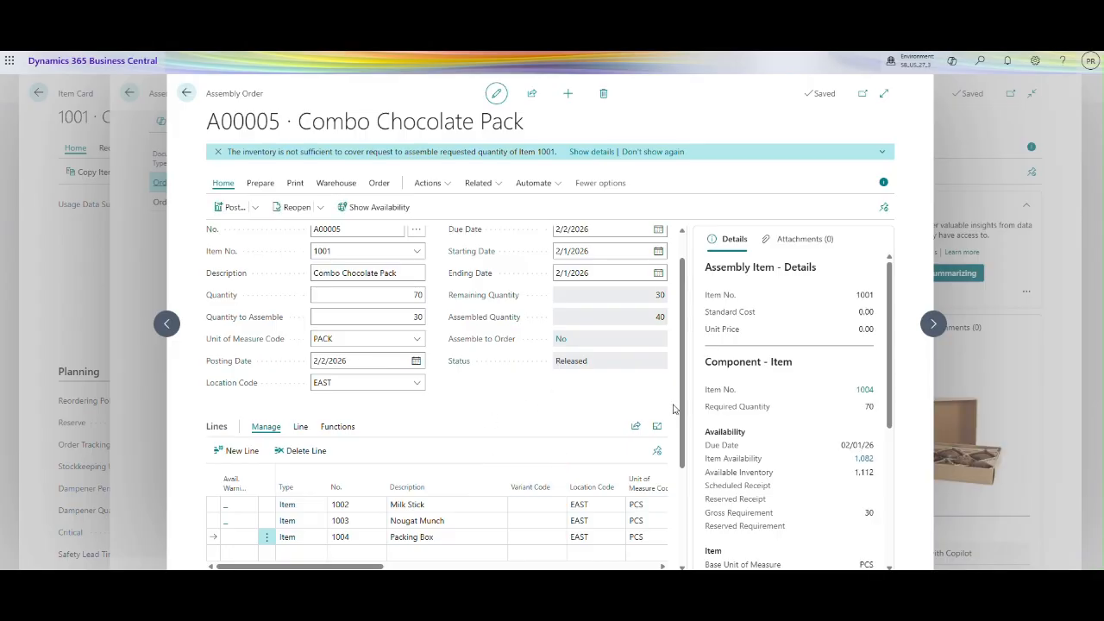
scroll(681, 413, "down", 3)
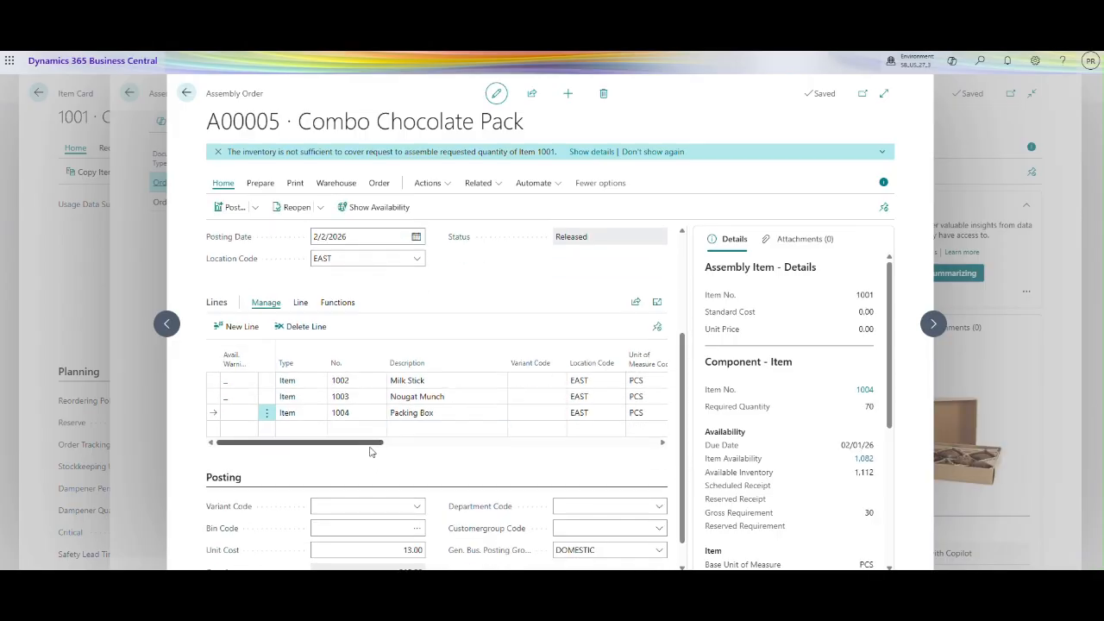
left_click_drag(374, 443, 510, 449)
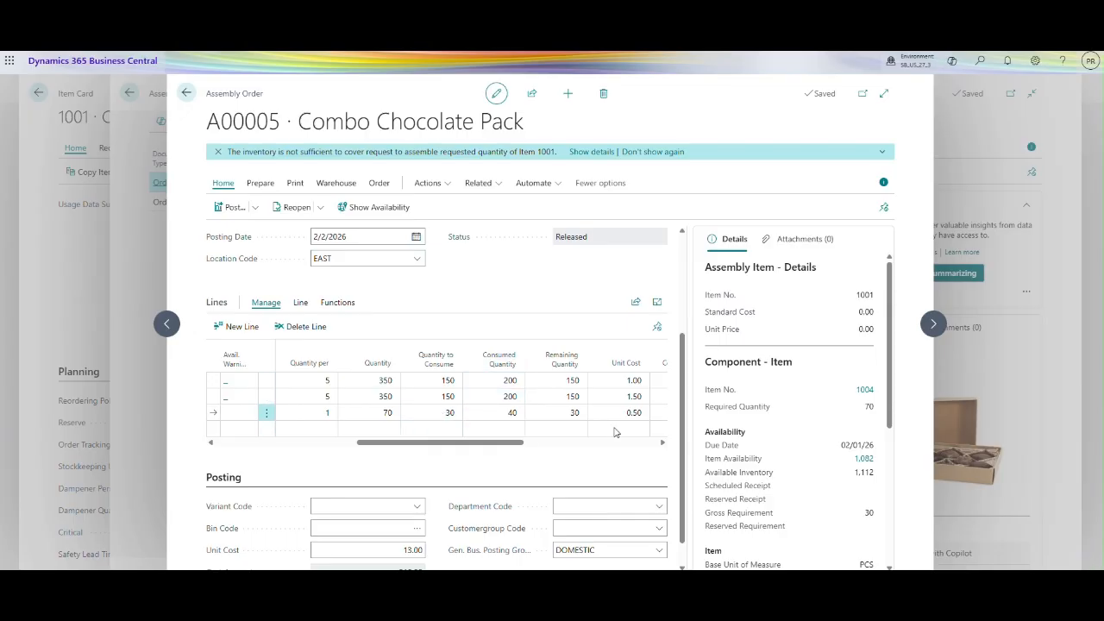
Step: Set the assembly order's quantity to assemble to 10
left_click_drag(687, 384, 682, 306)
left_click(407, 317)
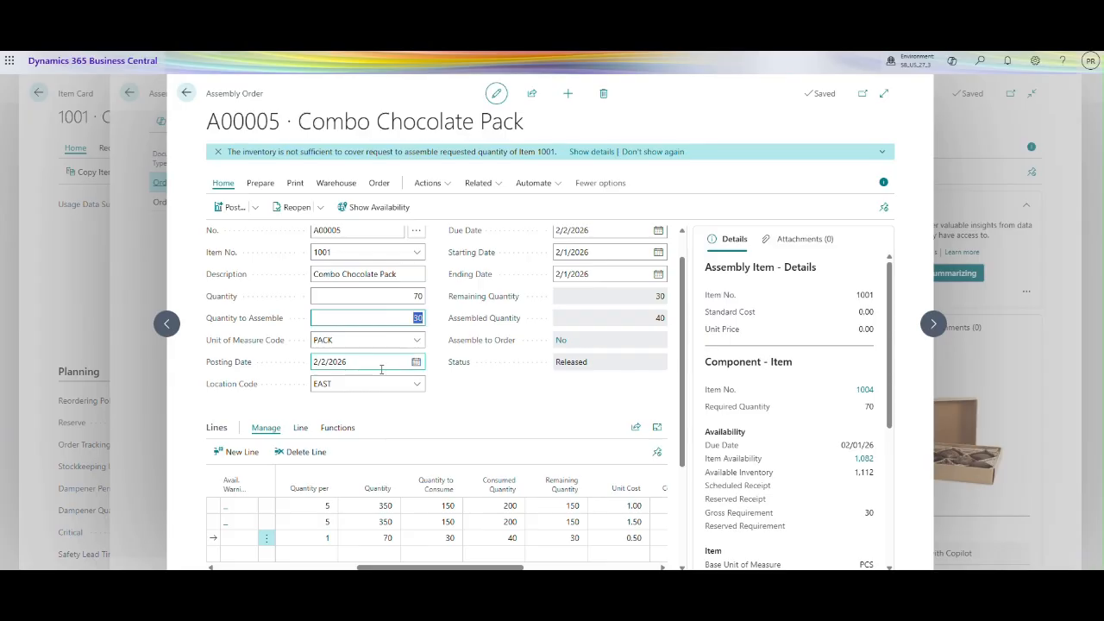
type("10")
key("Tab")
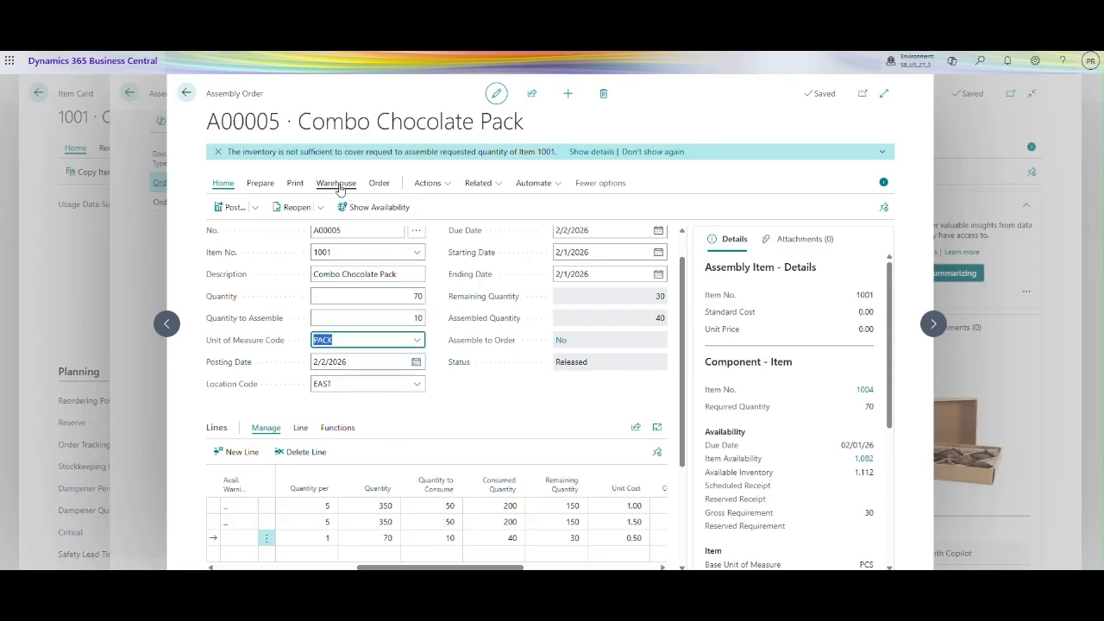
Step: Open the assembly order's item tracking lines and assign a new lot number on a third line
left_click(379, 183)
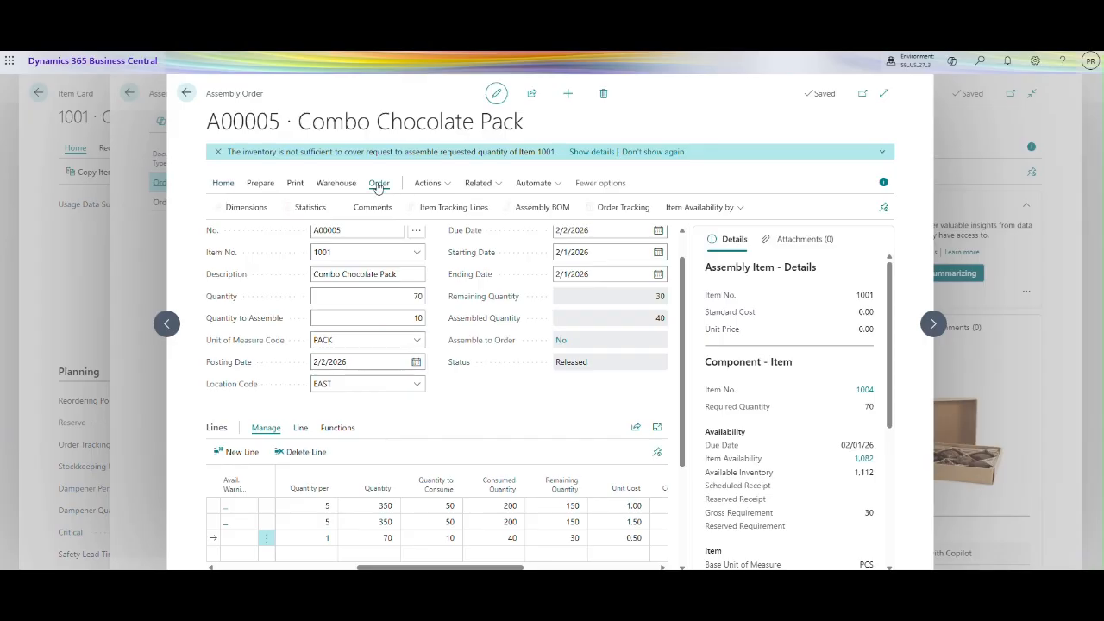
left_click(456, 209)
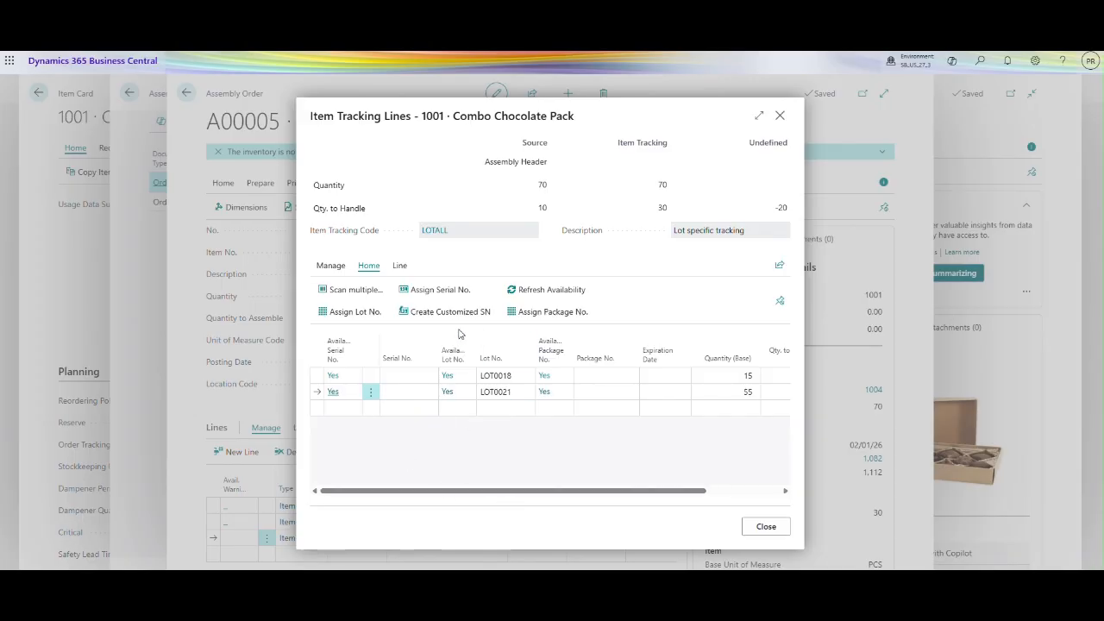
left_click(354, 312)
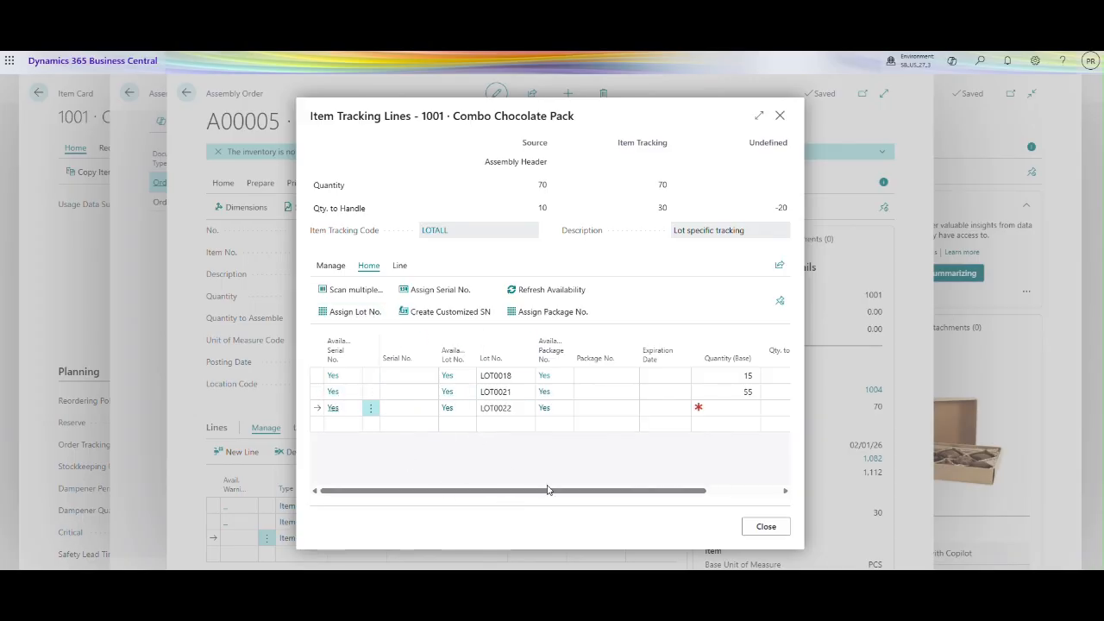
left_click_drag(546, 490, 647, 501)
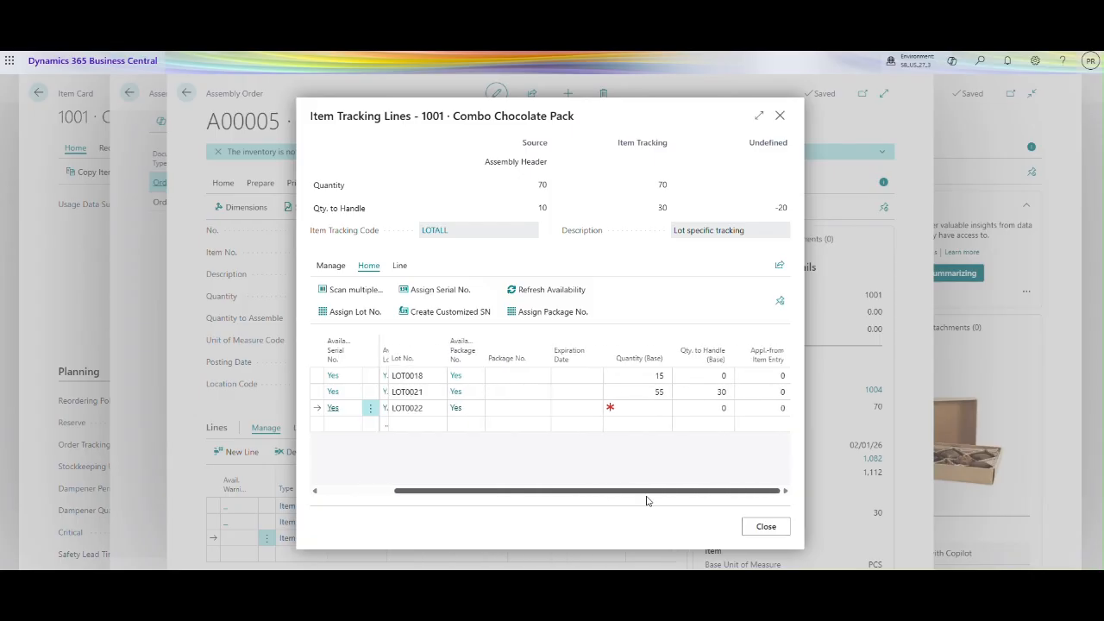
Step: Set the quantity (base) of LOT0021 to 25
left_click(630, 392)
type("2")
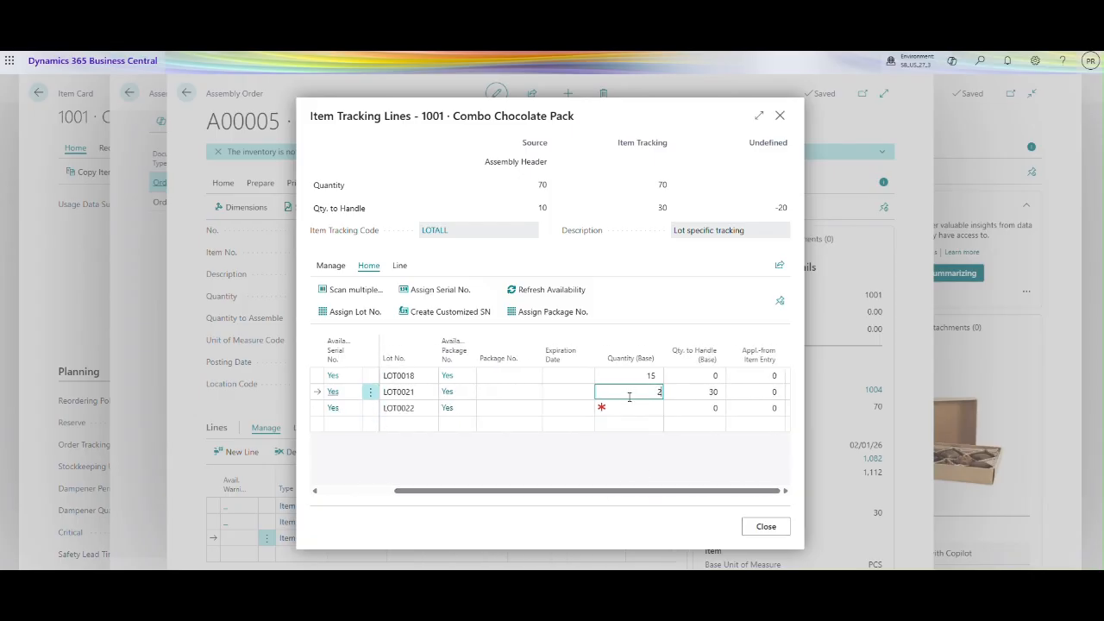
type("5")
key("Tab")
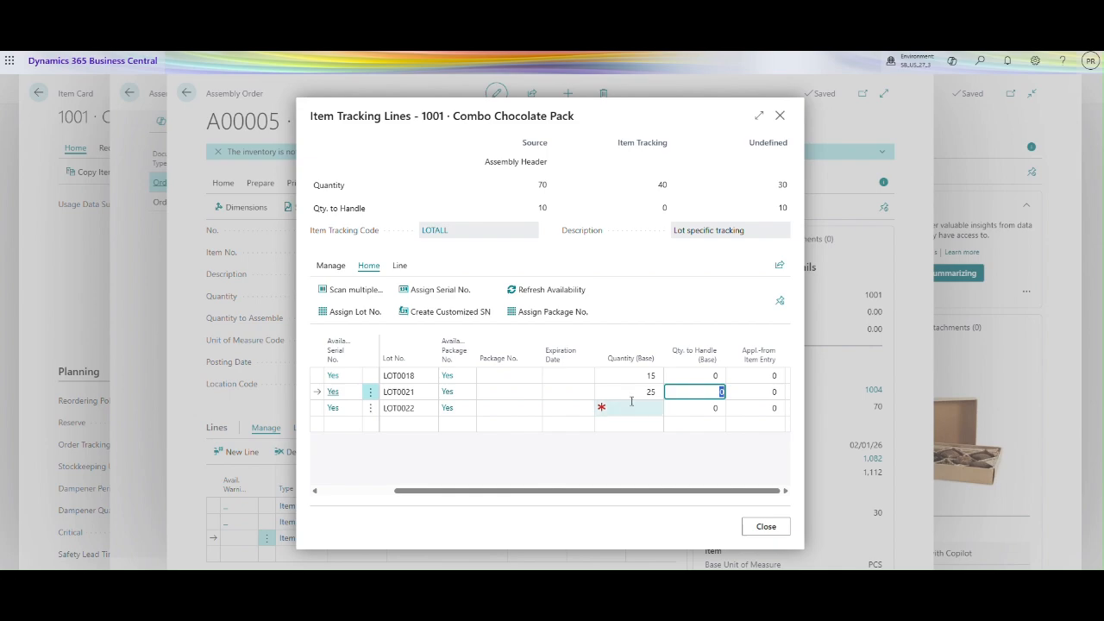
Step: Set LOT0022's quantity (base) to 30 and its quantity to handle (base) to 10
left_click(635, 407)
type("30")
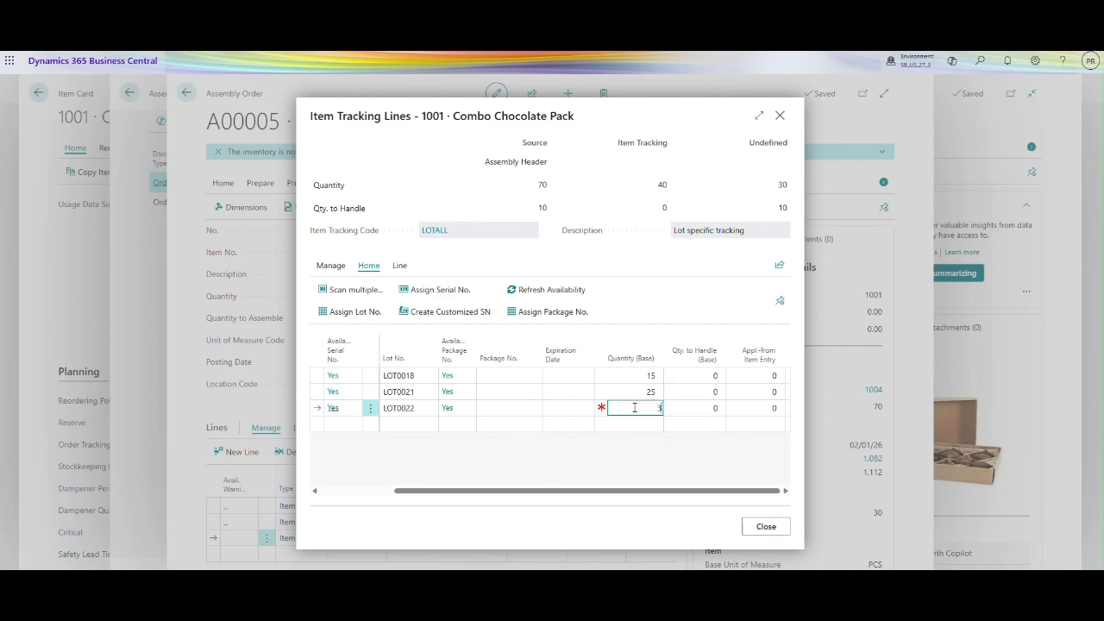
key("Tab")
type("1")
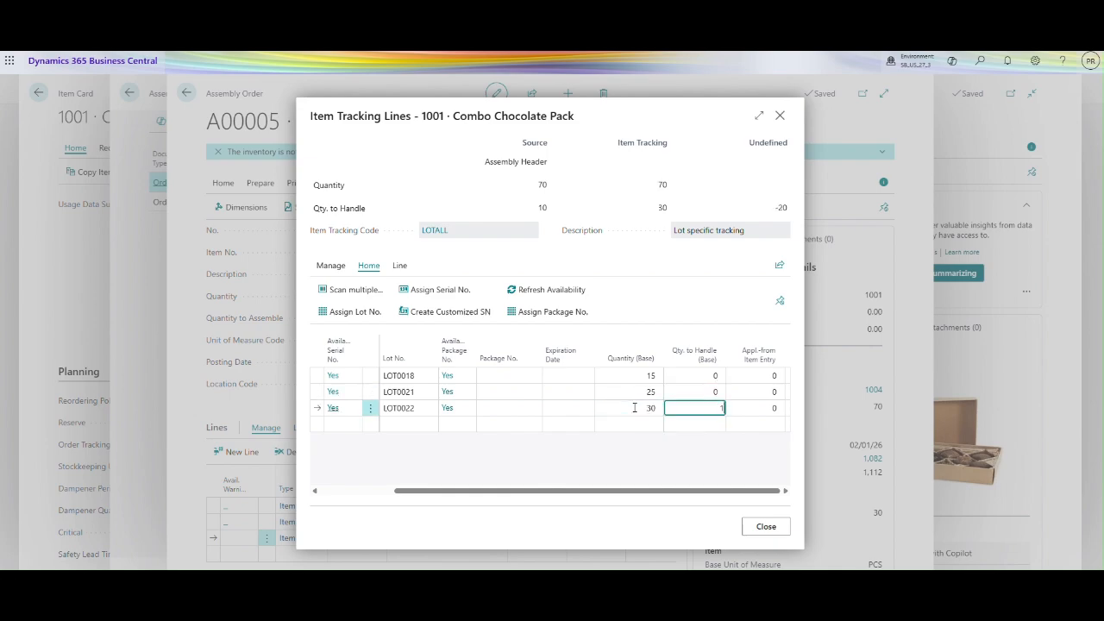
type("0")
key("Tab")
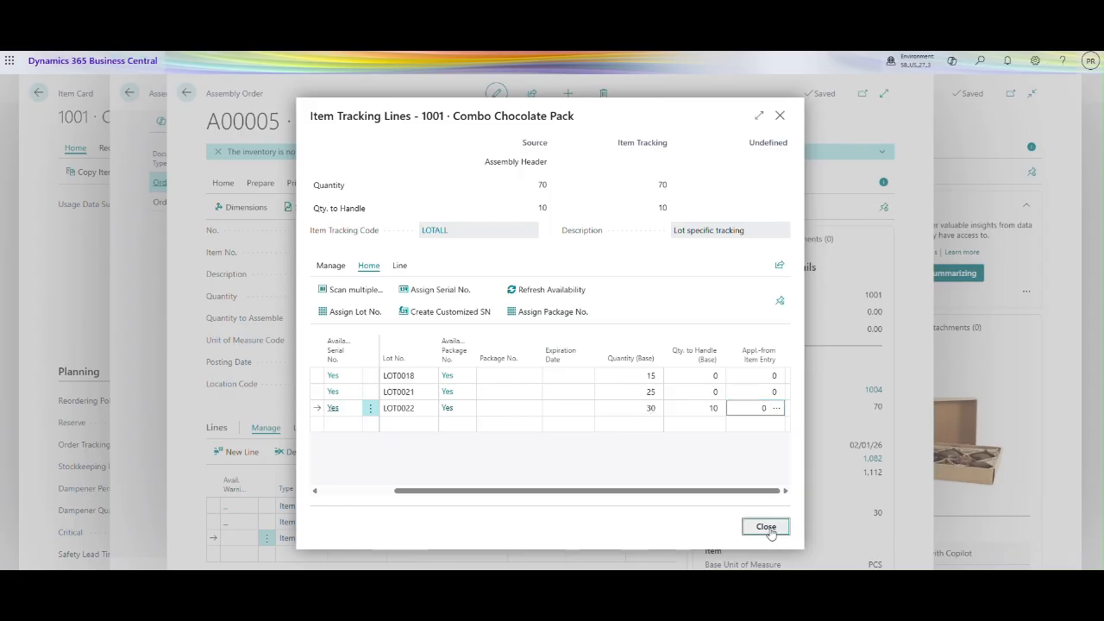
Step: Close the assembly order's item tracking lines
left_click(766, 527)
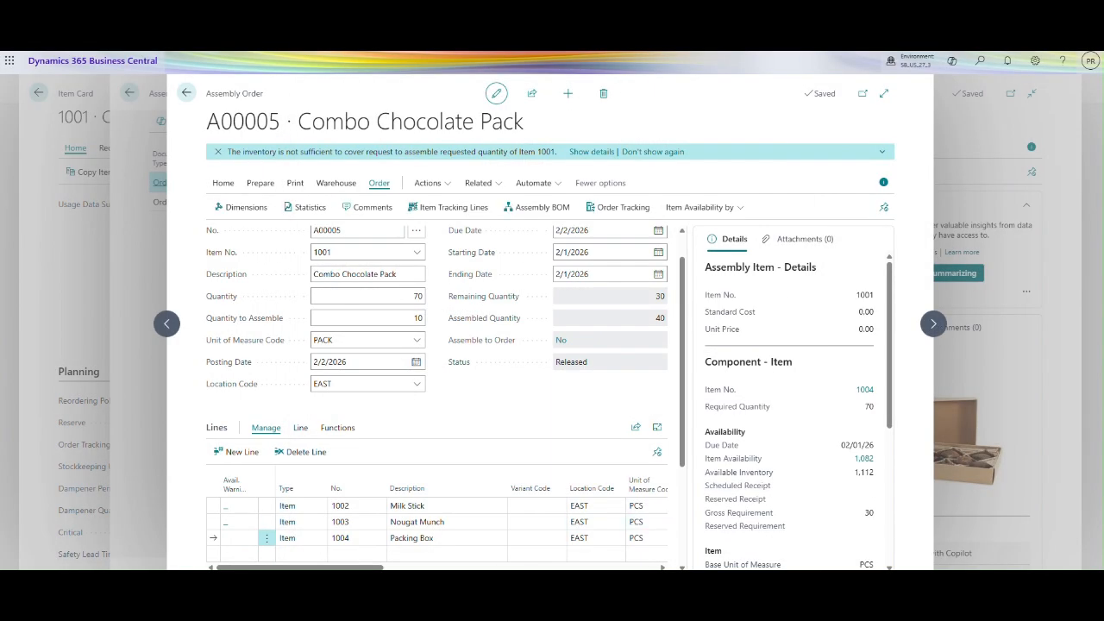
left_click_drag(383, 568, 502, 568)
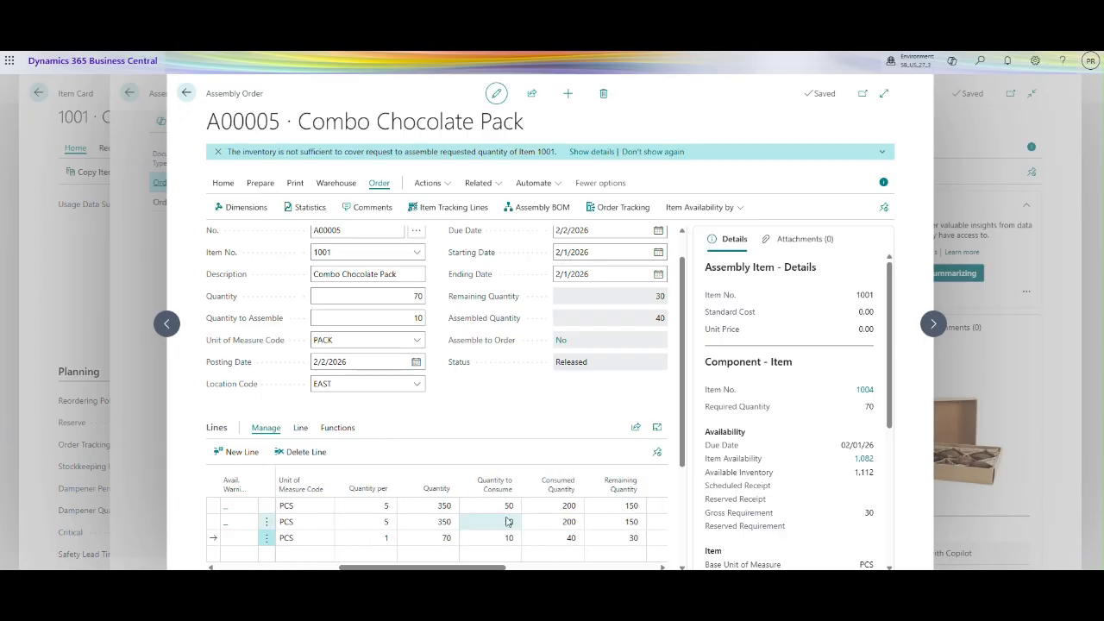
Step: Set the Packing Box line's quantity to consume to 25 and then back to 10
left_click(491, 537)
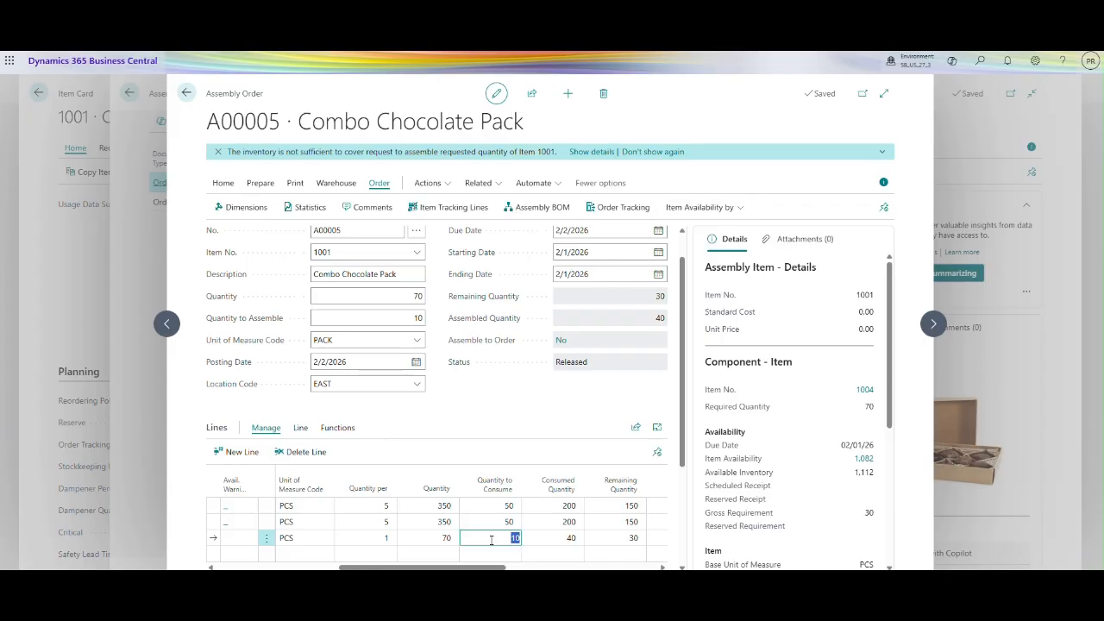
type("25")
key("Tab")
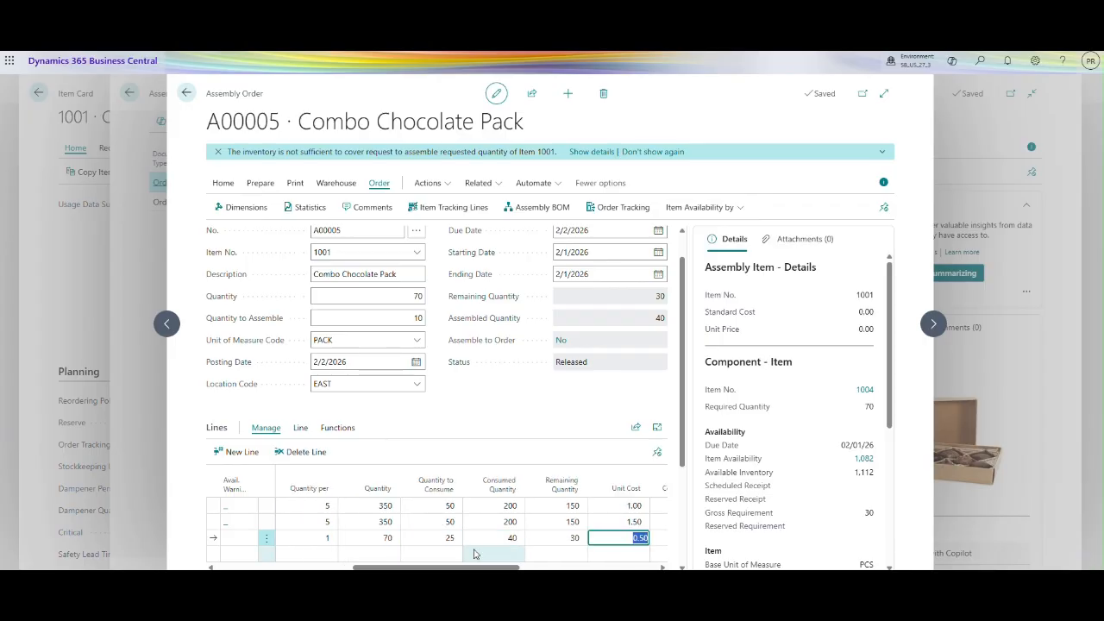
left_click(437, 536)
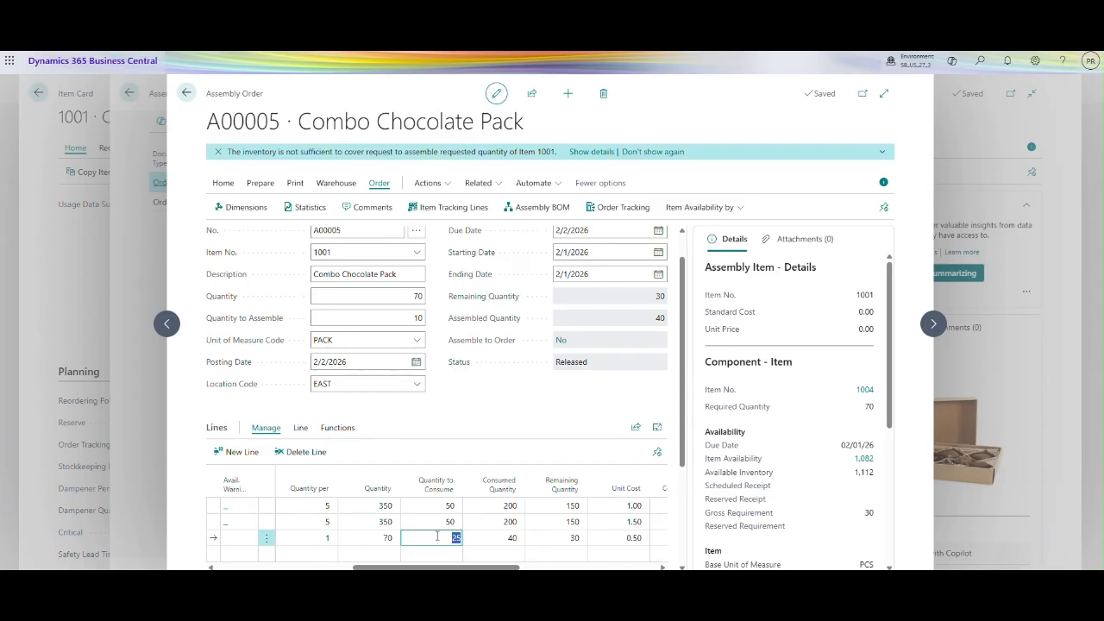
type("10")
key("Tab")
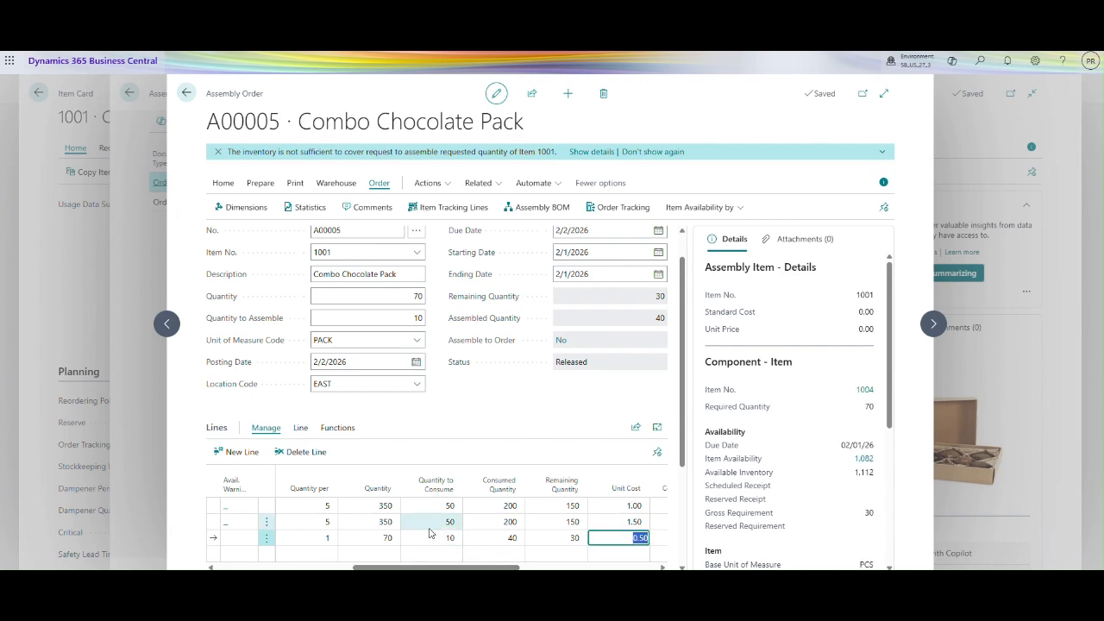
Step: Try to set the Packing Box line's quantity to consume to 35
left_click(428, 538)
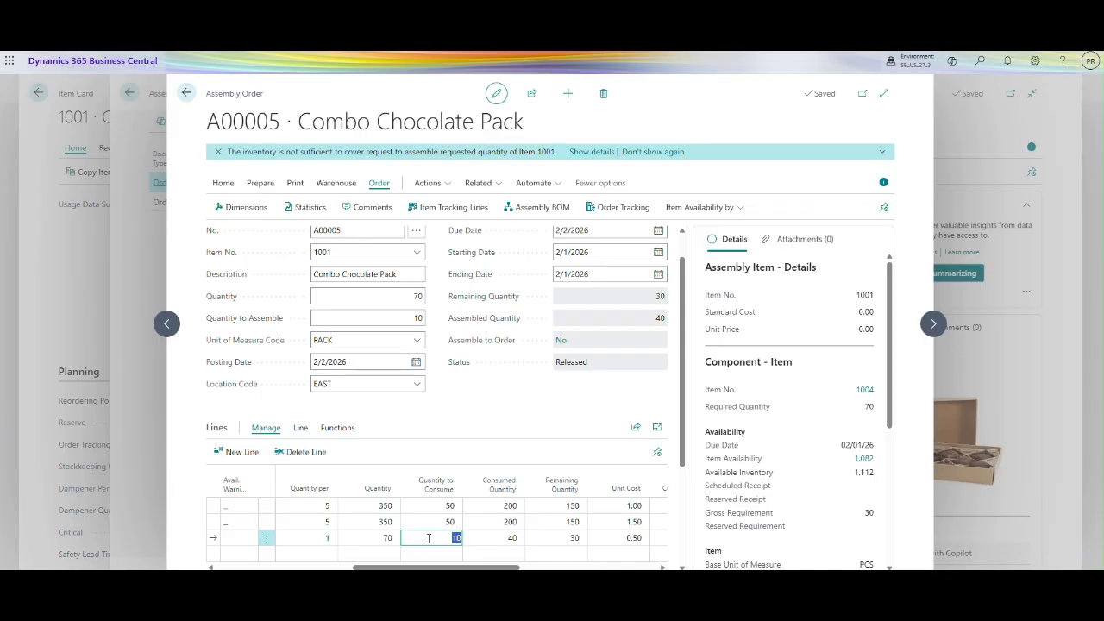
type("35")
key("Tab")
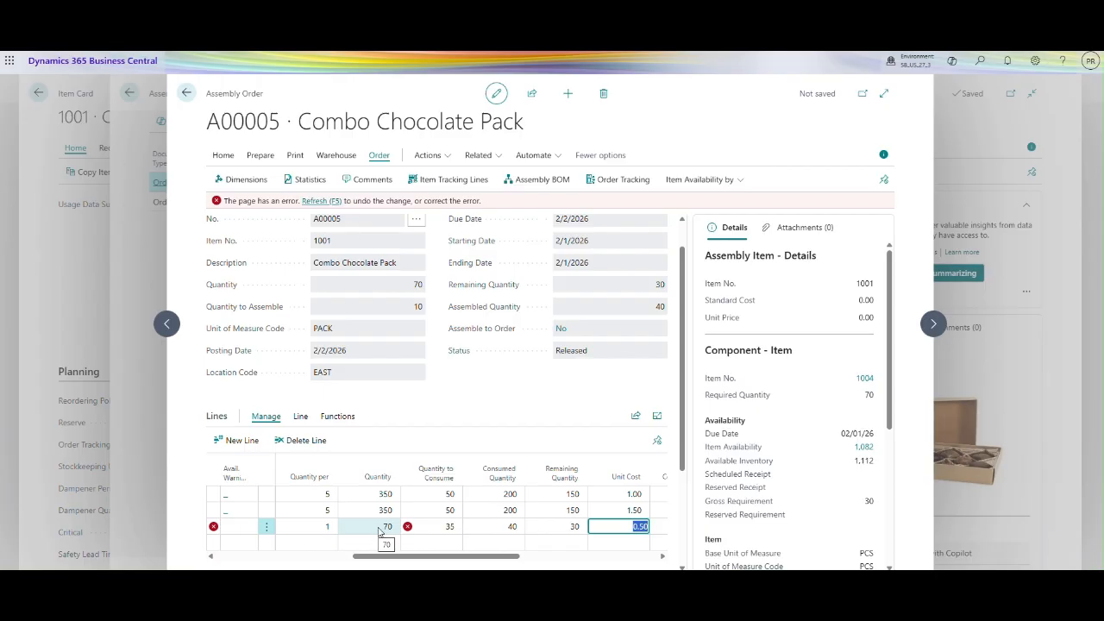
Step: Set the Packing Box line's quantity to consume to 5
left_click(437, 526)
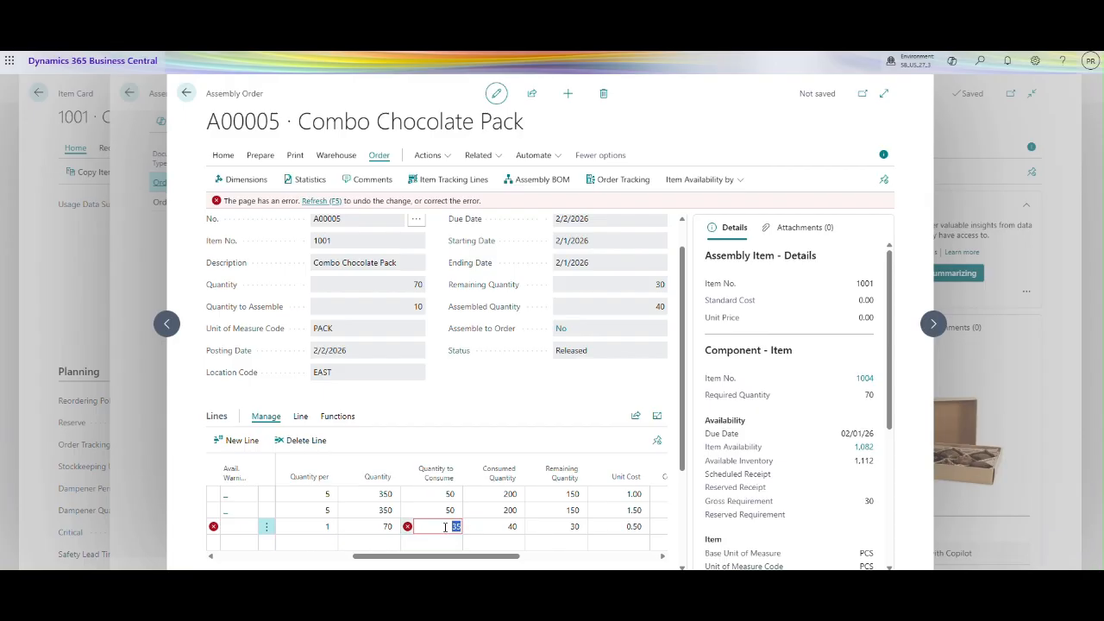
key("Tab")
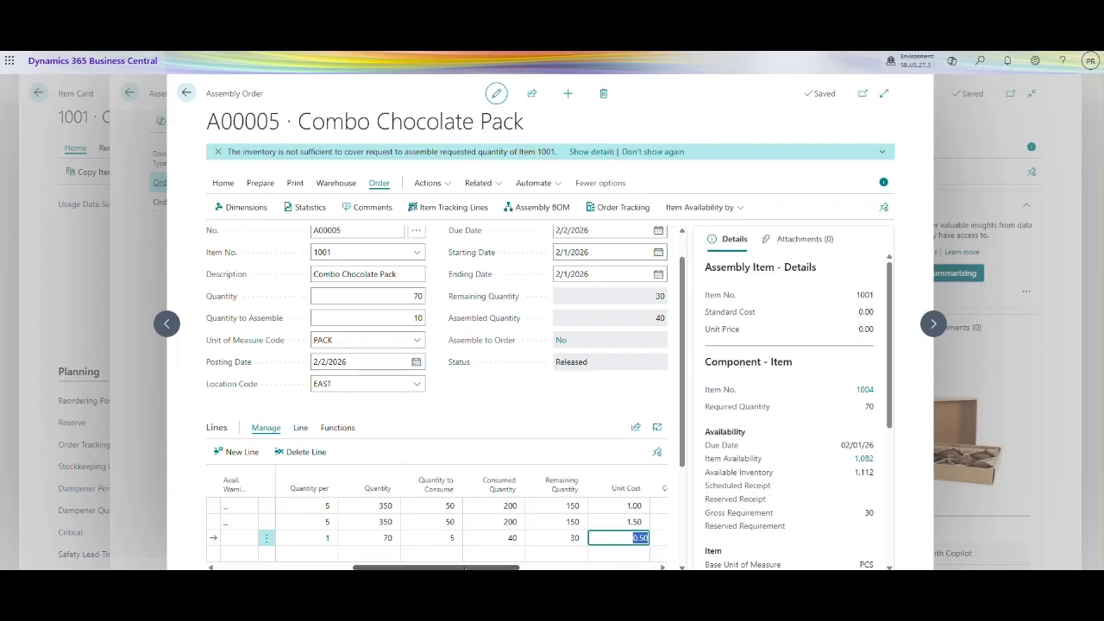
left_click_drag(464, 569, 435, 567)
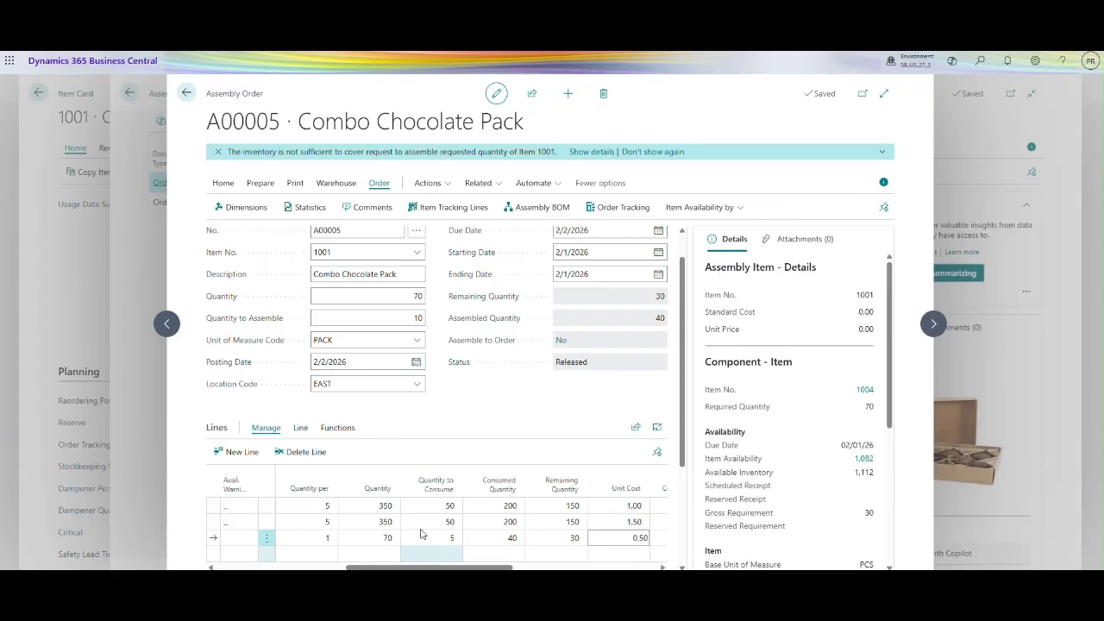
Step: Post the current 10-pack batch of the assembly order and confirm the posting
left_click(224, 184)
left_click(255, 208)
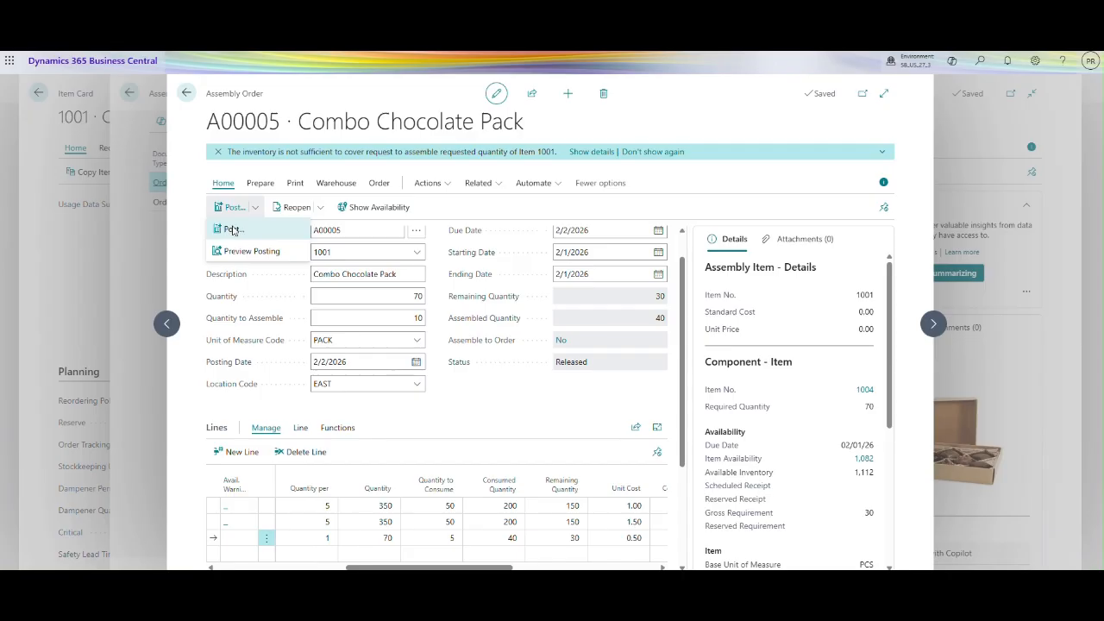
left_click(233, 230)
left_click(595, 351)
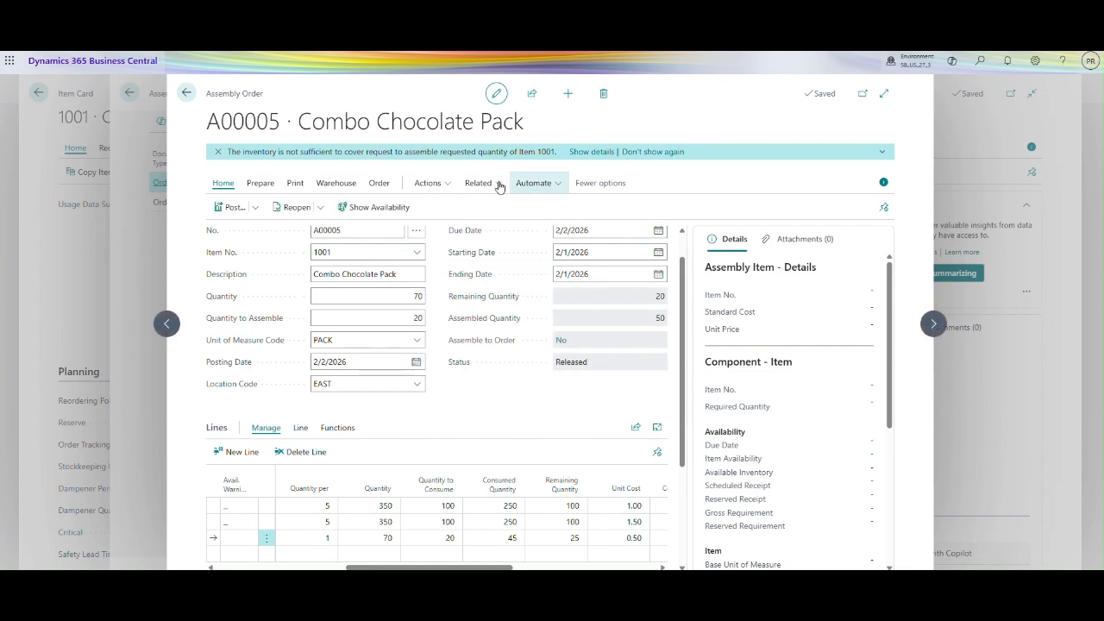
Step: Review the quantities of the posted assembly orders belonging to this assembly order, and return to it
left_click(498, 185)
mouse_move(487, 226)
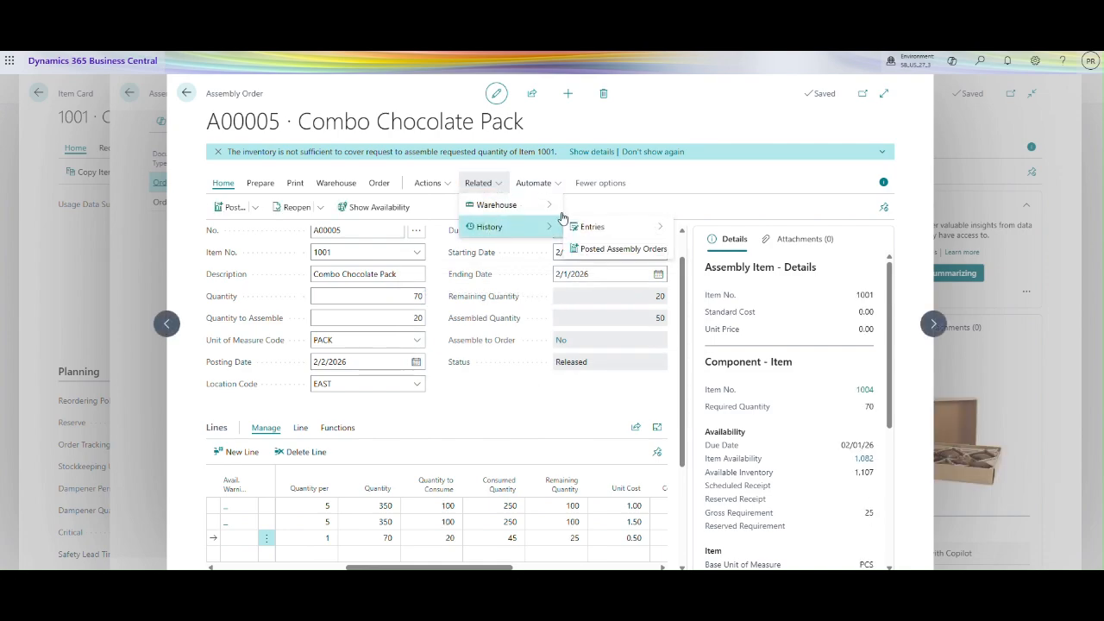
left_click(638, 250)
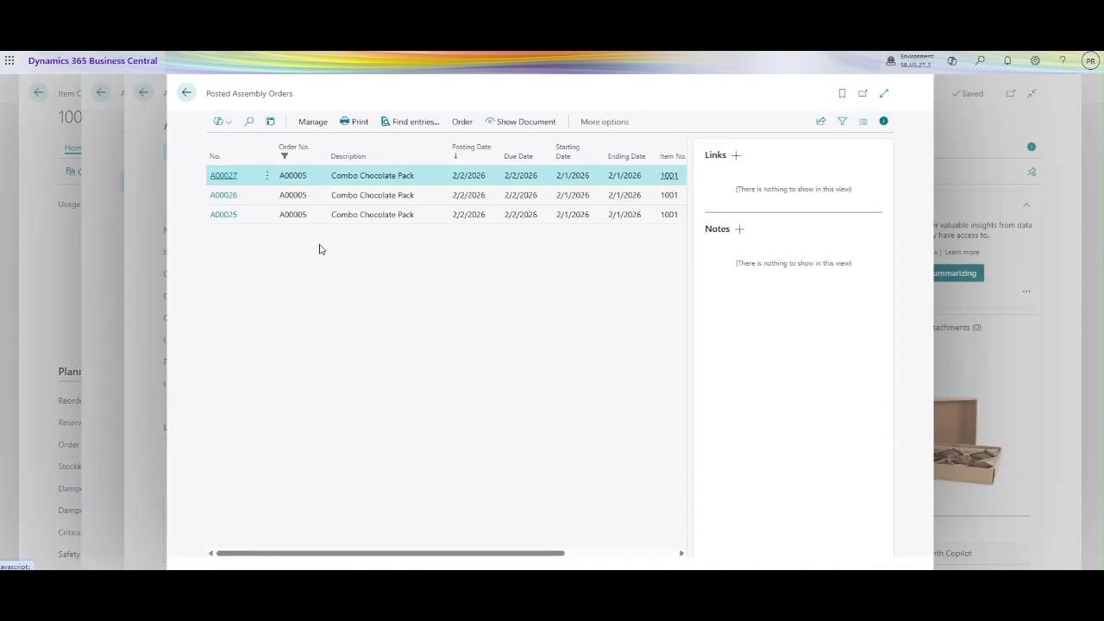
left_click_drag(351, 553, 525, 532)
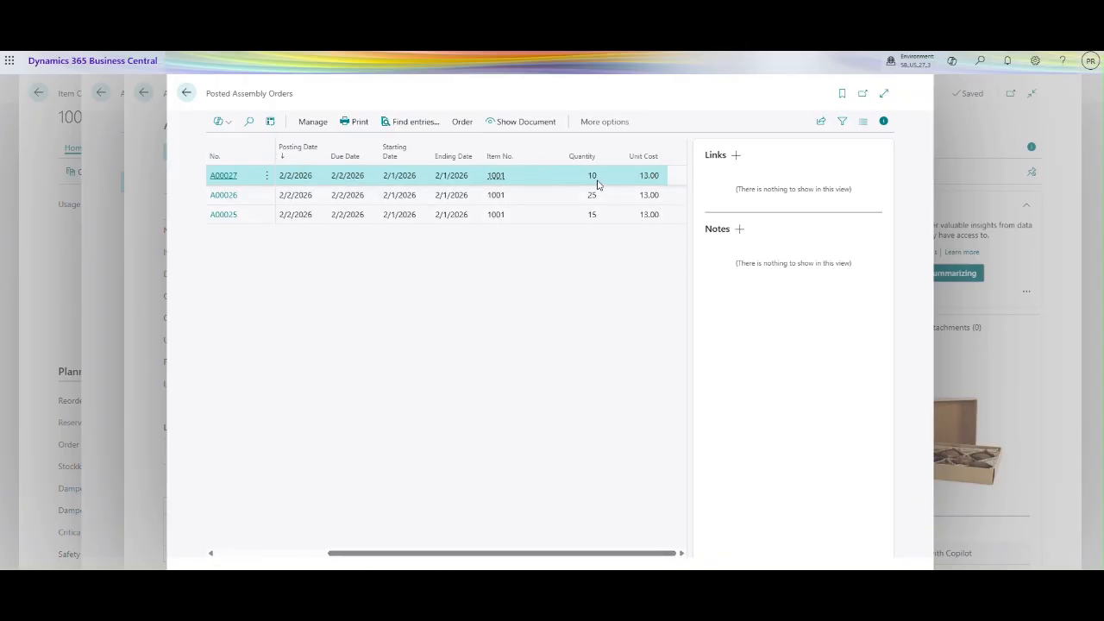
left_click(187, 95)
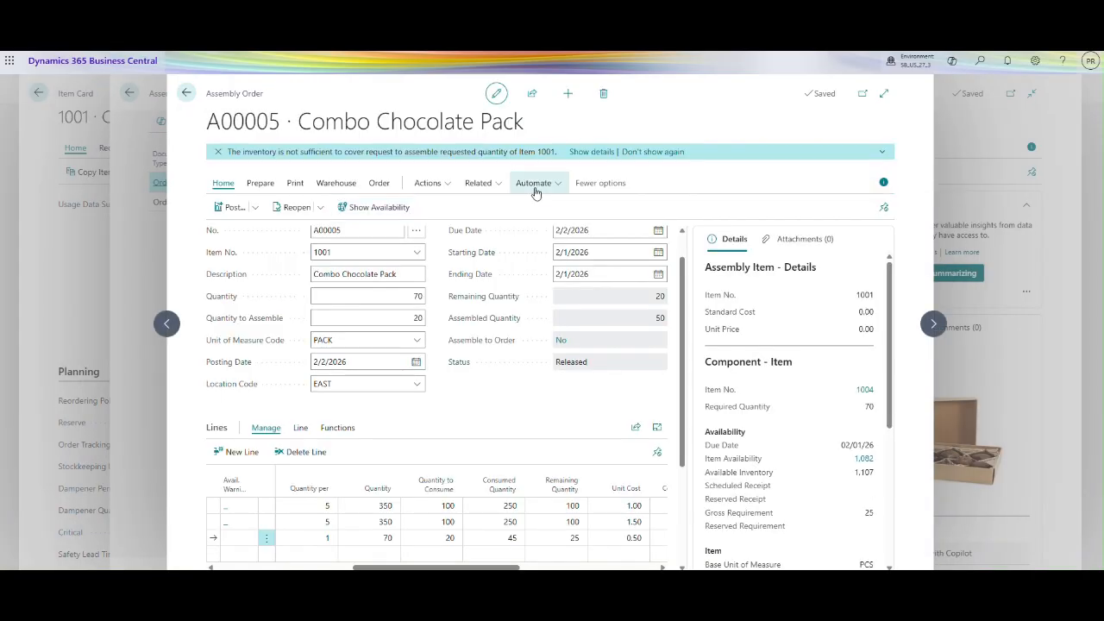
Step: Examine the assembly order's item ledger entries for lots, quantities and cost amounts, and close the list
left_click(500, 186)
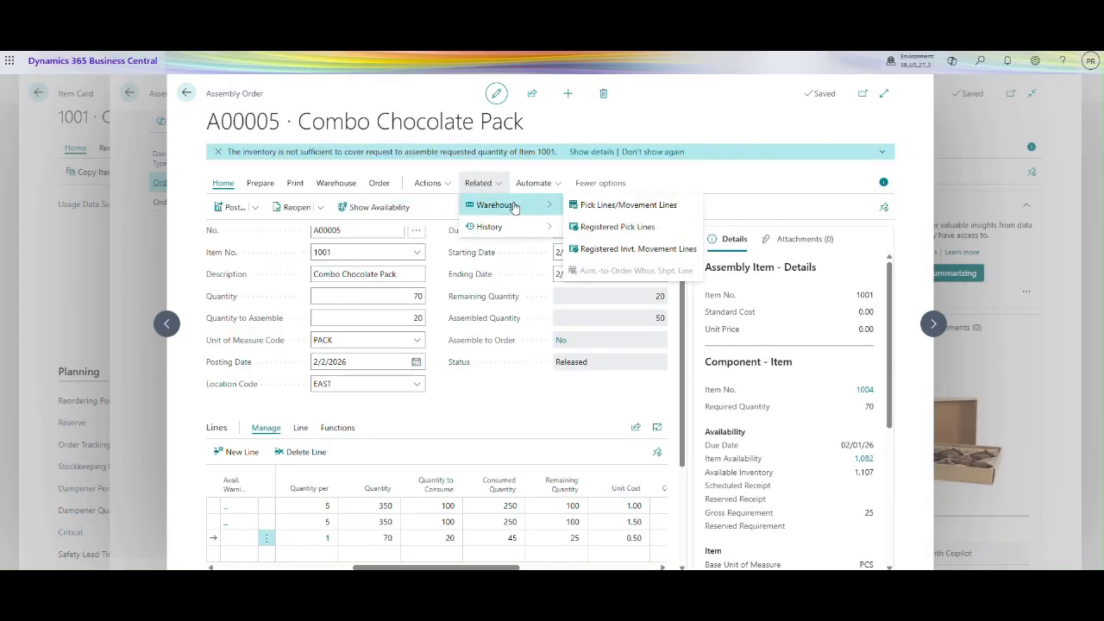
mouse_move(507, 228)
mouse_move(609, 227)
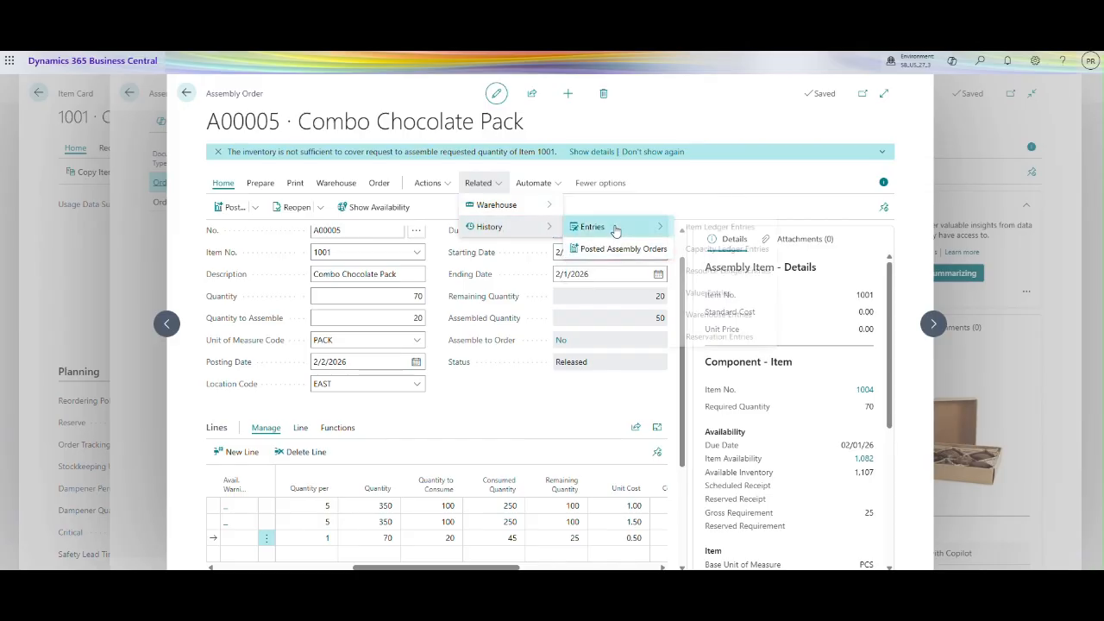
left_click(725, 227)
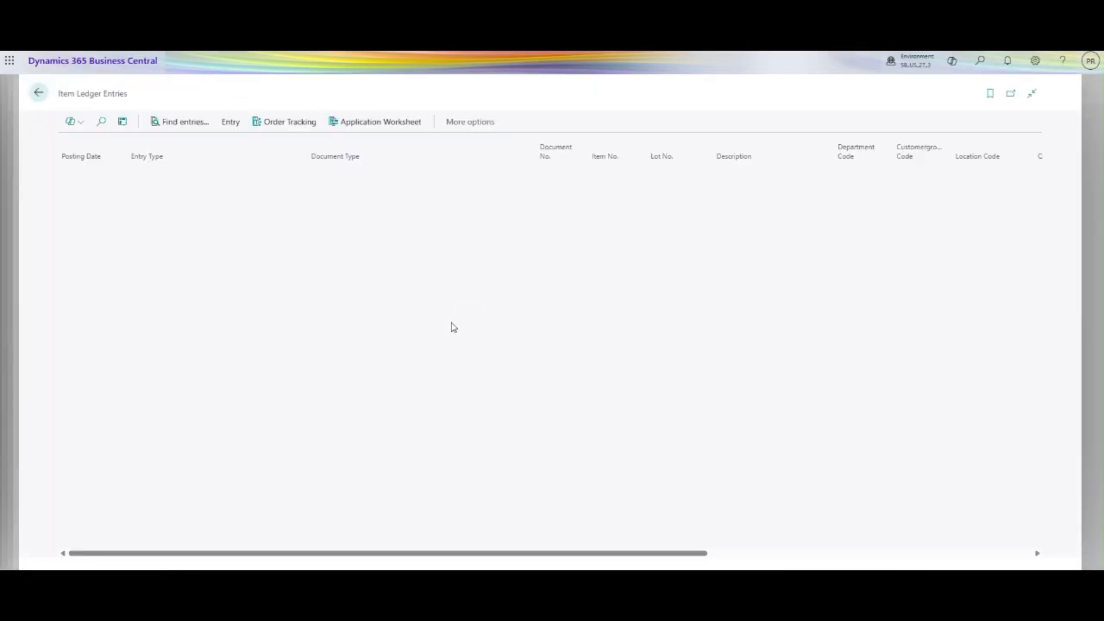
left_click_drag(377, 552, 629, 548)
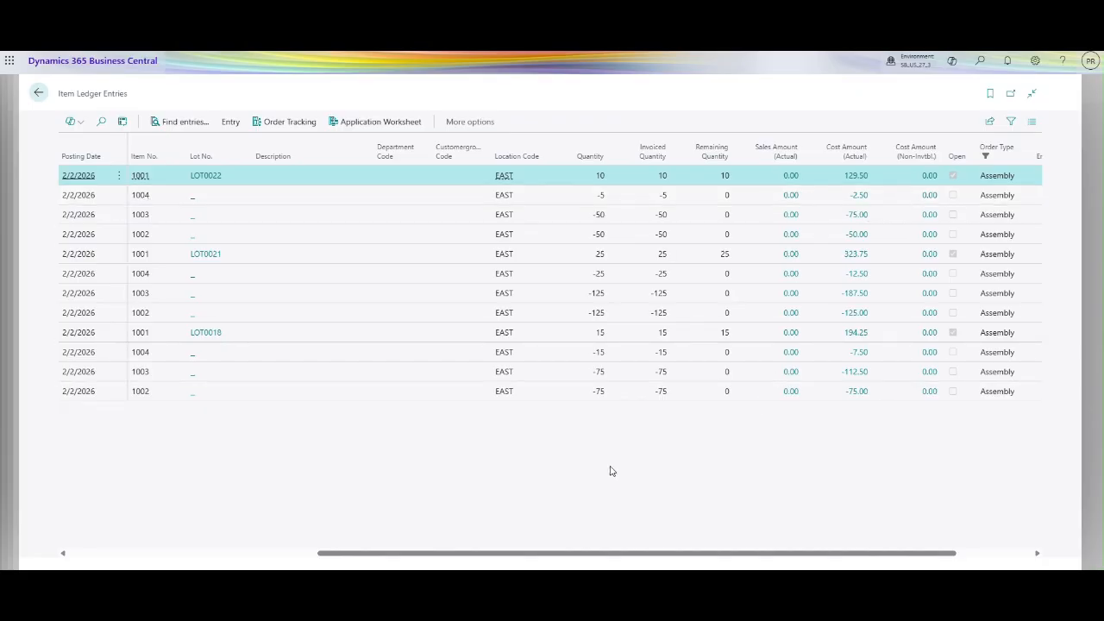
key("Escape")
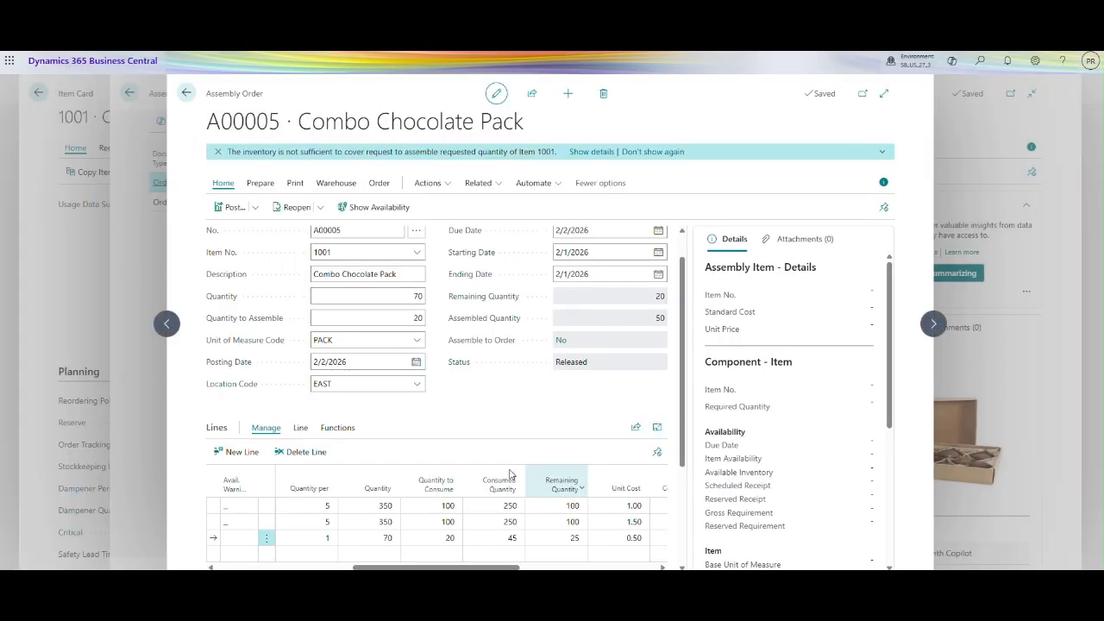
Step: Open the posted assembly order for the 25-pack batch from the order's history and check its component lines
scroll(681, 398, "down", 2)
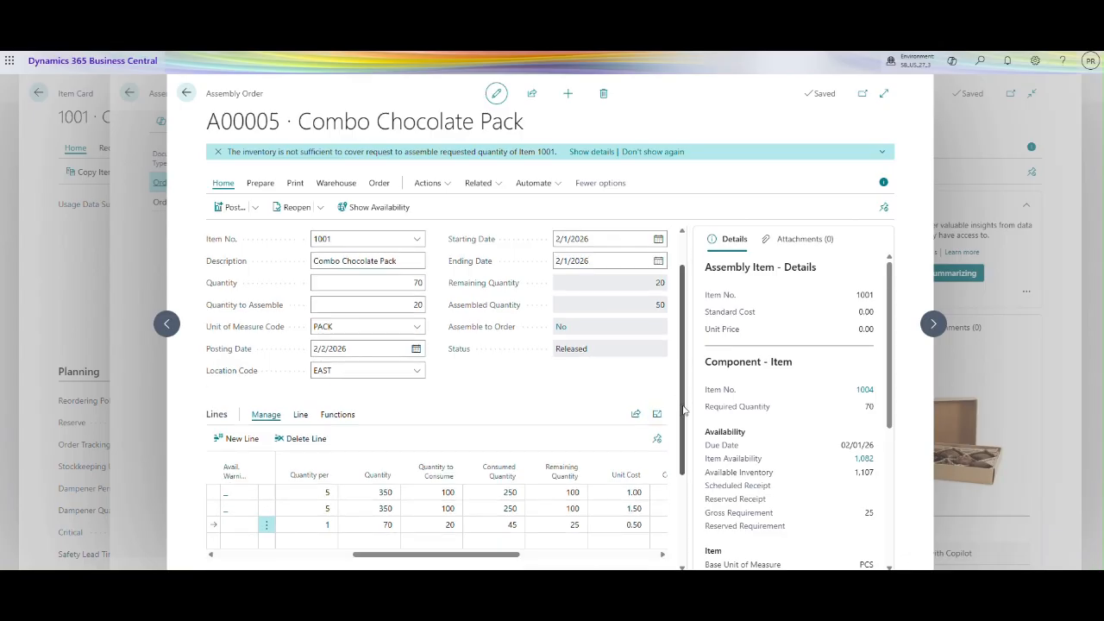
left_click_drag(468, 505, 377, 502)
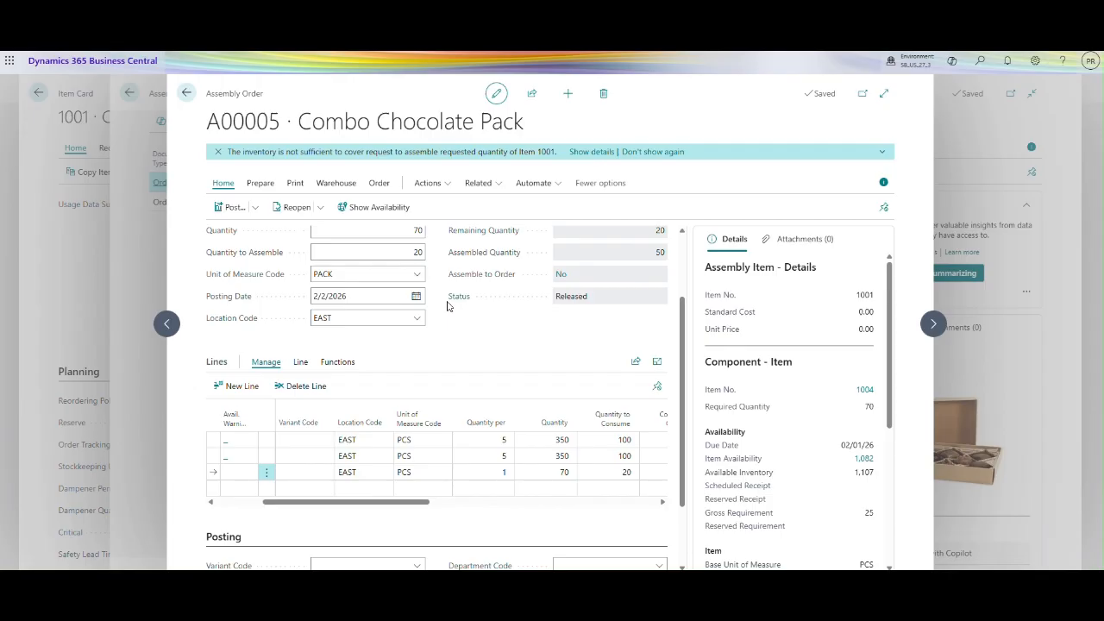
left_click(380, 184)
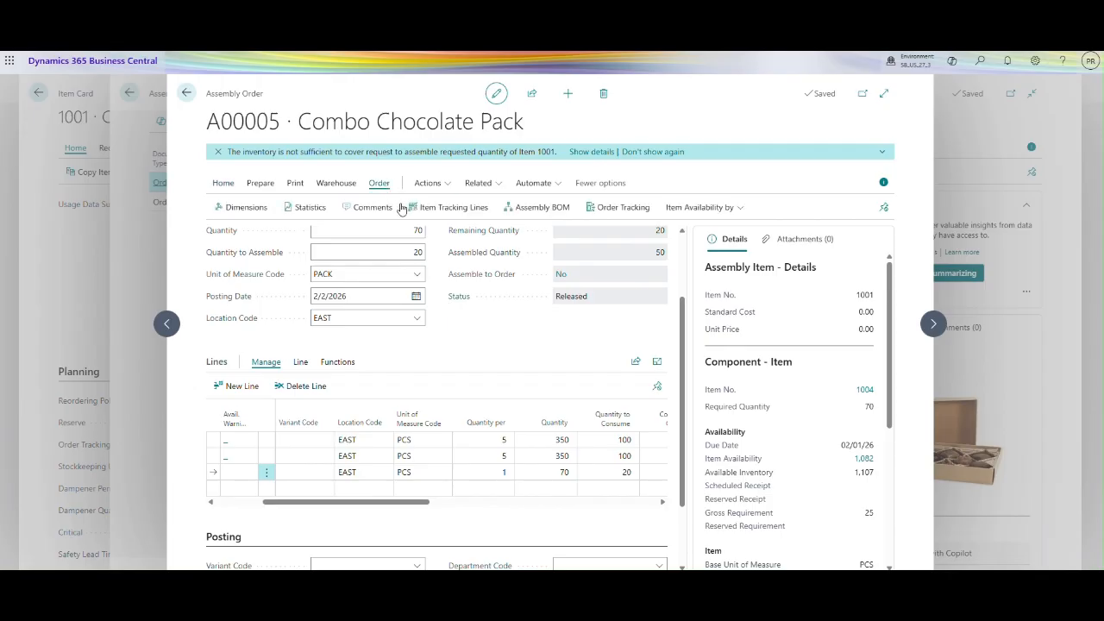
left_click(480, 183)
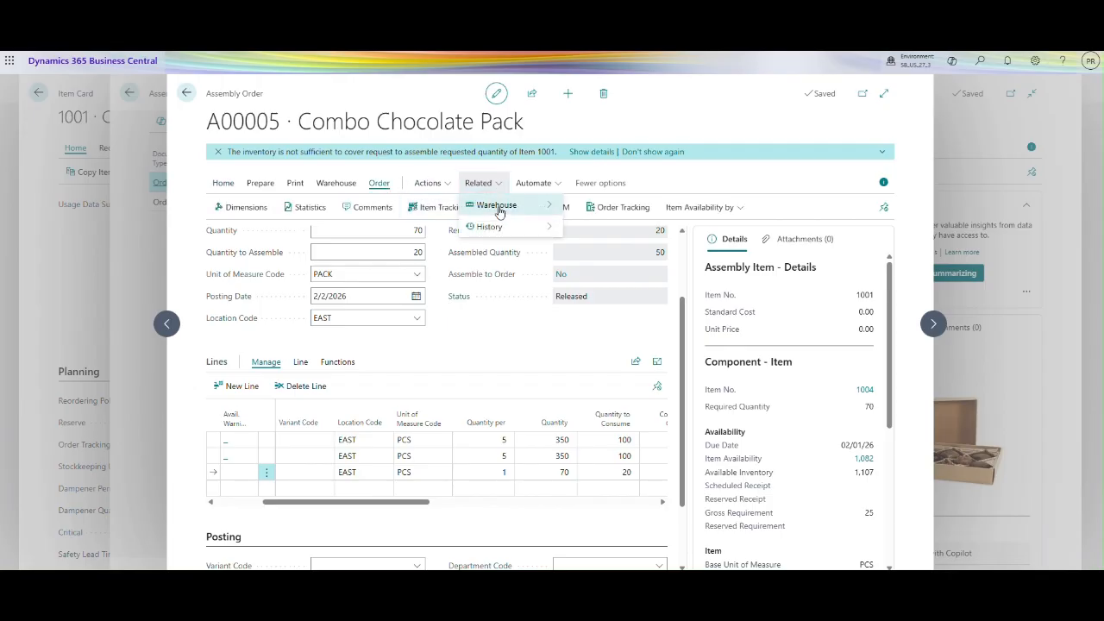
mouse_move(500, 226)
left_click(604, 251)
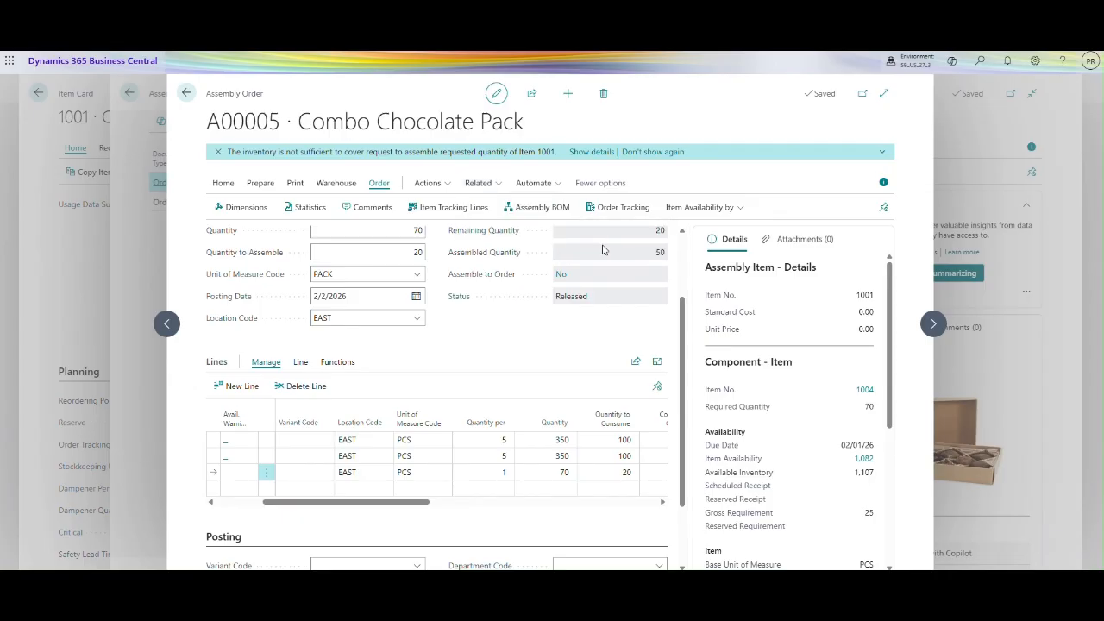
left_click(228, 197)
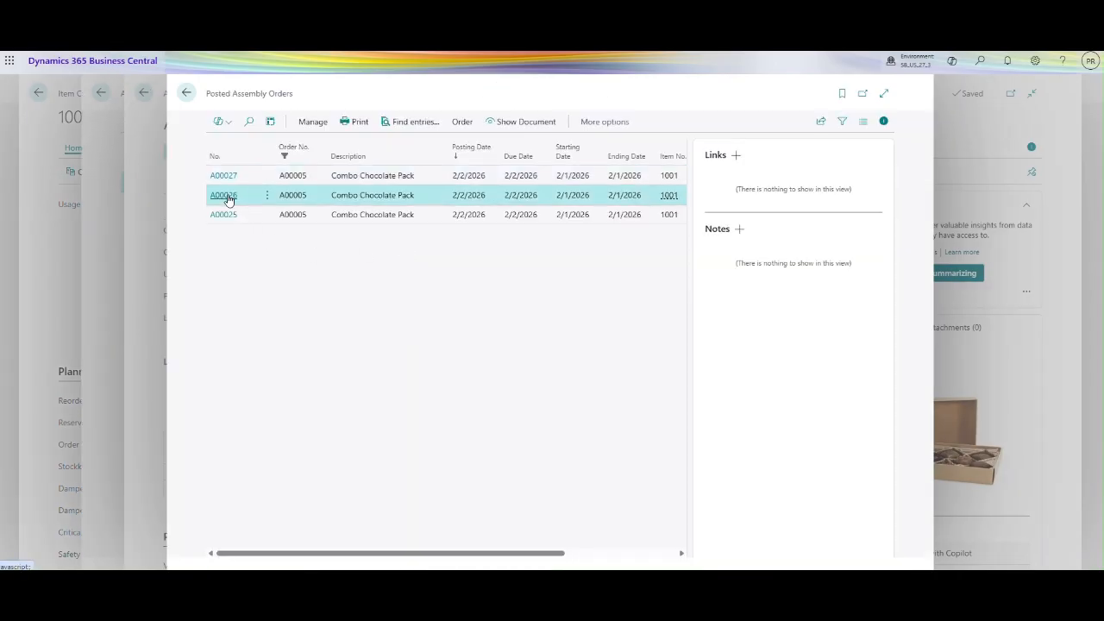
left_click(228, 196)
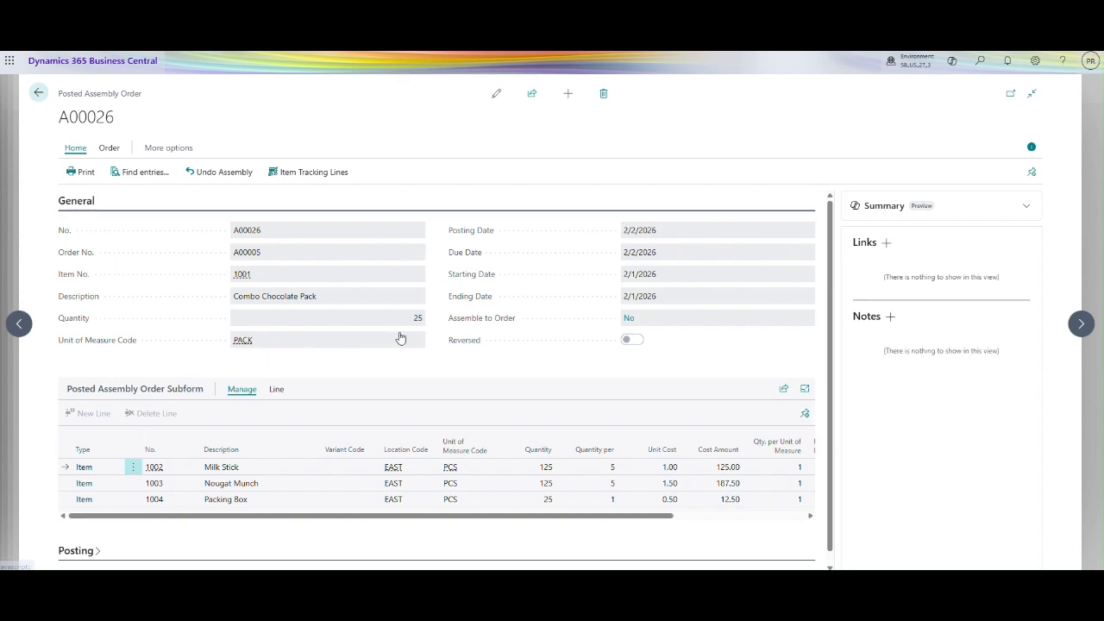
left_click_drag(471, 517, 583, 524)
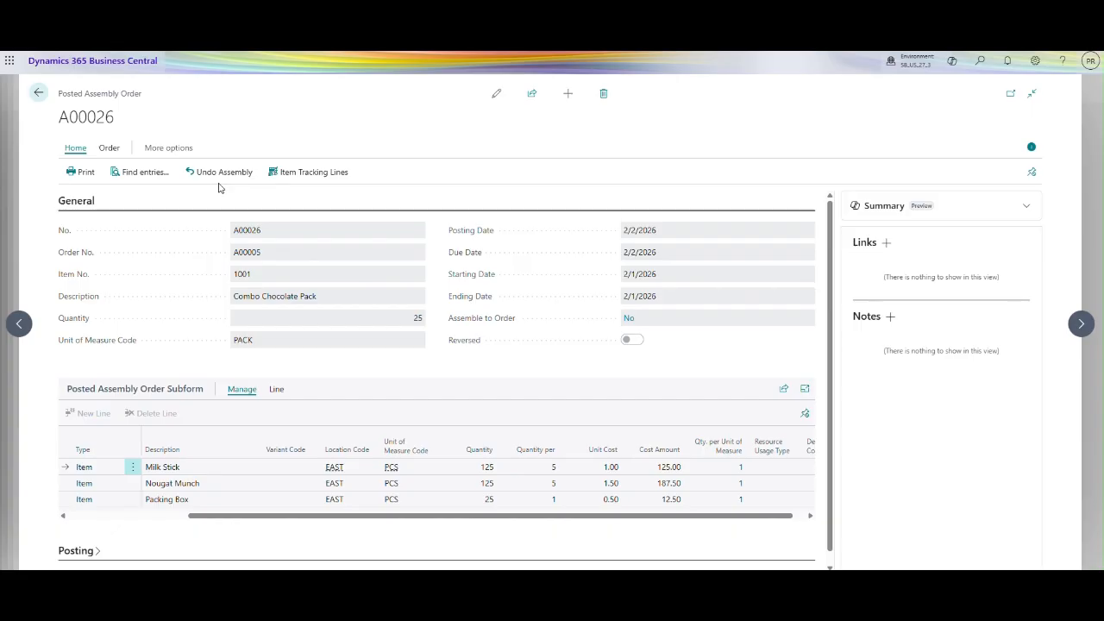
Step: Undo the posting of the 25-pack posted assembly order and return to the assembly order's quantity to assemble
left_click(219, 175)
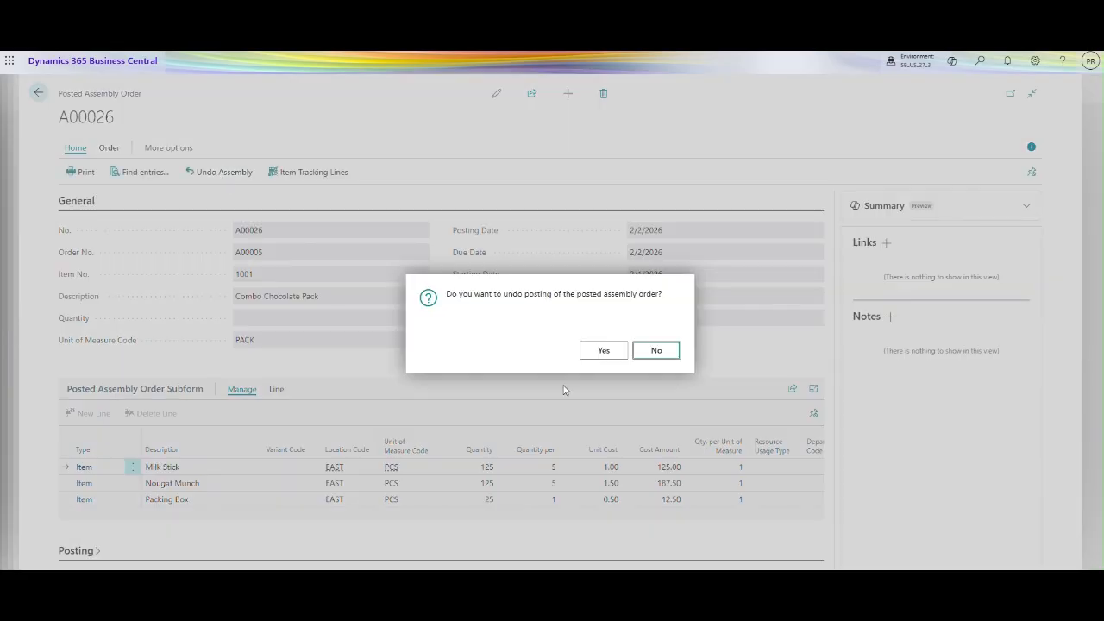
left_click(601, 352)
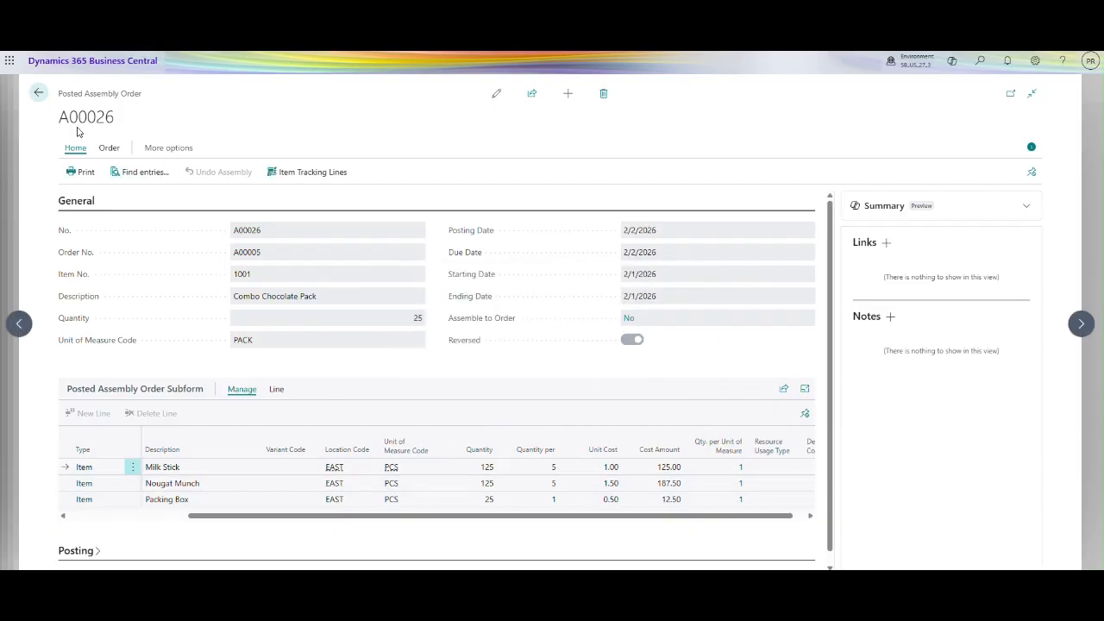
left_click(38, 92)
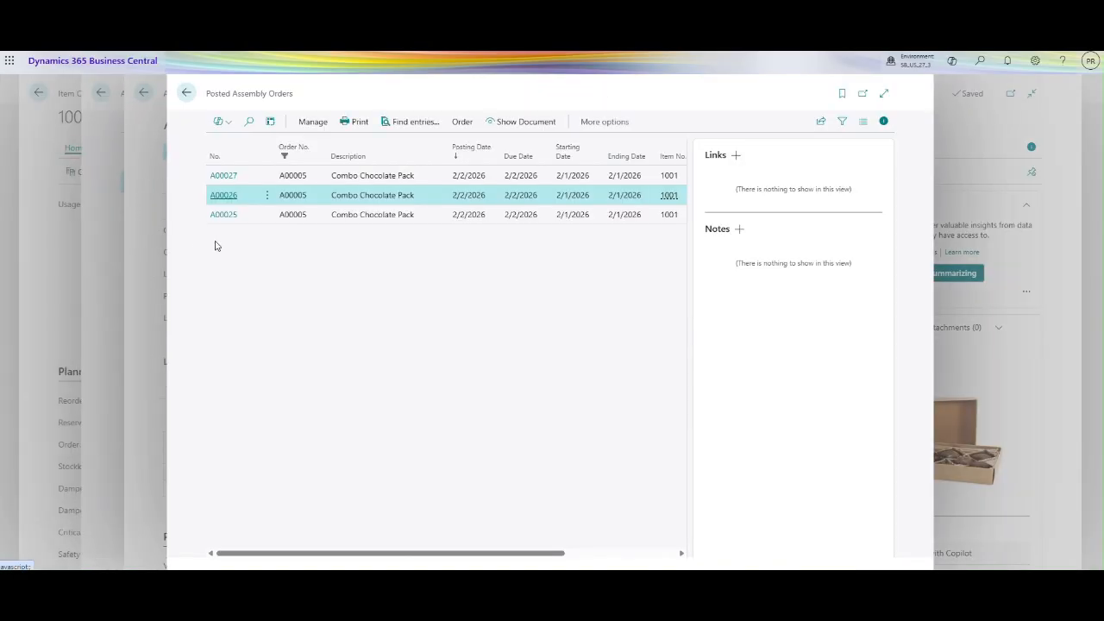
left_click(186, 92)
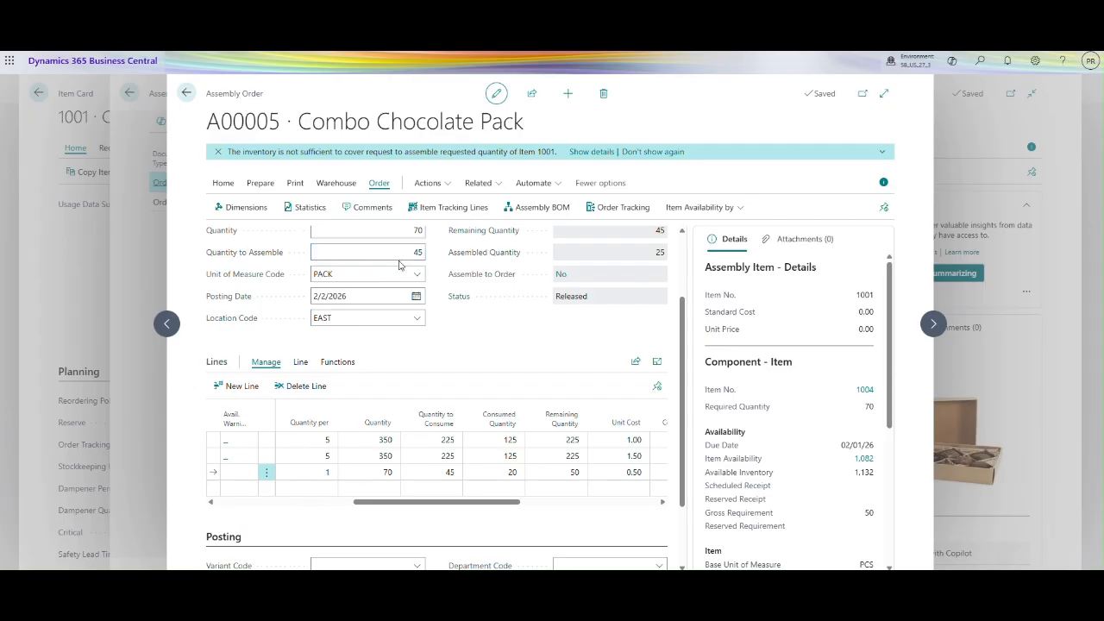
left_click(396, 254)
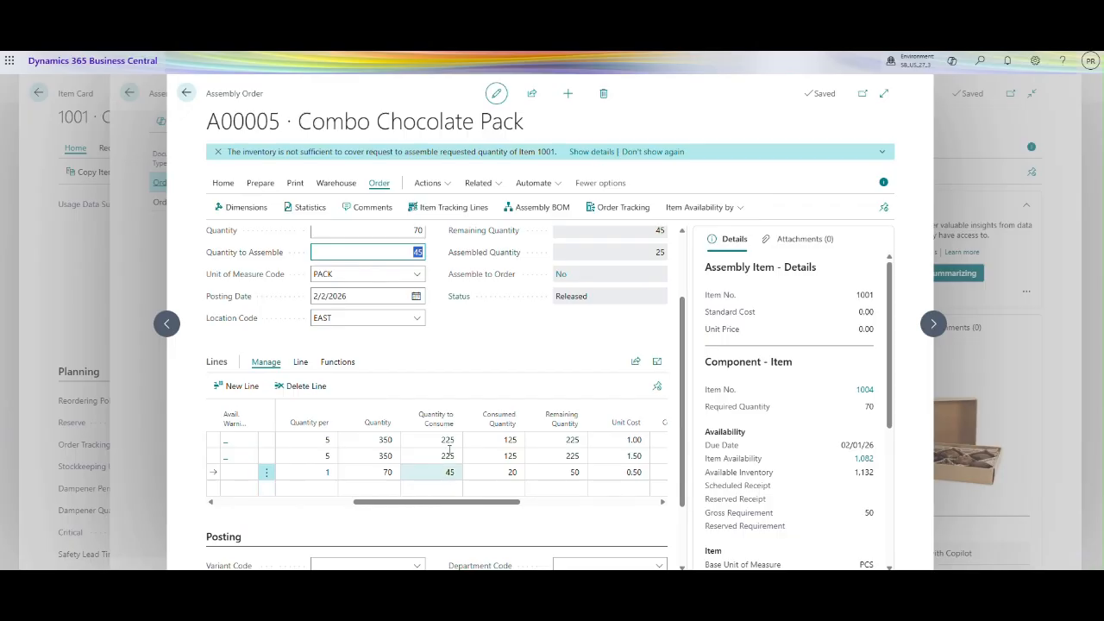
Step: Examine the assembly order's item ledger entries in descending entry-number order, checking the reversal's lots, quantities and costs, and close the list
left_click(503, 182)
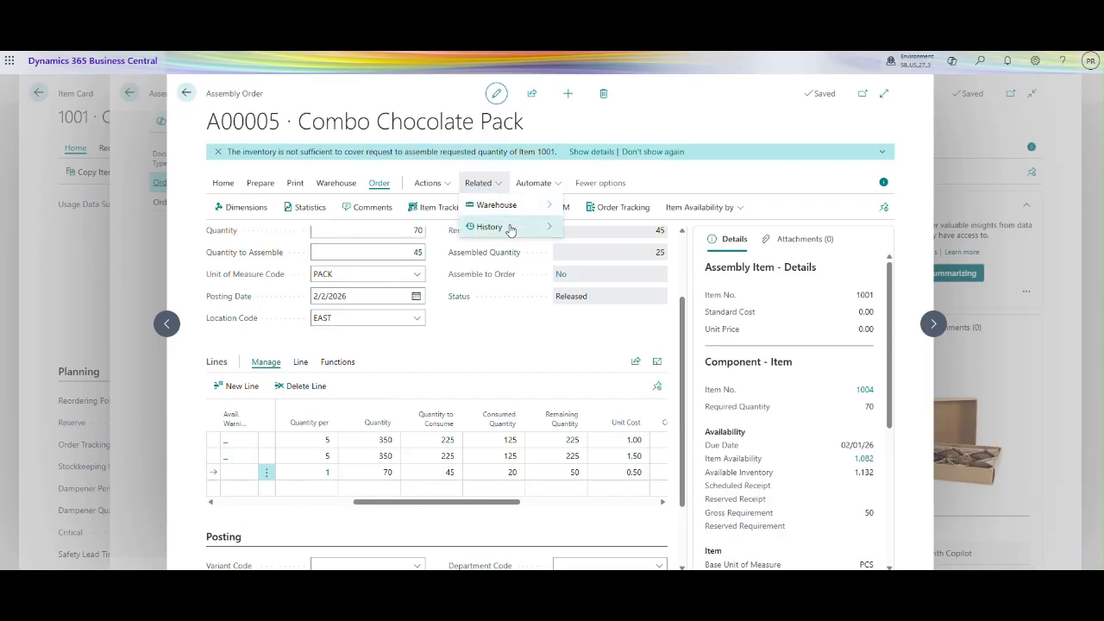
mouse_move(510, 227)
mouse_move(670, 233)
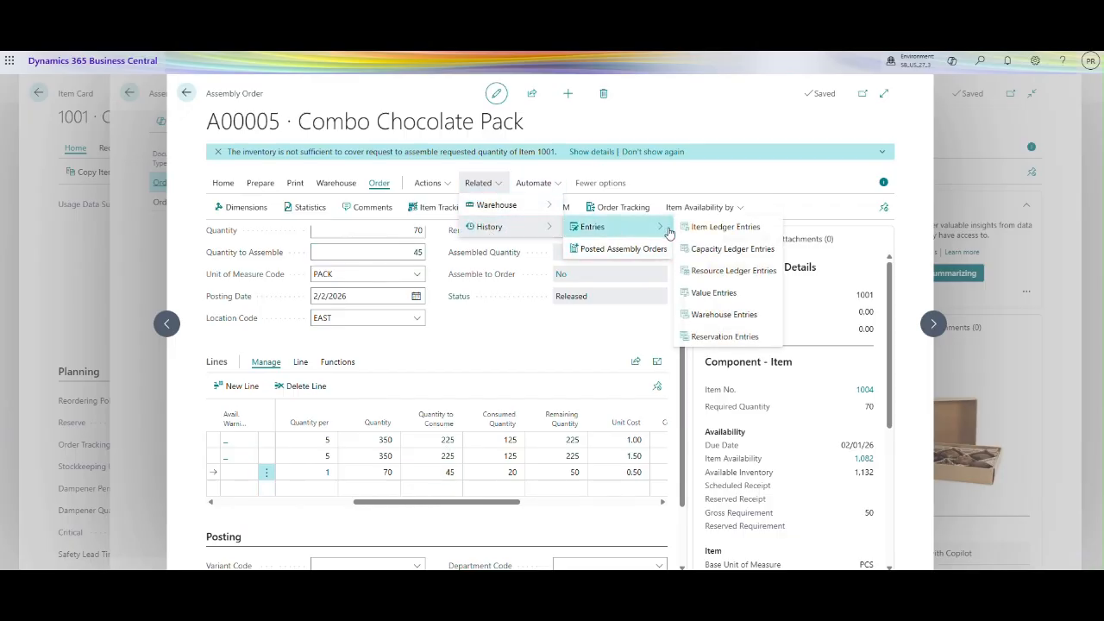
left_click(716, 228)
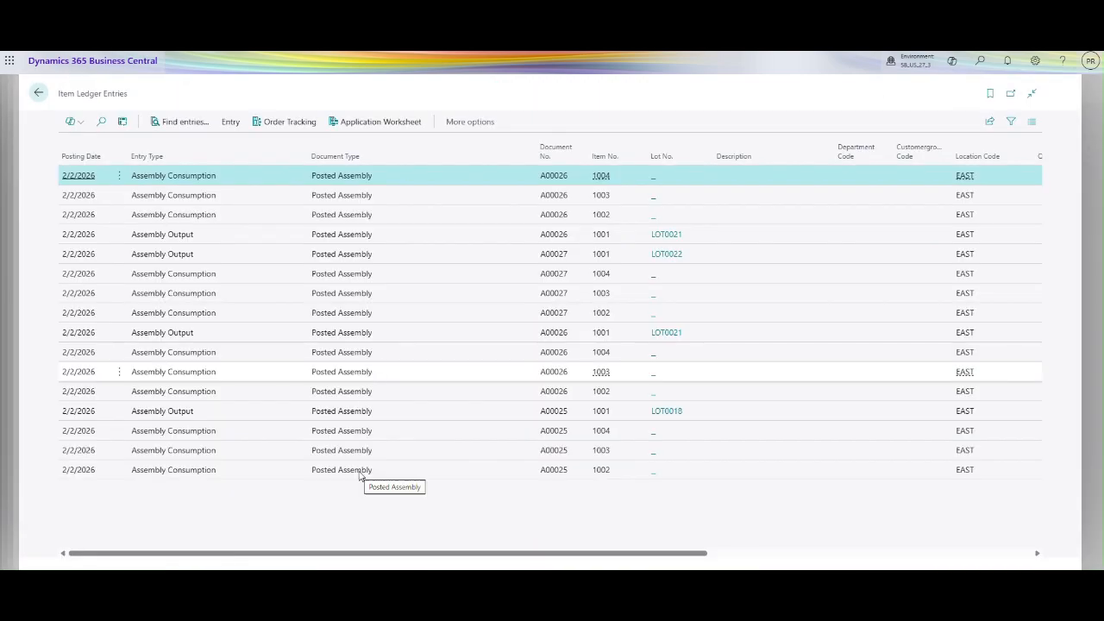
left_click_drag(513, 554, 702, 555)
scroll(552, 328, "right", 2)
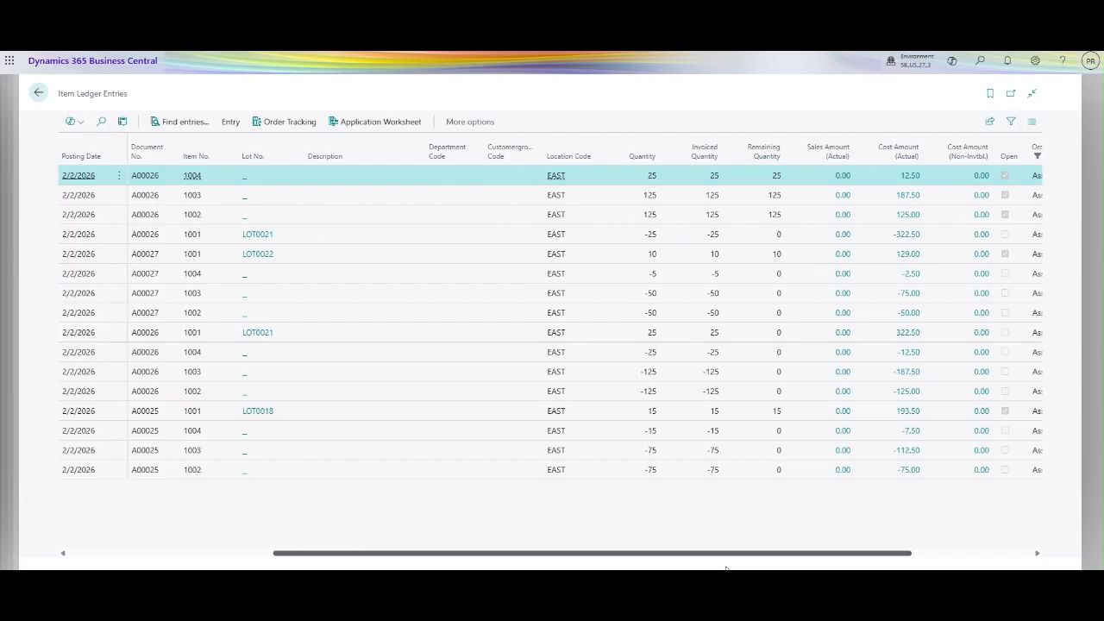
scroll(726, 567, "right", 2)
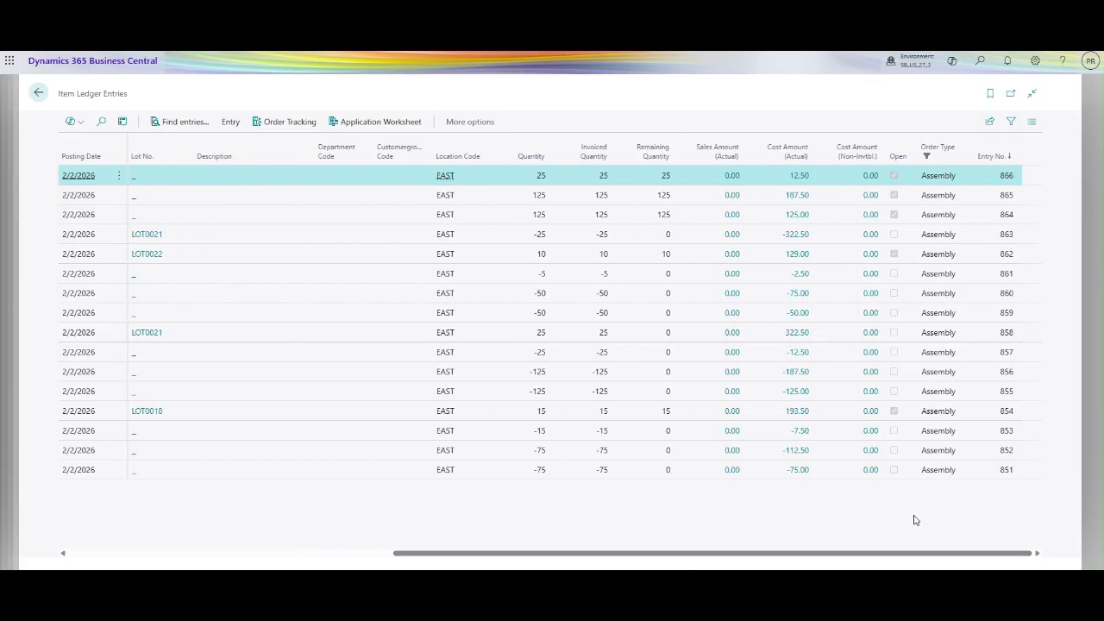
left_click(1016, 158)
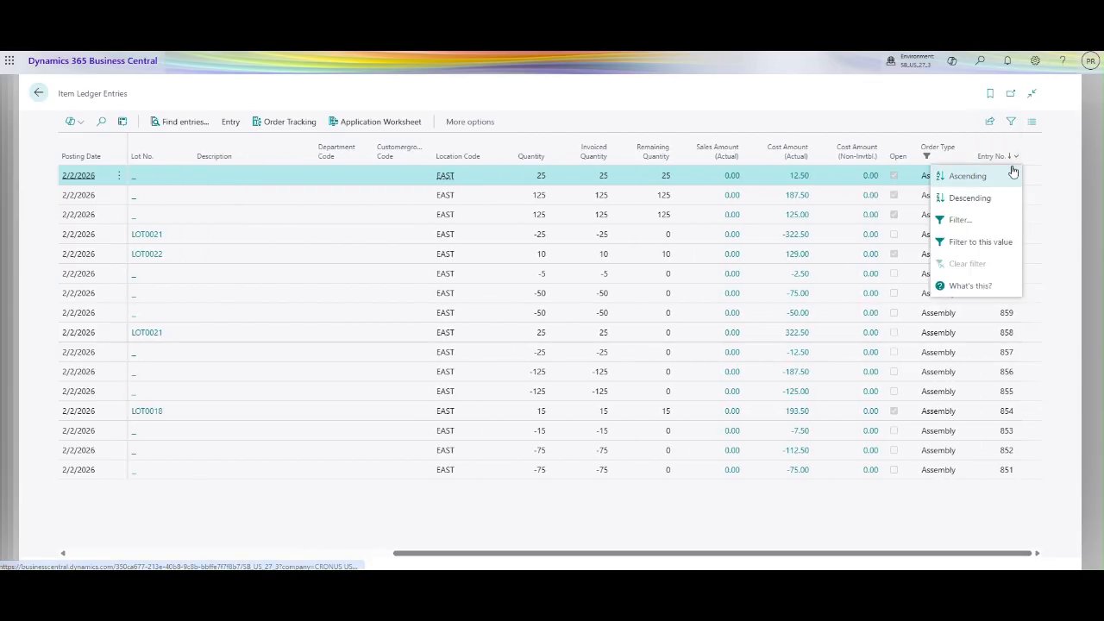
left_click(971, 199)
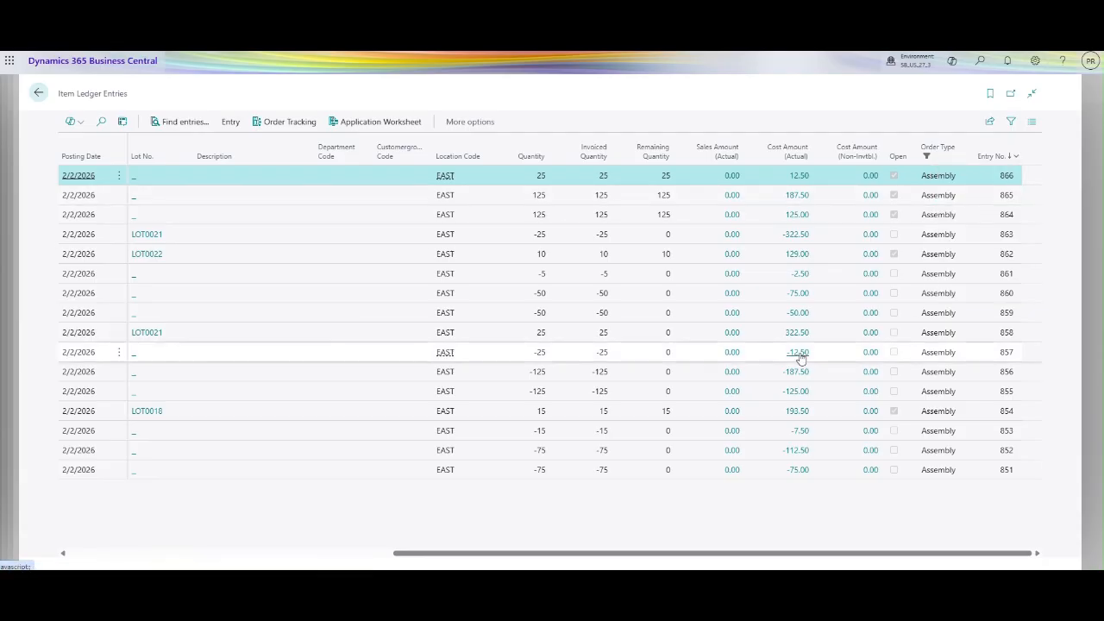
left_click_drag(507, 548, 264, 532)
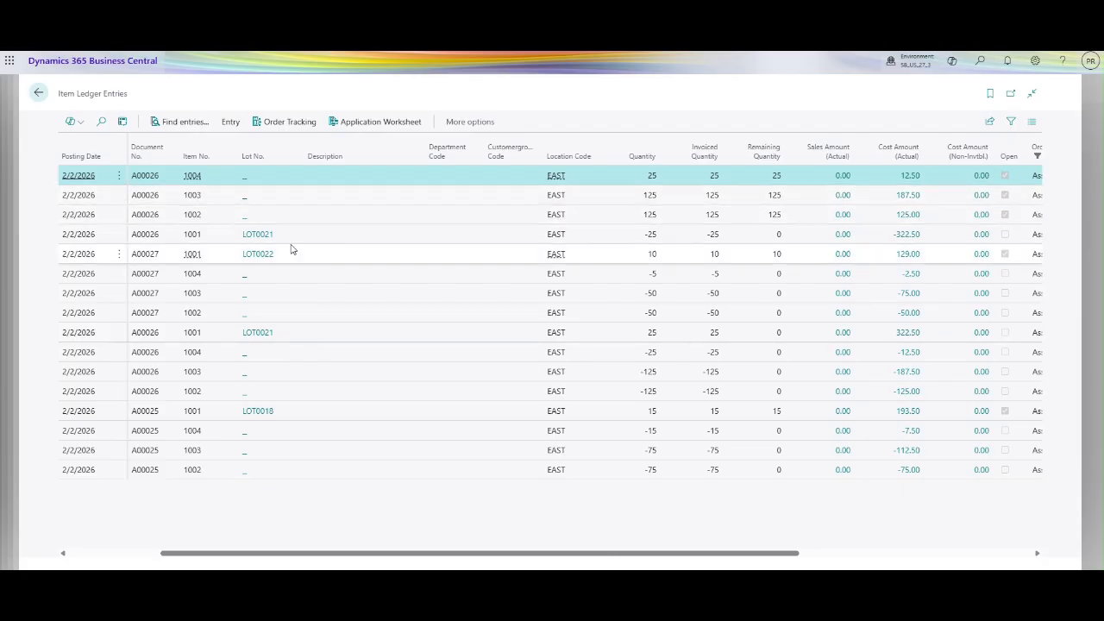
left_click(36, 97)
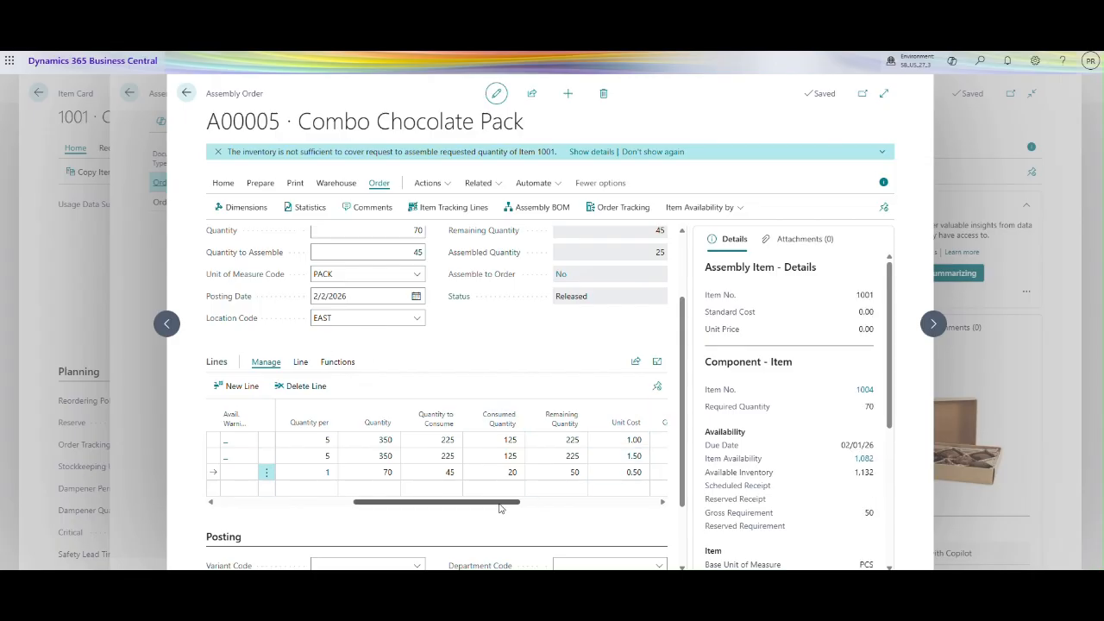
Step: Set the assembly order's quantity to assemble to 35
left_click_drag(495, 503, 405, 522)
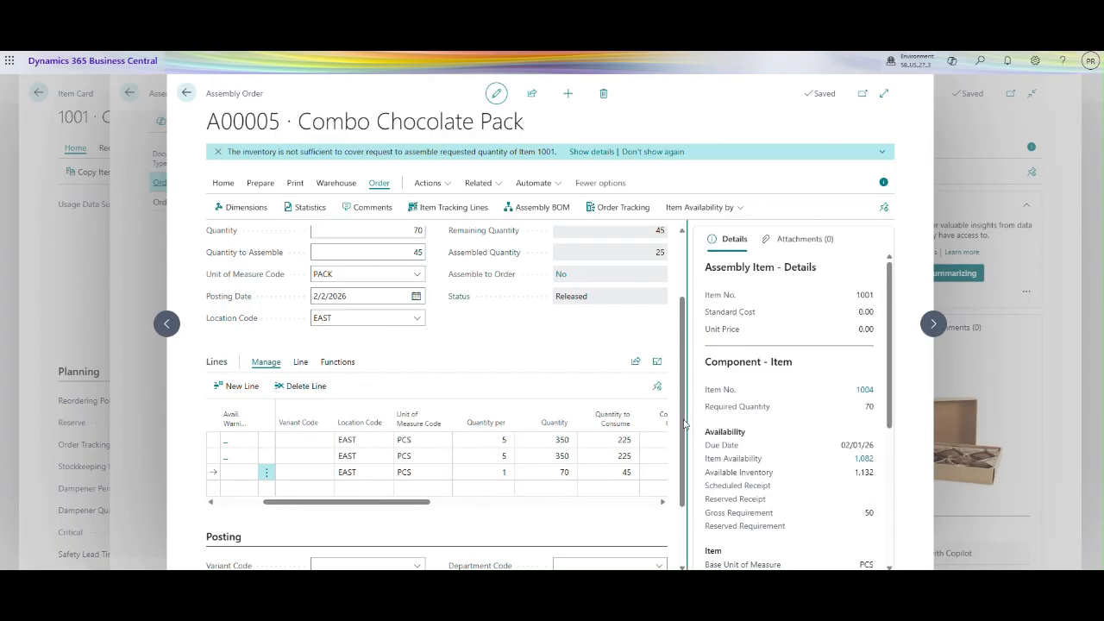
left_click_drag(681, 411, 625, 378)
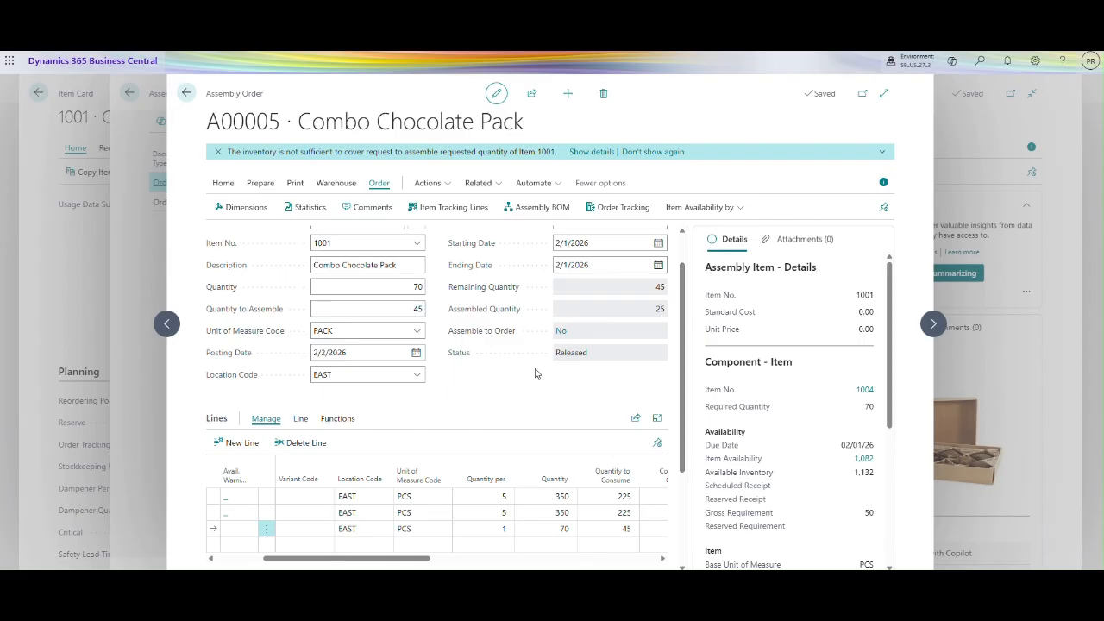
left_click(403, 309)
type("35")
key("Tab")
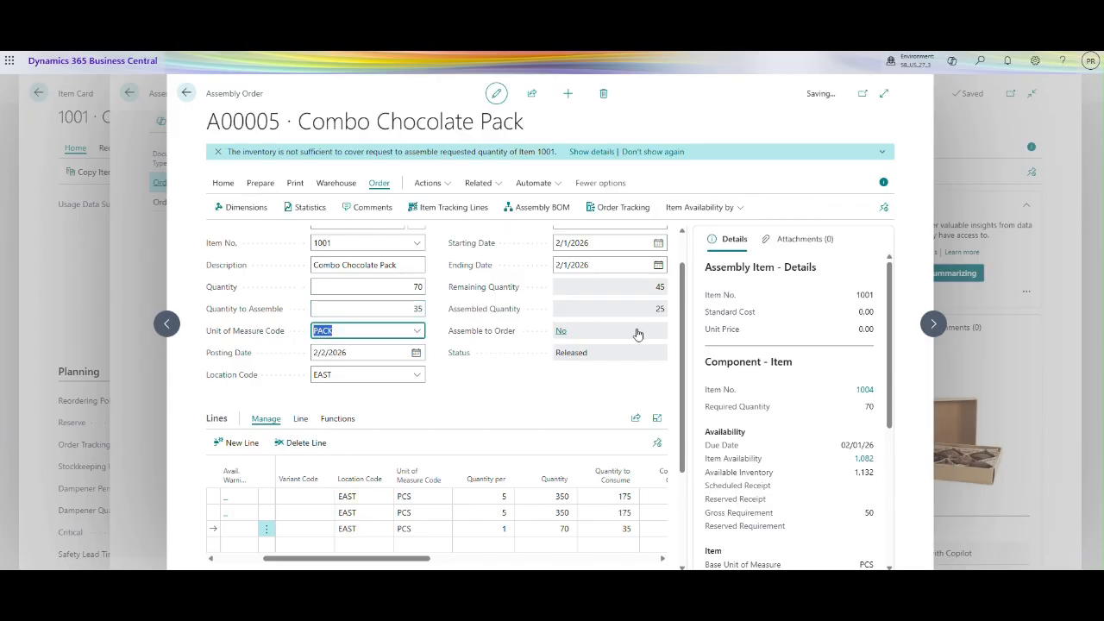
Step: Open the assembly item's tracking lines and delete the line for the reversed lot LOT0021
left_click(449, 214)
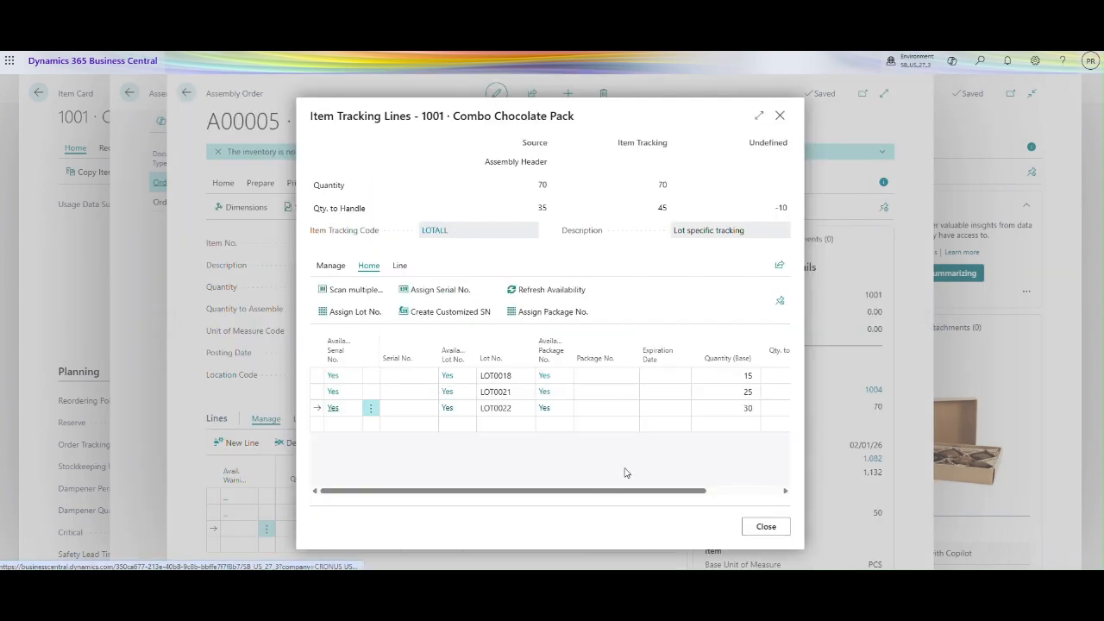
left_click_drag(590, 491, 713, 483)
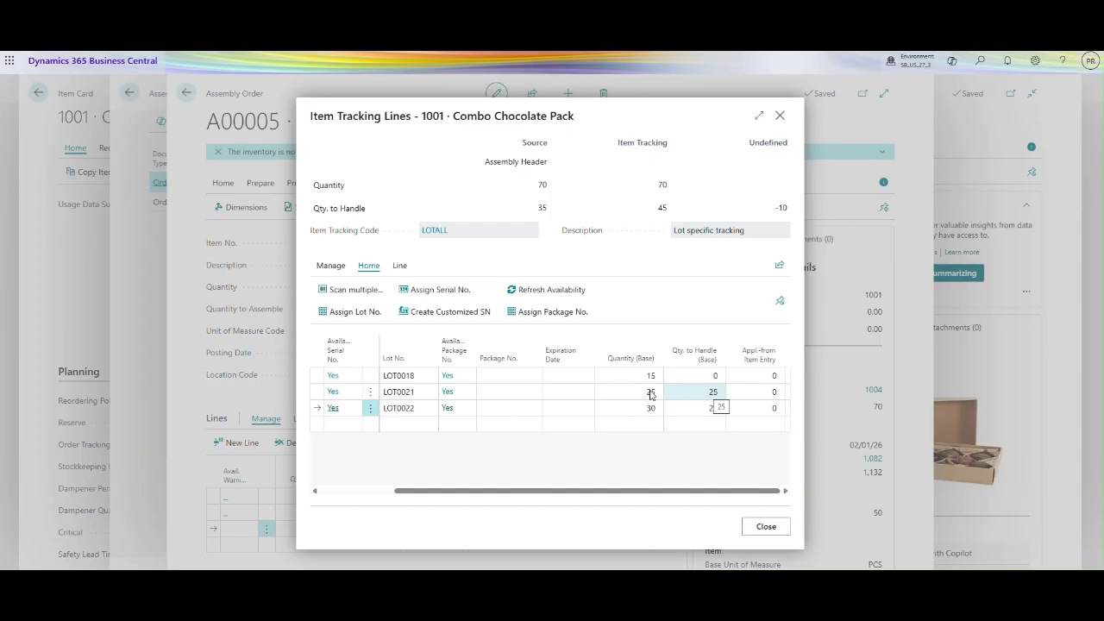
left_click(370, 393)
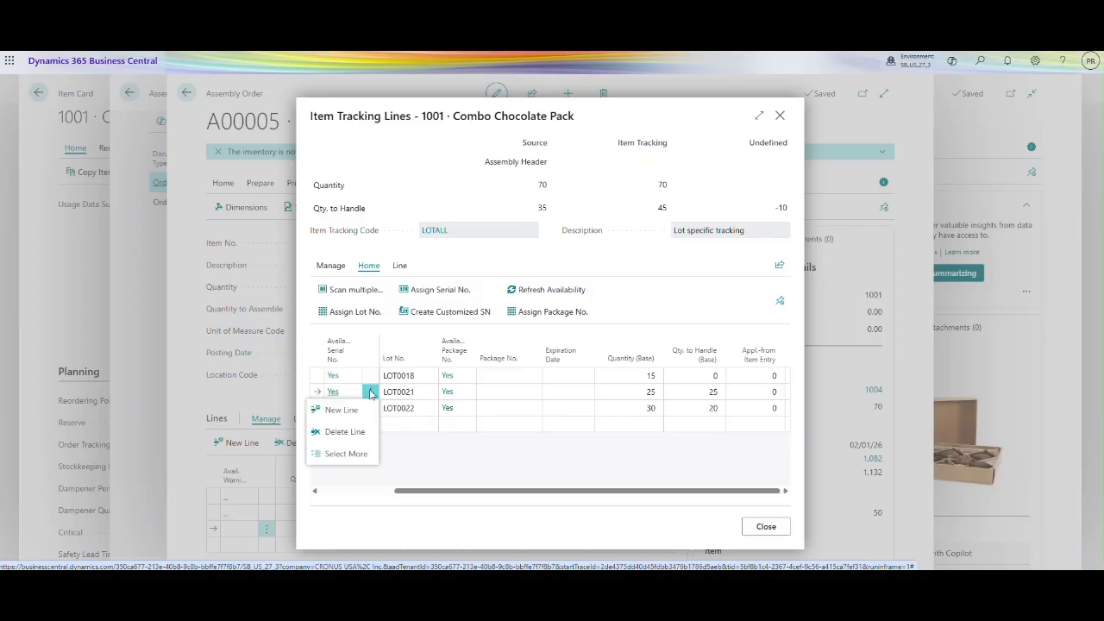
left_click(343, 434)
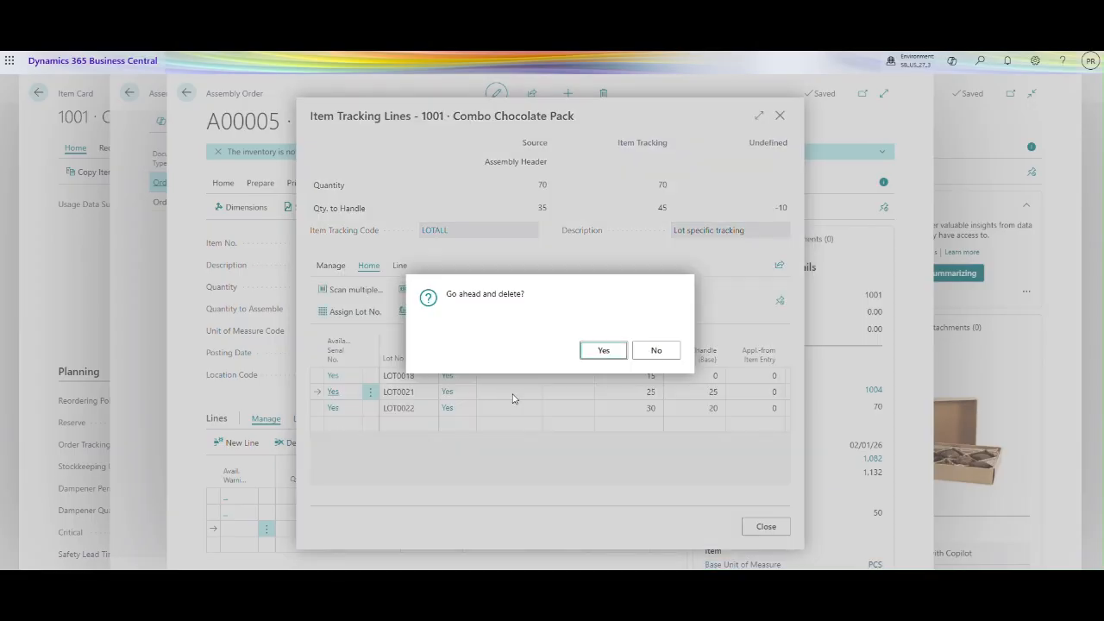
left_click(592, 353)
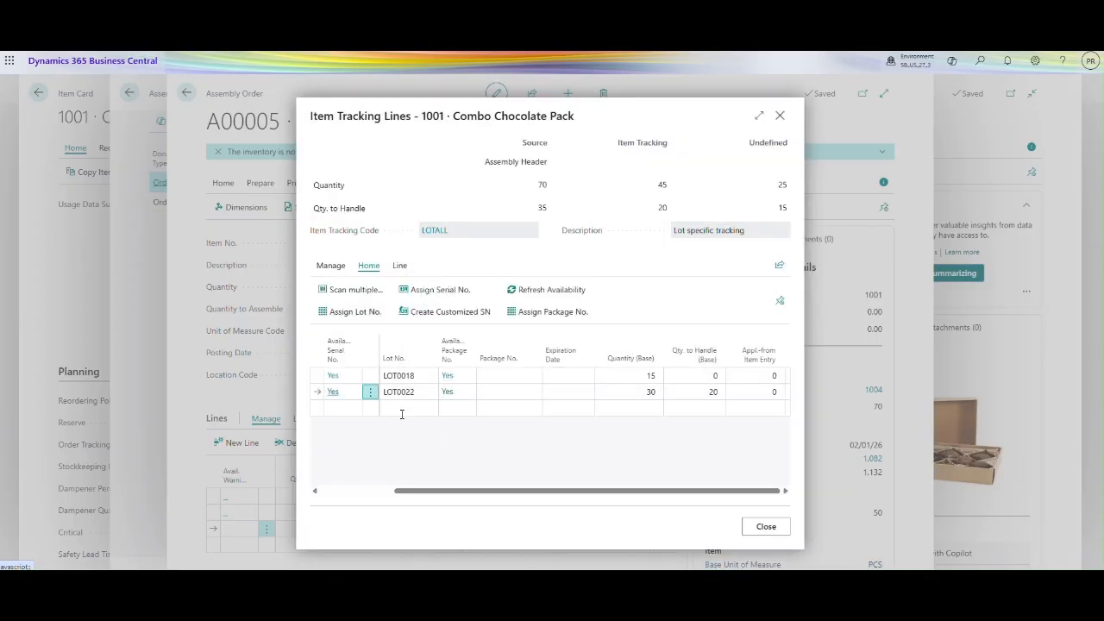
Step: Assign a new lot number in the item tracking lines and set the base quantity of LOT0022 to 10
left_click(355, 313)
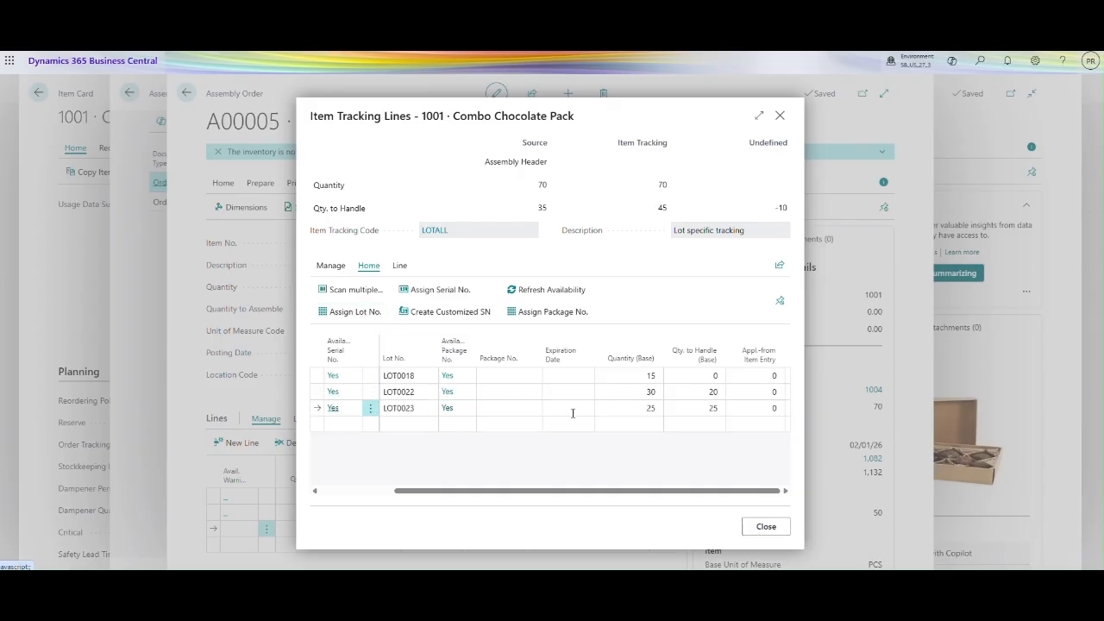
left_click(700, 391)
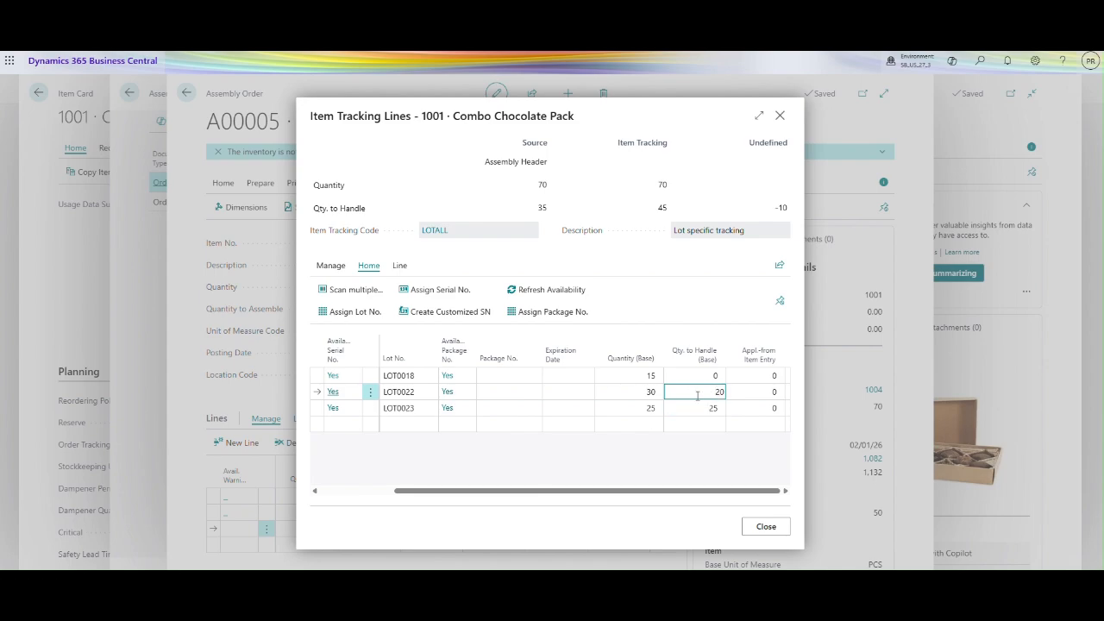
left_click(642, 394)
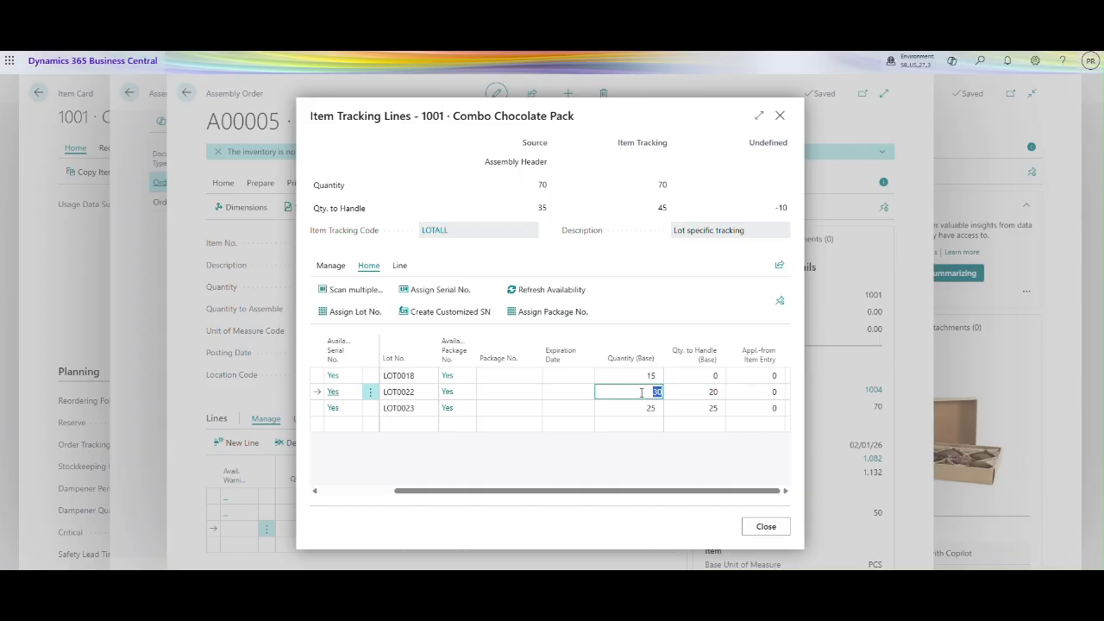
type("10")
key("Tab")
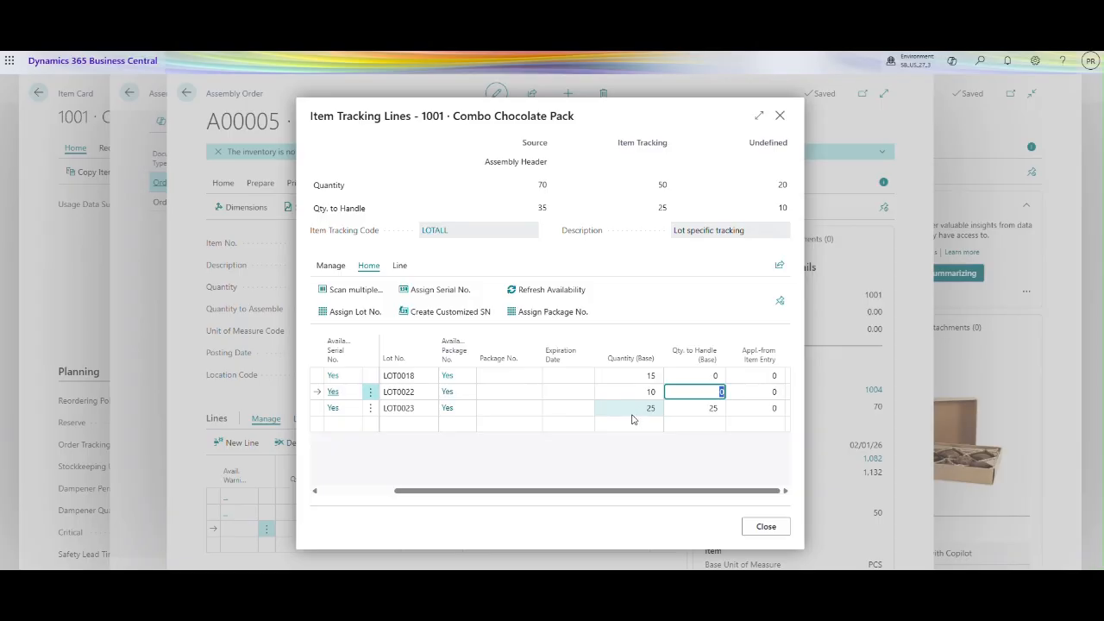
Step: Set the base quantity of lot LOT0023 to 35 and close the item tracking lines
left_click(633, 409)
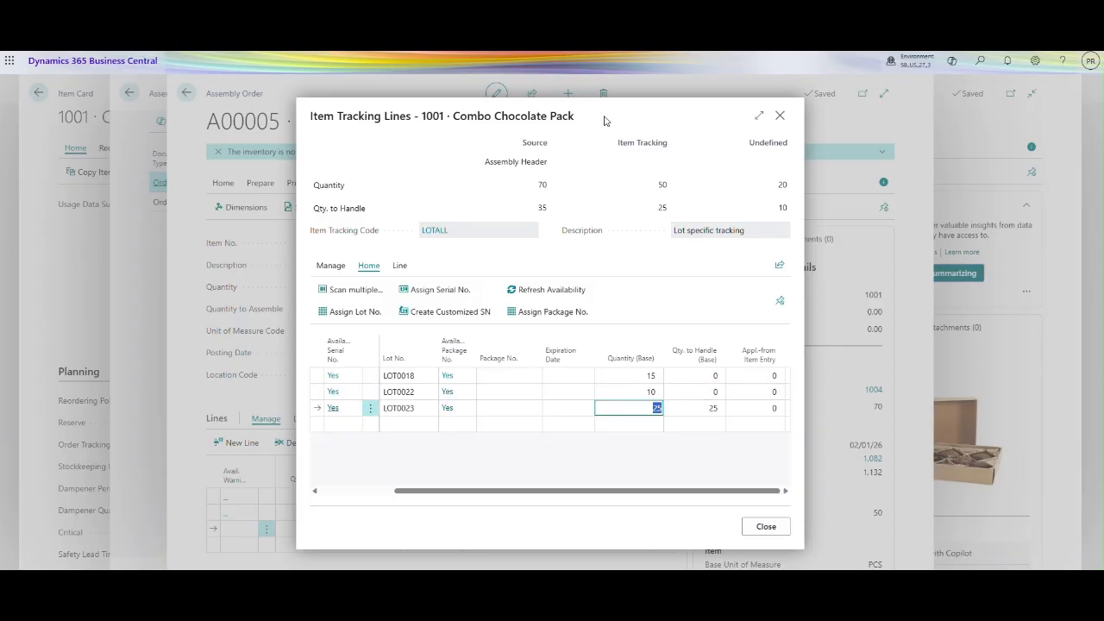
left_click_drag(615, 112, 759, 127)
left_click(636, 407)
type("35")
key("Tab")
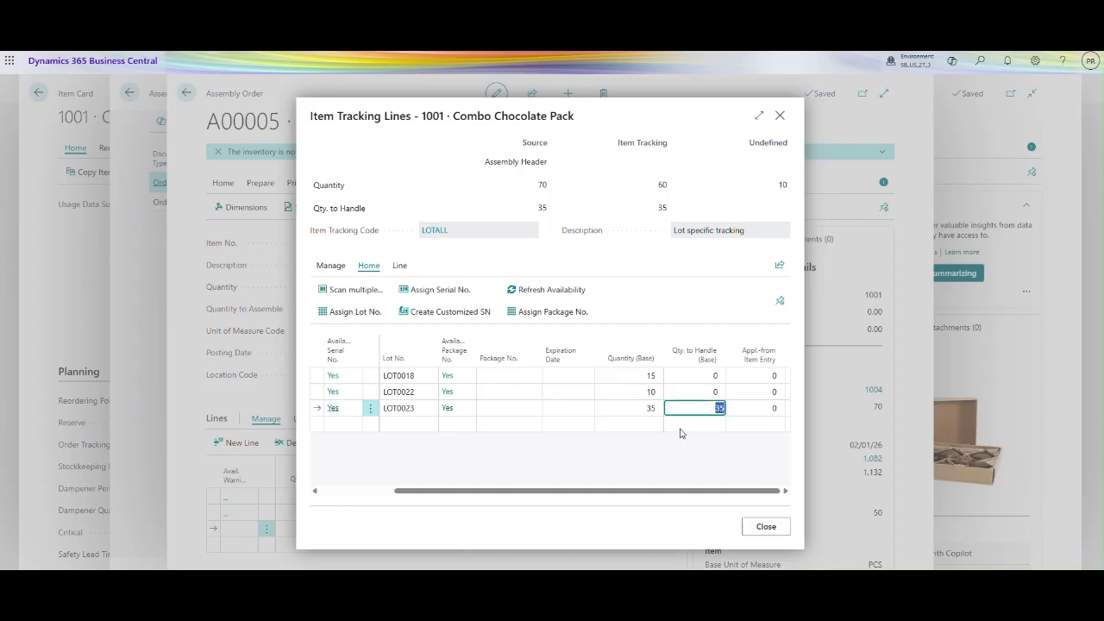
left_click(755, 526)
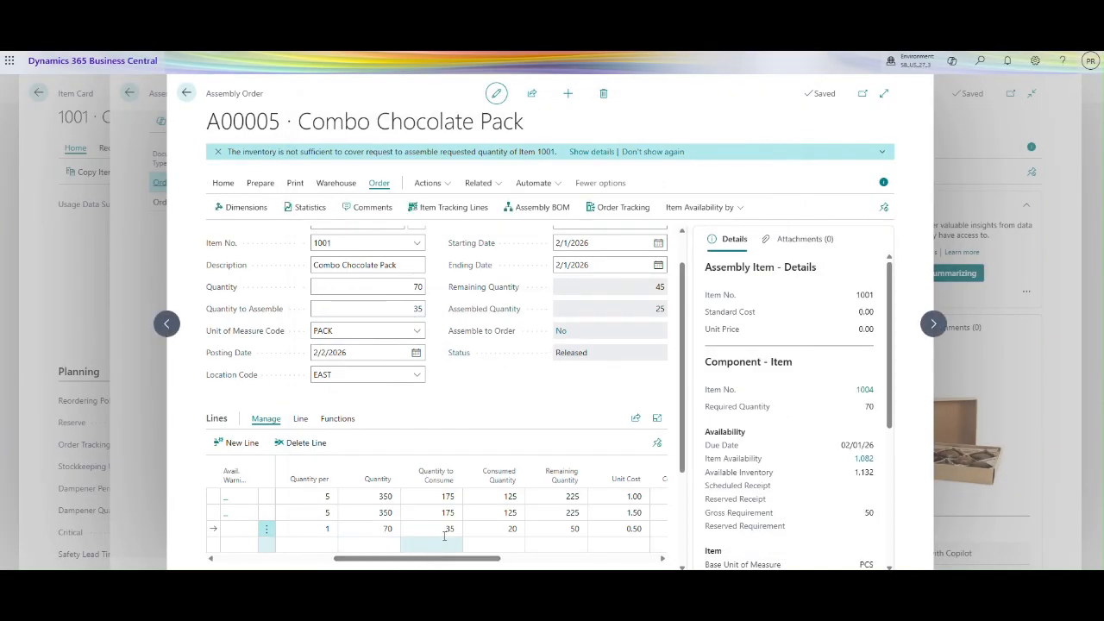
Step: Check the quantities to consume on the component lines and post the assembly order for the 35 packs
left_click(434, 530)
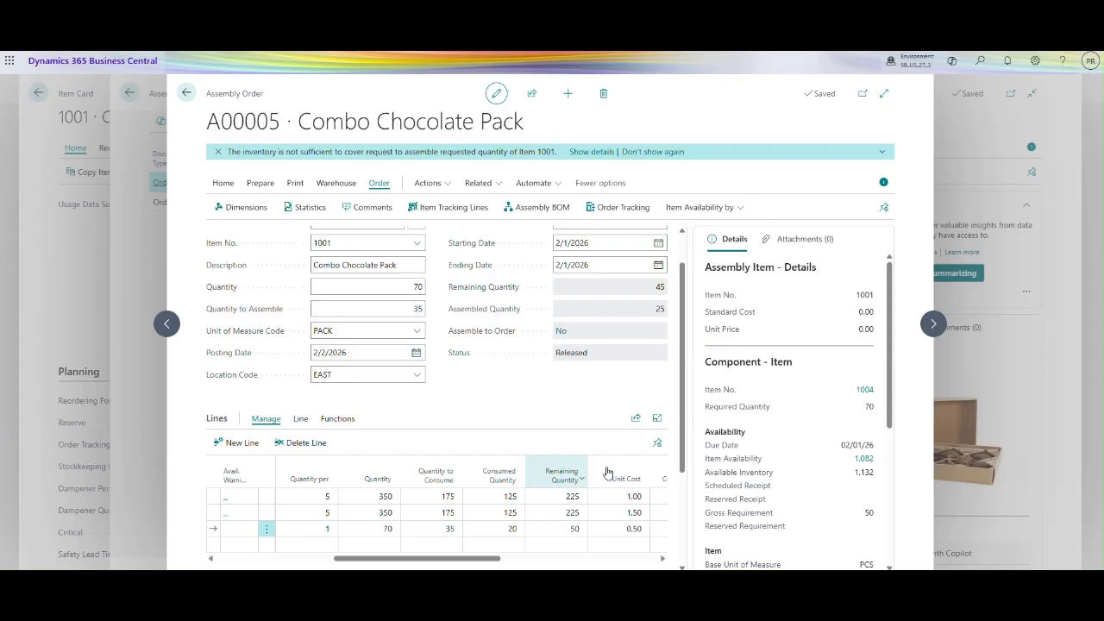
left_click_drag(686, 453, 687, 488)
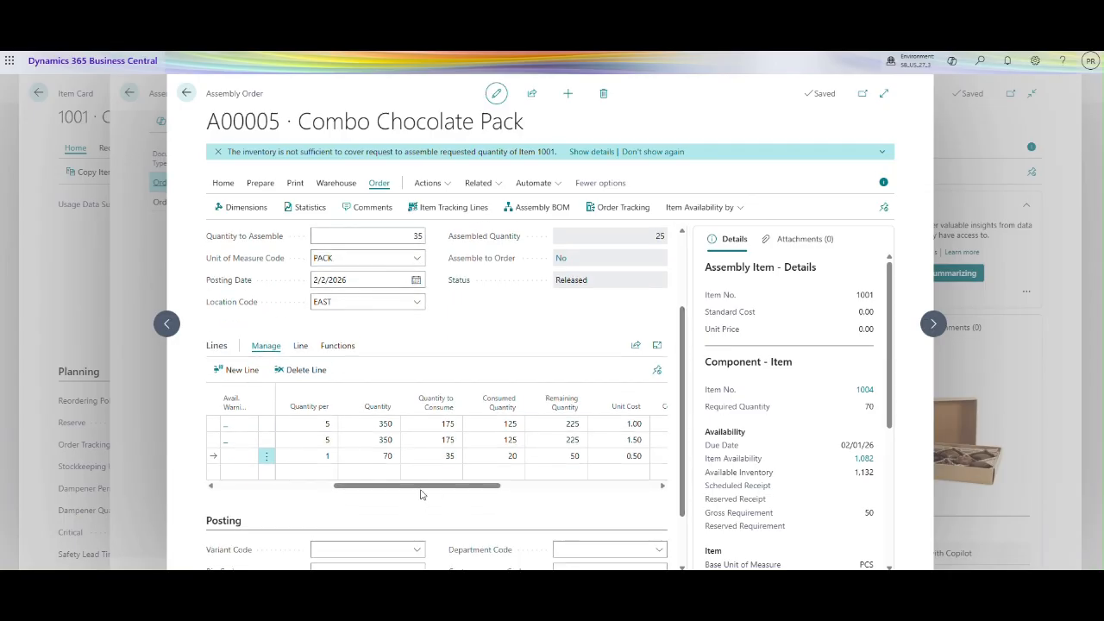
left_click(438, 449)
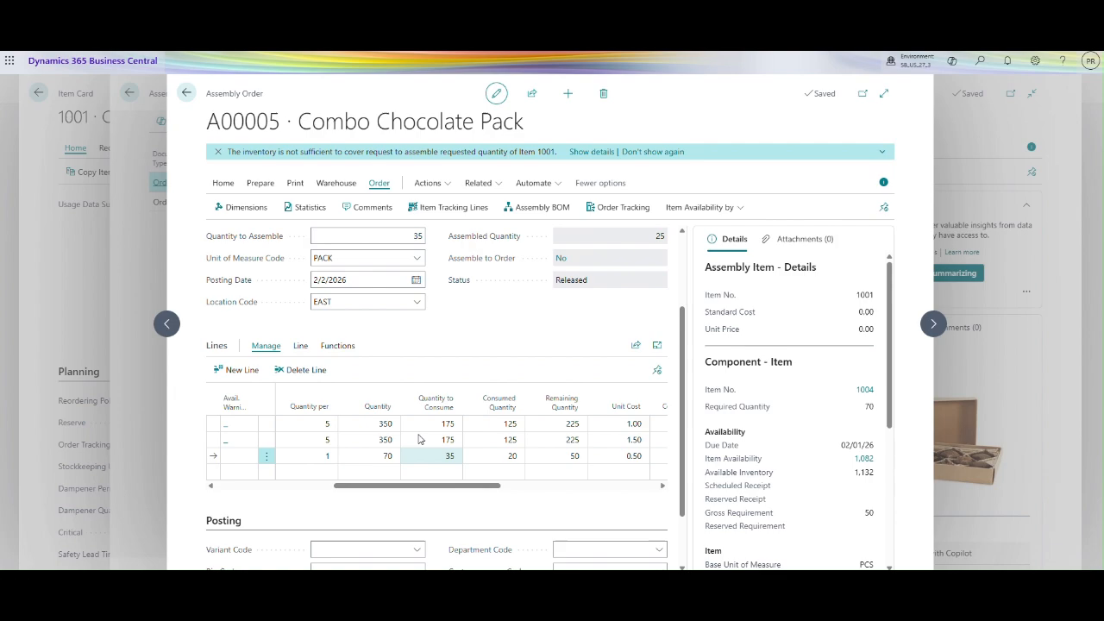
left_click(222, 183)
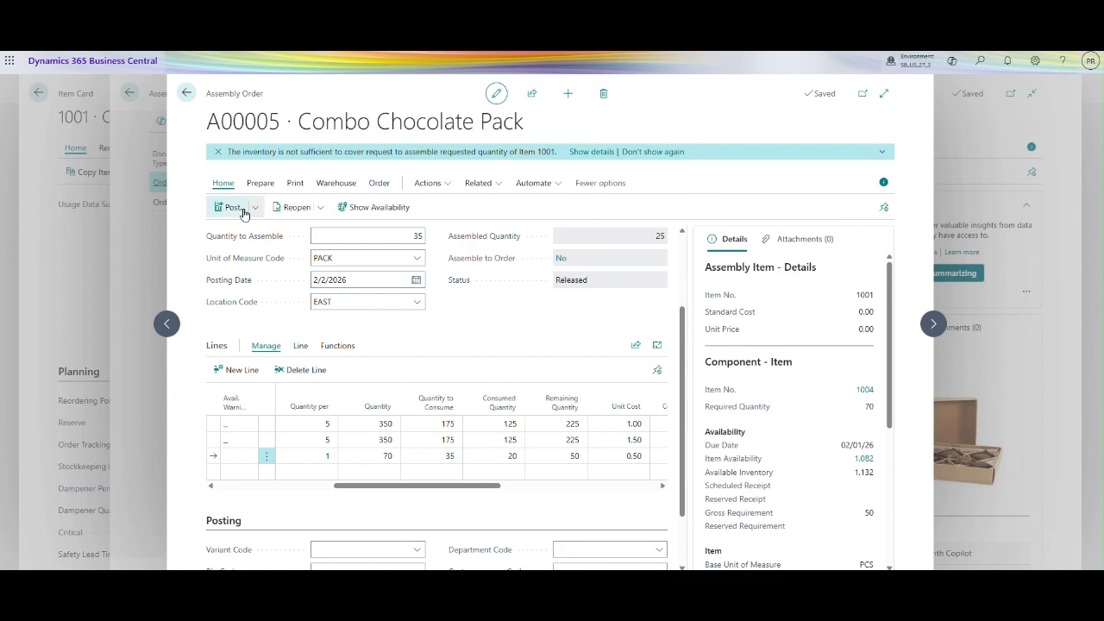
left_click(254, 208)
left_click(238, 238)
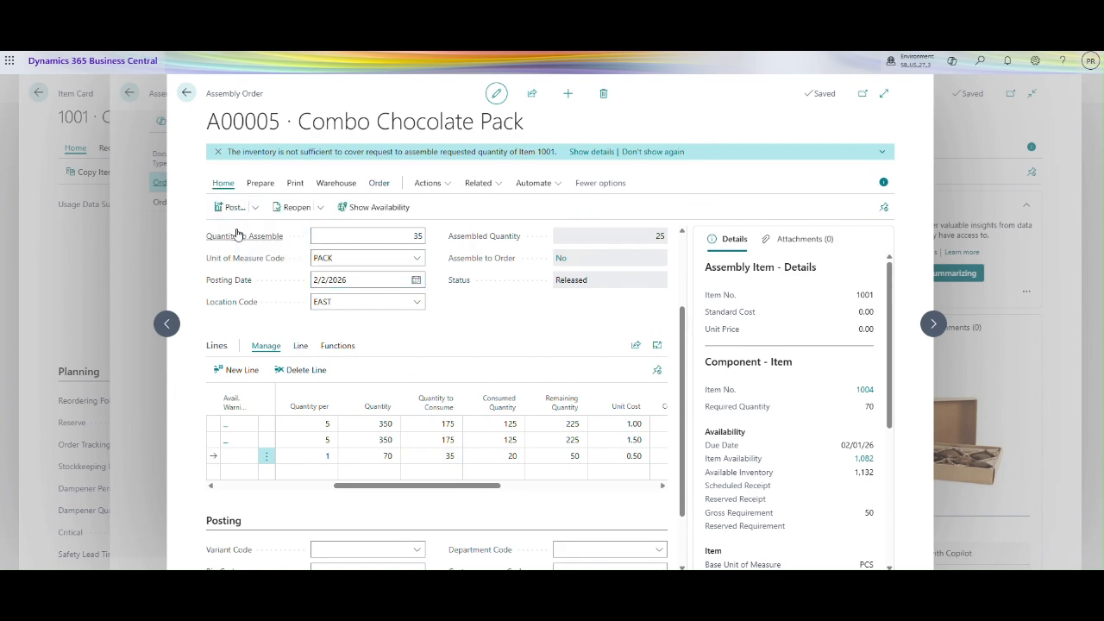
left_click(608, 350)
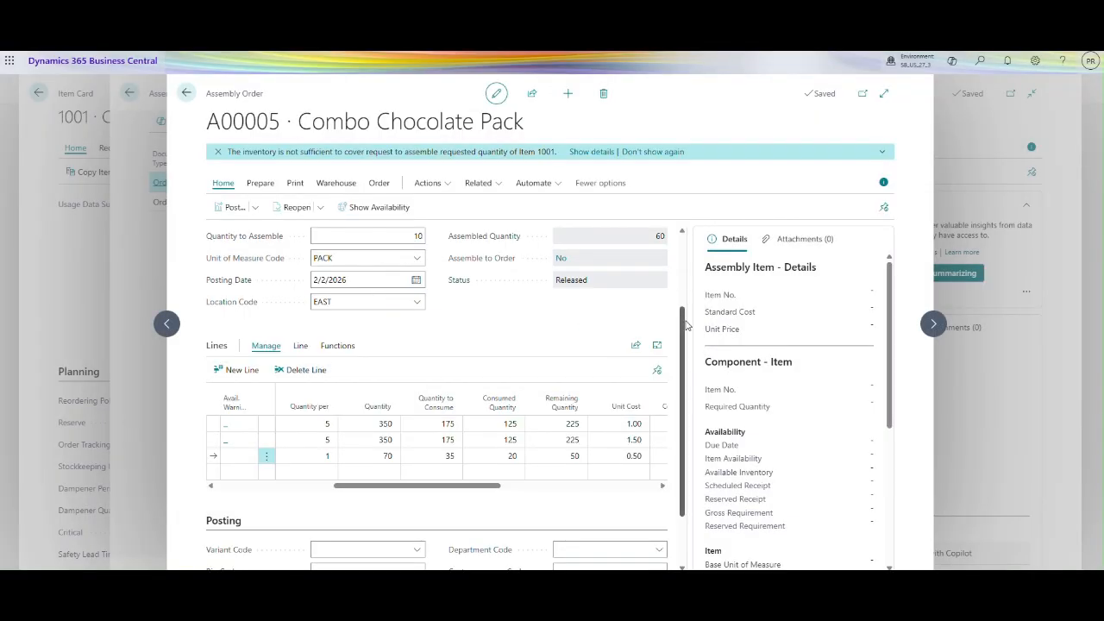
Step: Review the assembly order's remaining and assembled quantities, component consumption and cost amount, and show its preparation actions
scroll(662, 307, "up", 3)
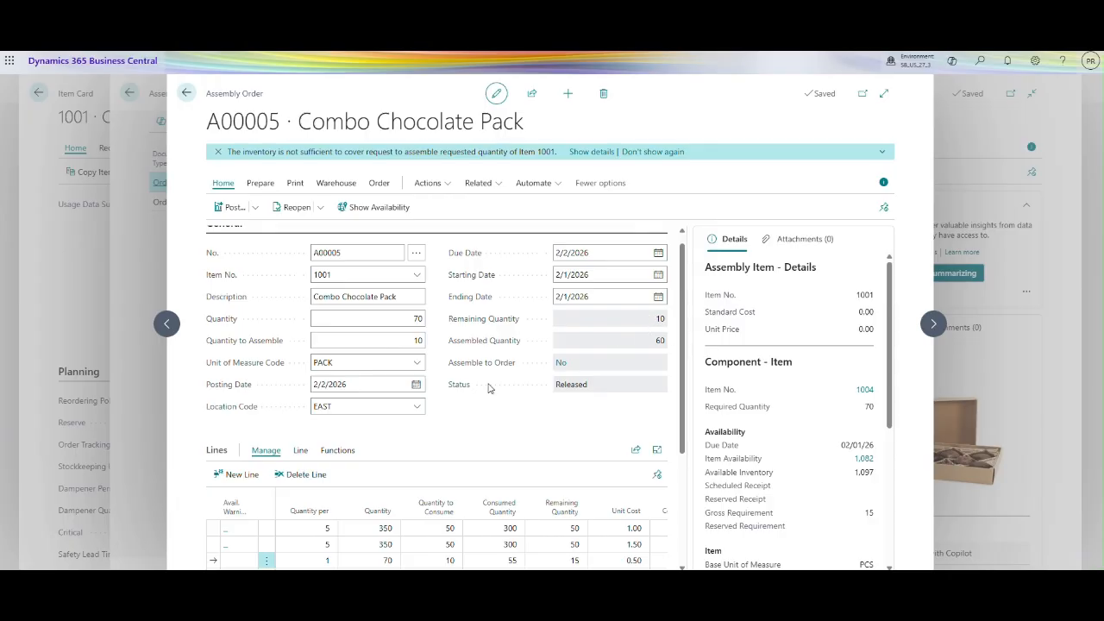
mouse_move(510, 371)
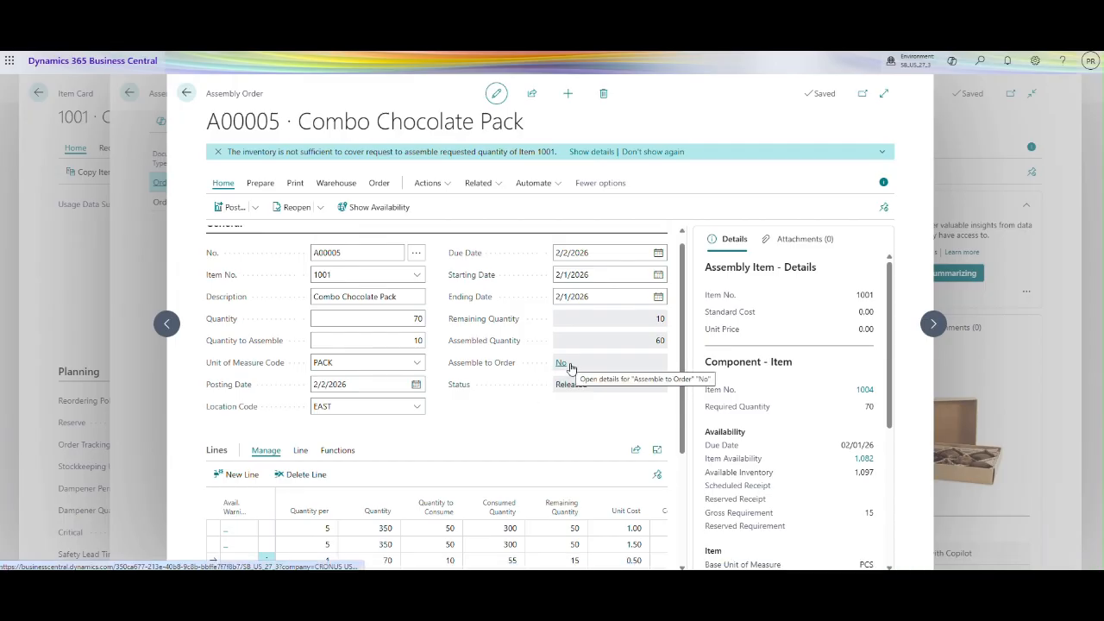
scroll(656, 379, "down", 3)
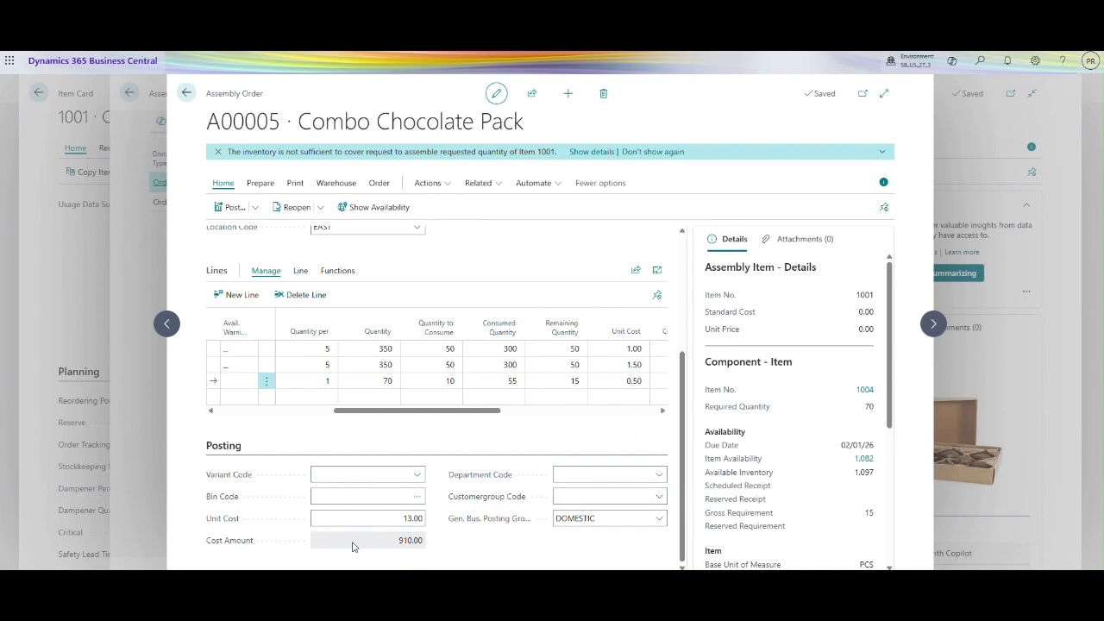
scroll(677, 448, "up", 3)
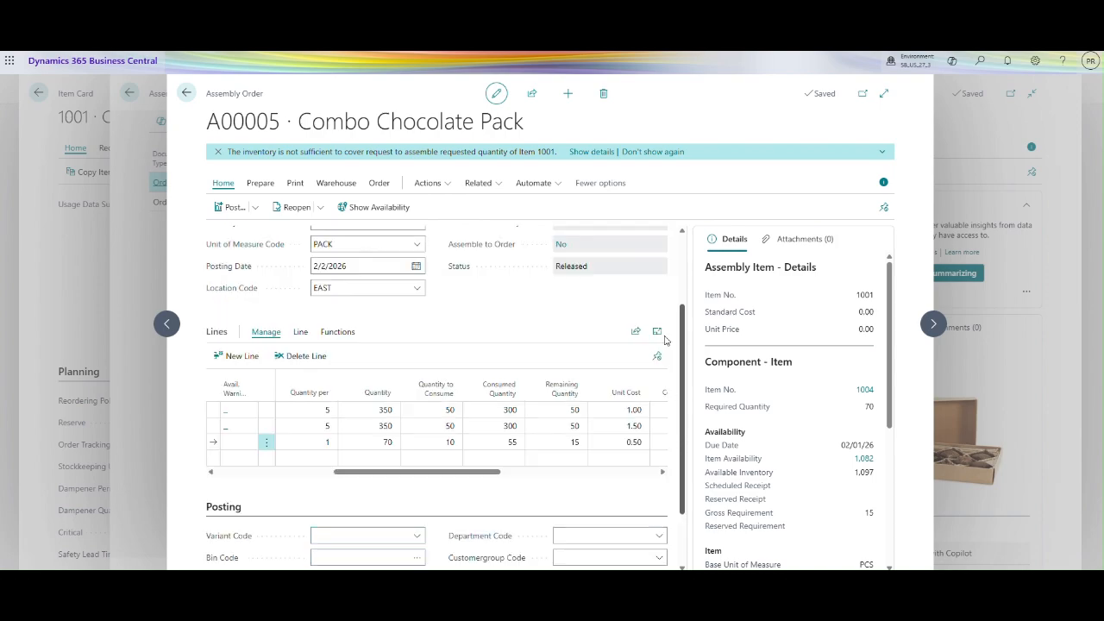
left_click(258, 183)
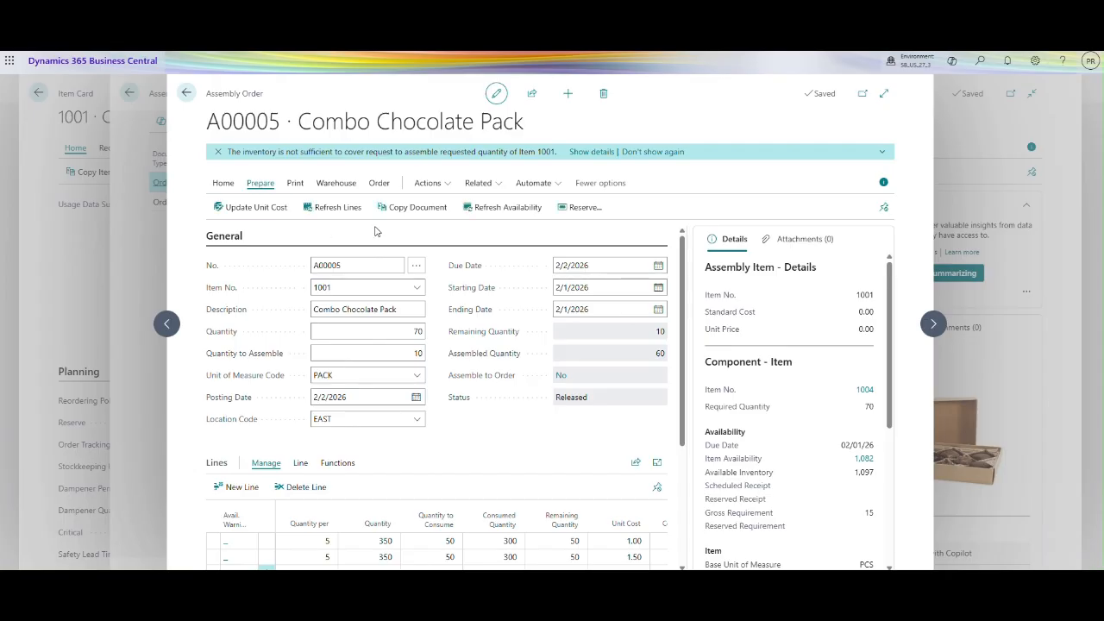
Step: Review the assembly order's statistics, comparing expected cost, actual cost and variance, and return to the order
left_click(294, 183)
left_click(336, 183)
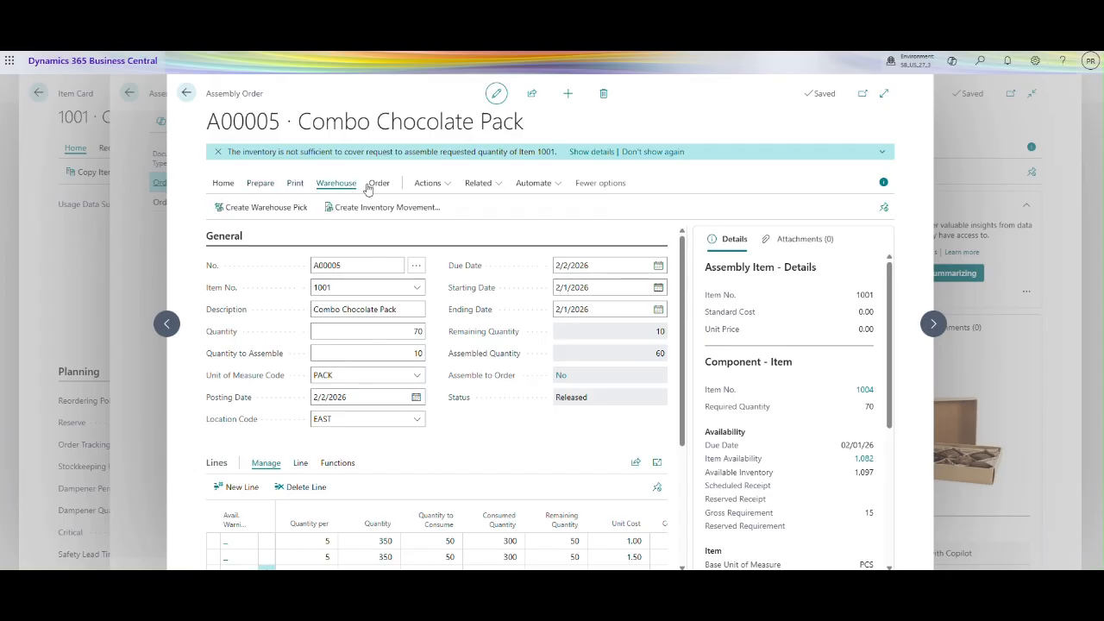
left_click(372, 184)
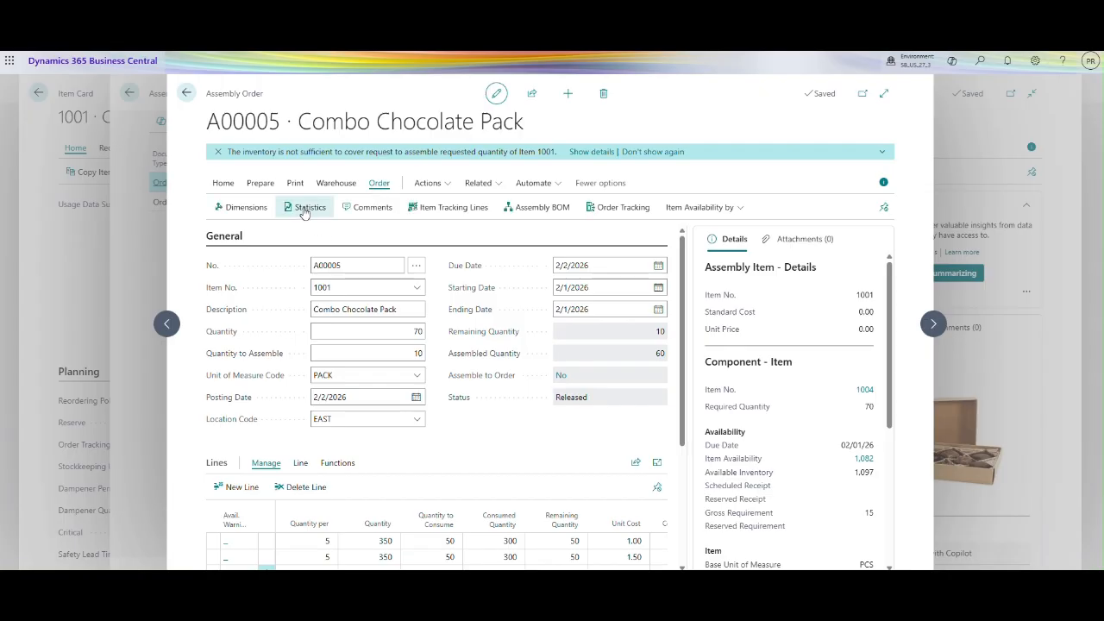
left_click(304, 211)
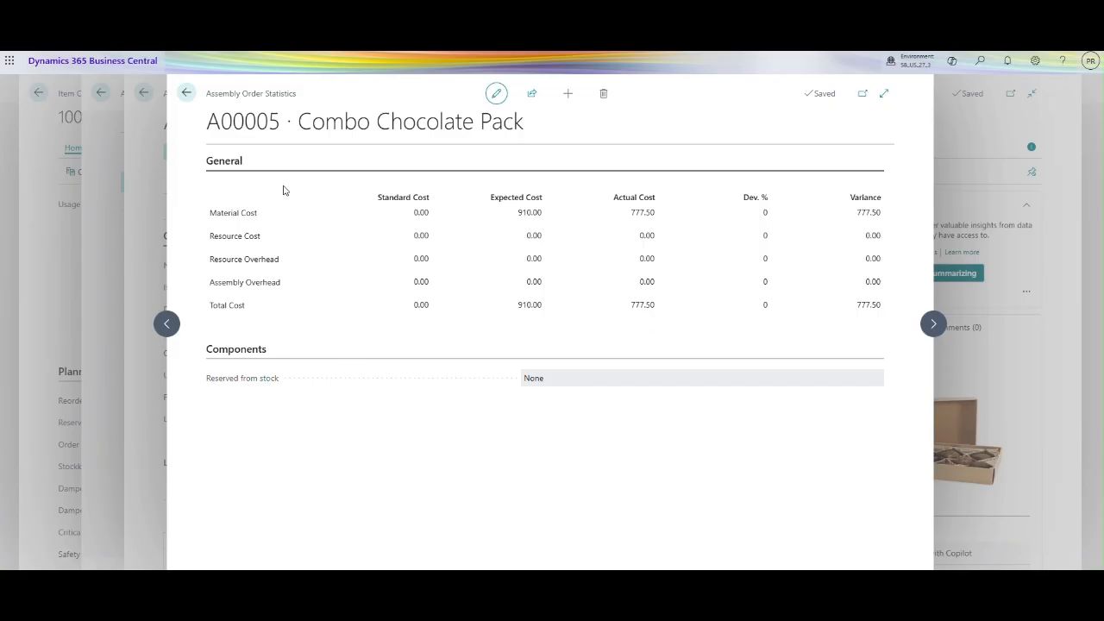
left_click(186, 97)
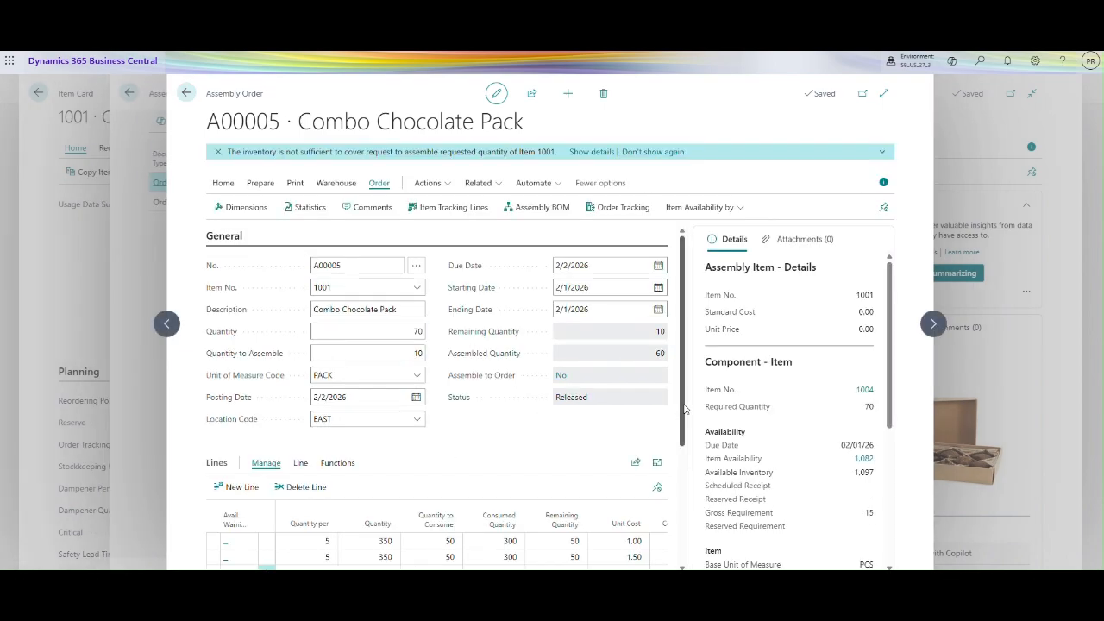
Step: Check the consumed and remaining quantities on the assembly order's component lines
left_click_drag(686, 409, 675, 382)
left_click_drag(685, 446, 684, 495)
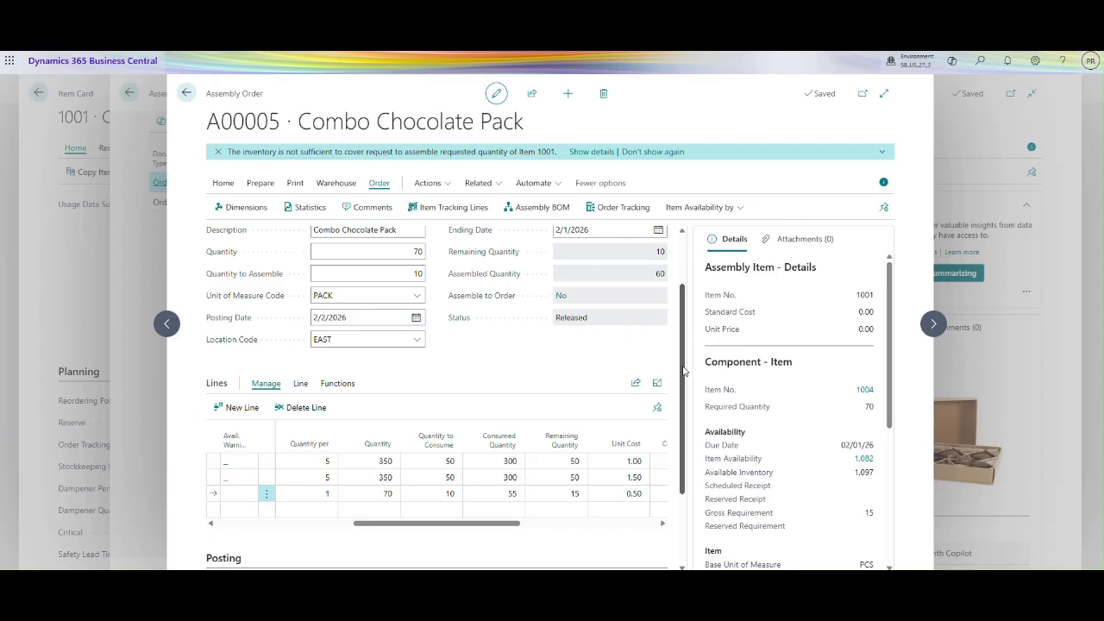
left_click_drag(680, 374, 681, 313)
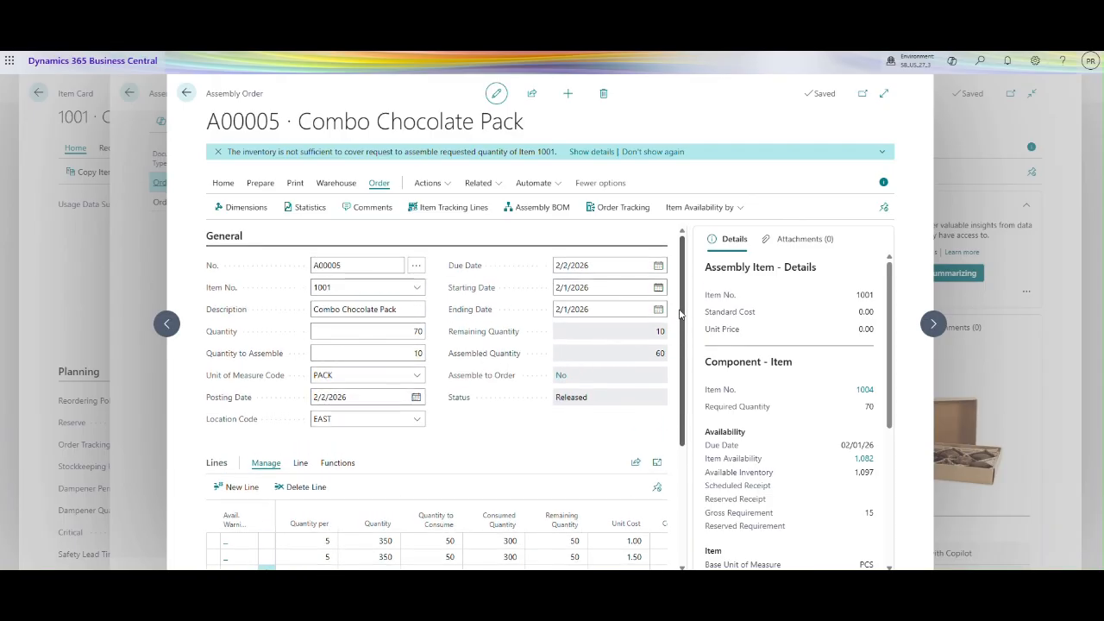